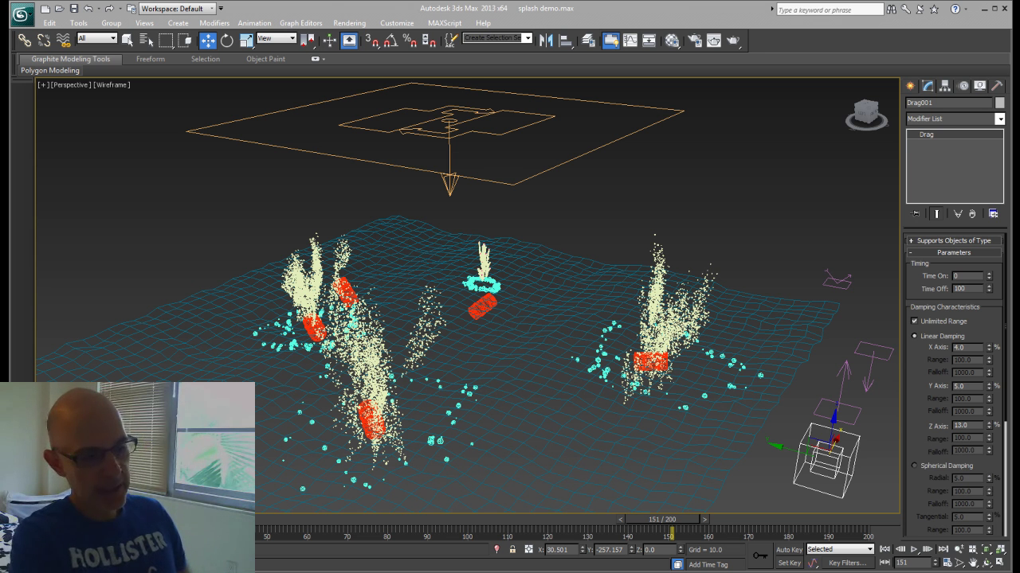
Step: Play the splash animation and stop it near frame 52 to preview the barrels falling into the water
{"action": "left_click", "coordinate": [913, 550]}
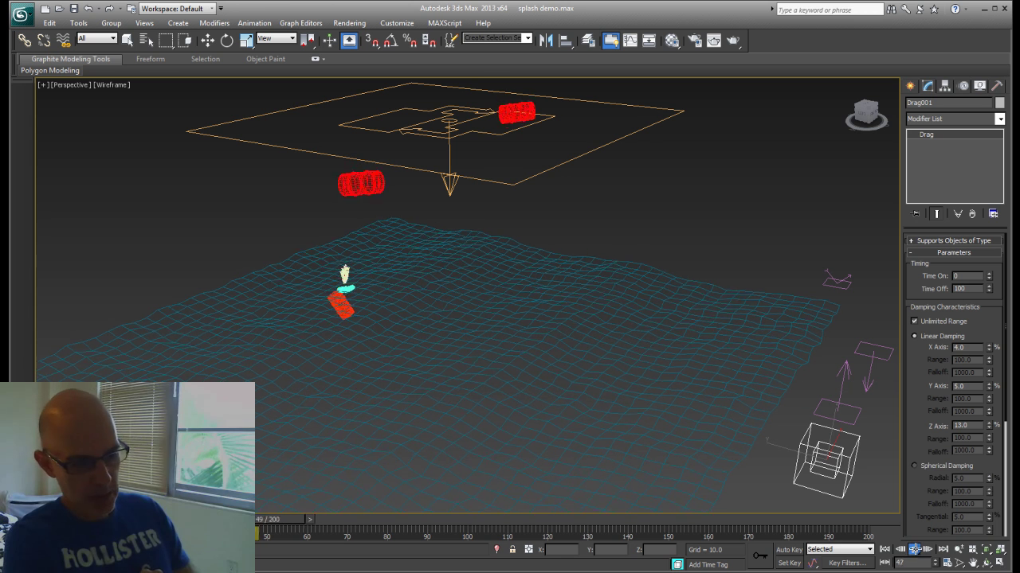
{"action": "key", "text": "w"}
{"action": "key", "text": "slash"}
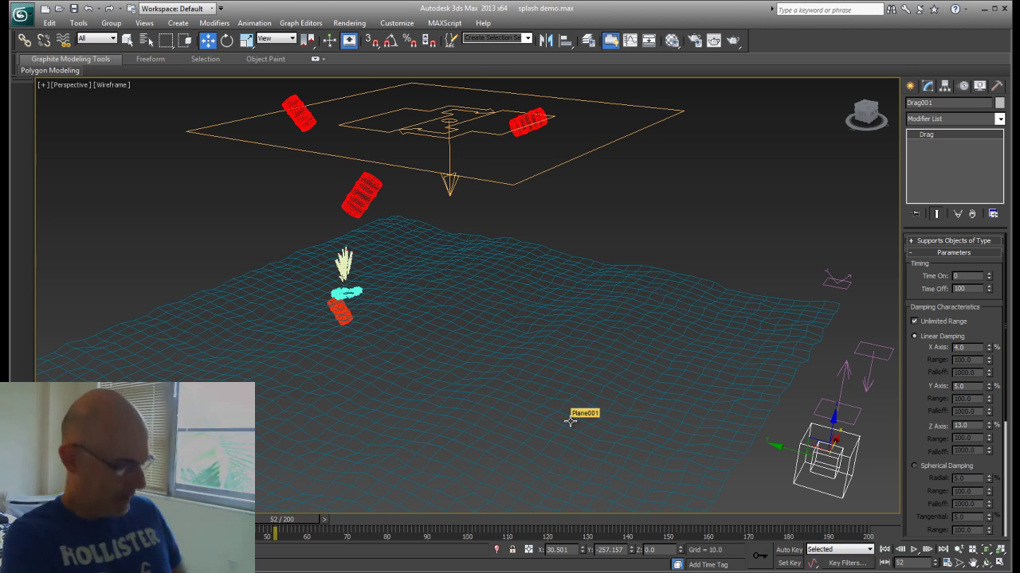
Step: Set the Birth 001 amount to 1 in Particle View and close it
{"action": "key", "text": "6"}
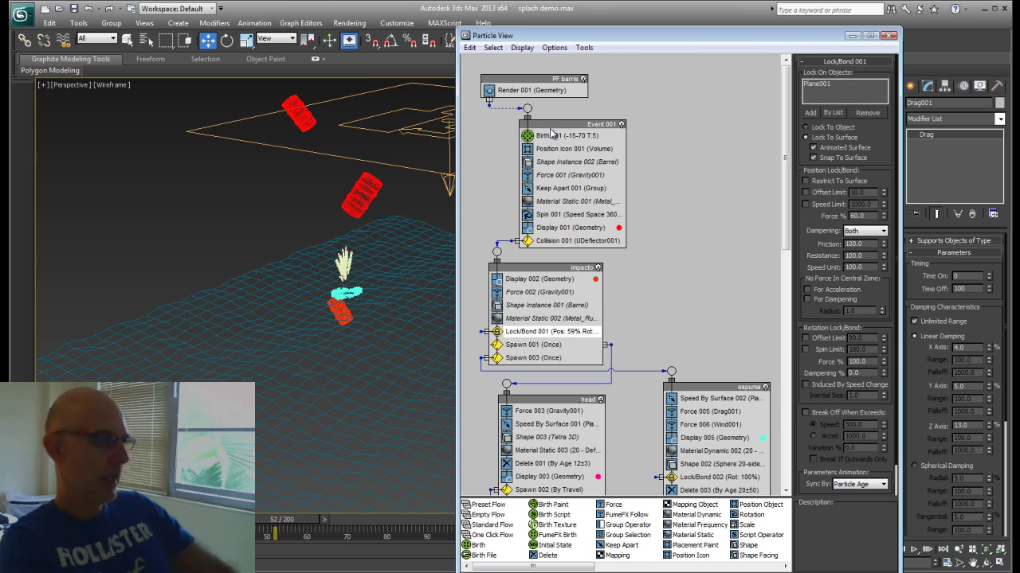
{"action": "left_click", "coordinate": [552, 136]}
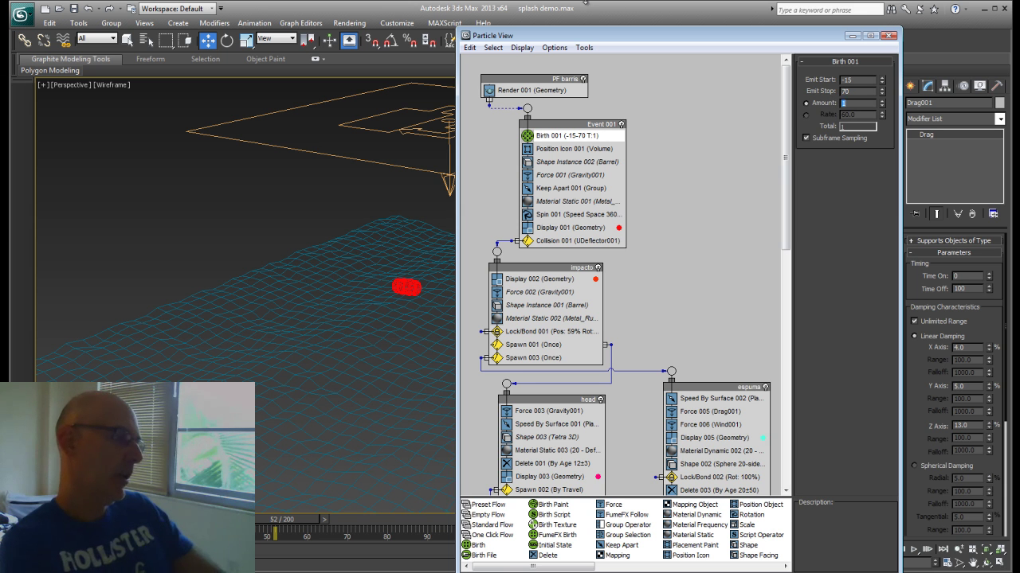
{"action": "left_click", "coordinate": [888, 35]}
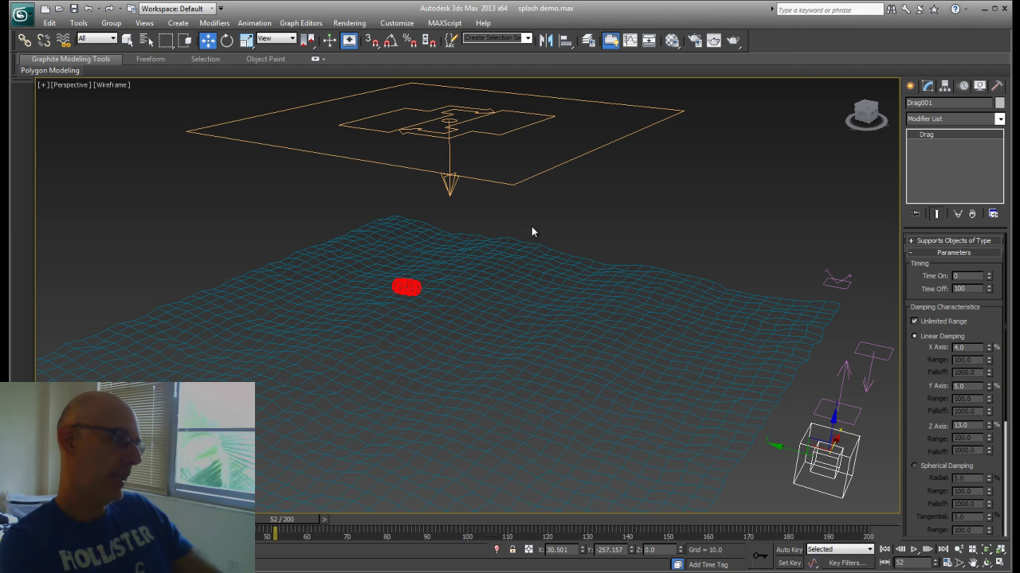
Step: Examine the single barrel's splash from near water level by scrubbing the animation to frame 100
{"action": "scroll", "coordinate": [522, 229], "scroll_direction": "up", "scroll_amount": 2}
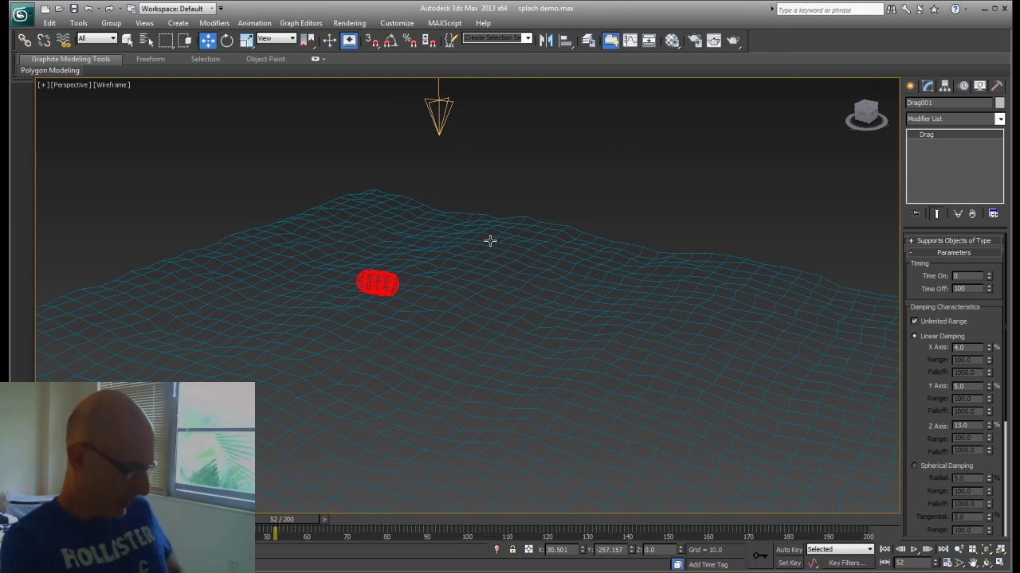
{"action": "scroll", "coordinate": [494, 237], "scroll_direction": "up", "scroll_amount": 1}
{"action": "mouse_move", "coordinate": [494, 237]}
{"action": "middle_mouse_down", "text": "alt"}
{"action": "mouse_move", "coordinate": [507, 222]}
{"action": "mouse_move", "coordinate": [507, 245]}
{"action": "middle_mouse_up", "text": "alt"}
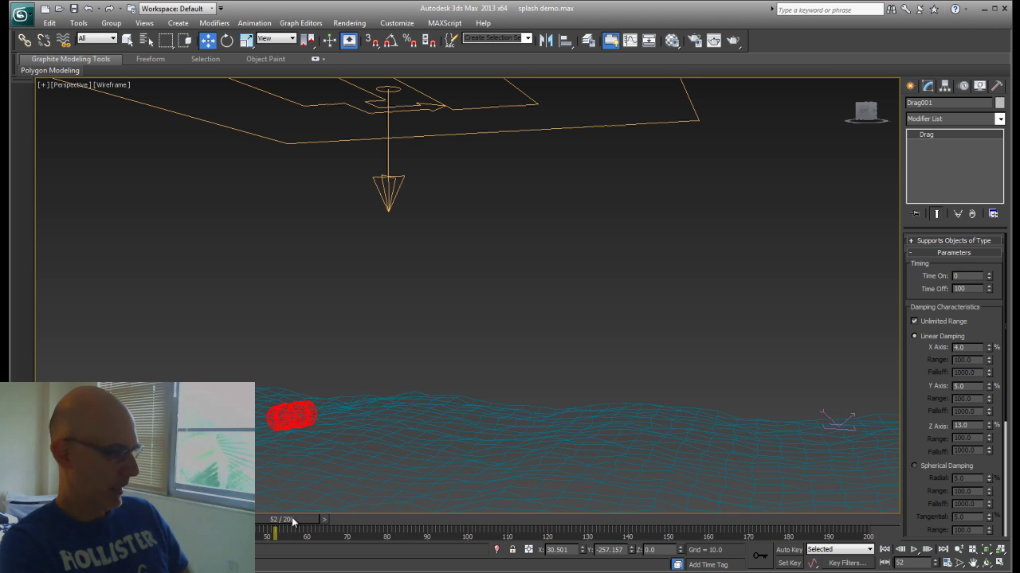
{"action": "left_click_drag", "start_coordinate": [276, 522], "coordinate": [454, 522]}
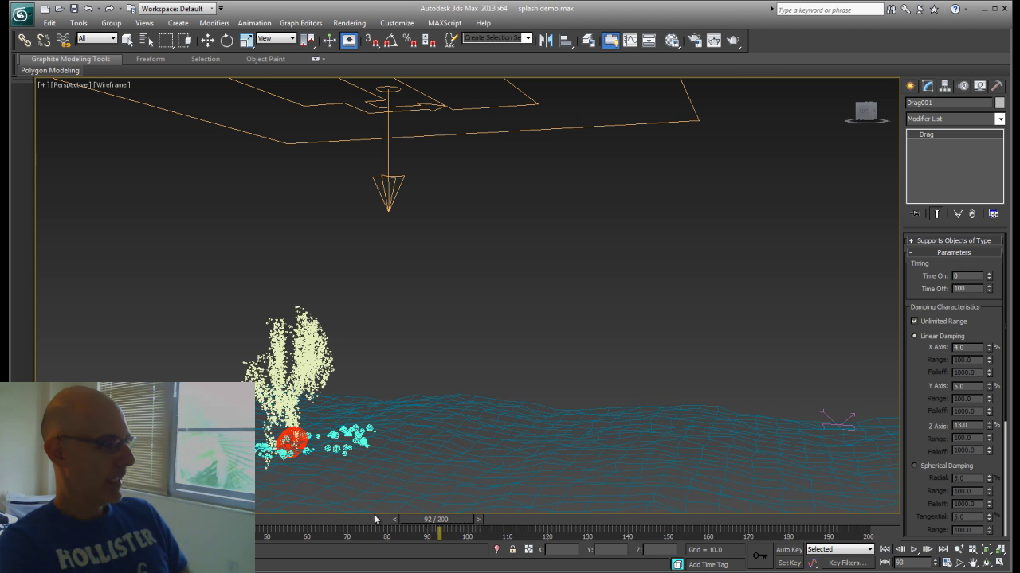
{"action": "left_click_drag", "start_coordinate": [327, 516], "coordinate": [479, 518]}
{"action": "key", "text": "w"}
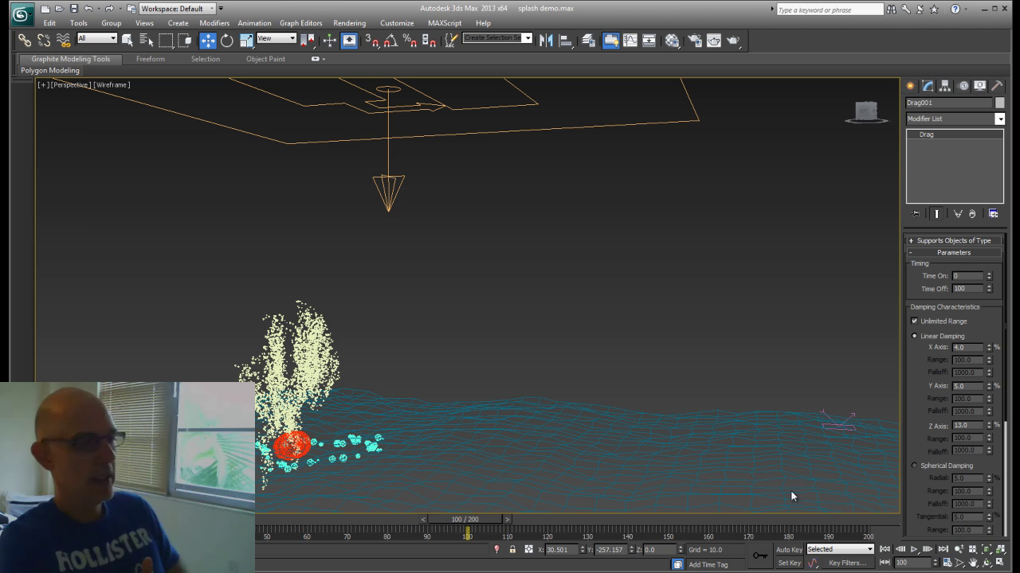
Step: Inspect the wind, gravity and deflector objects beside the water plane by selecting each one
{"action": "middle_click_drag", "start_coordinate": [815, 443], "coordinate": [272, 368]}
{"action": "scroll", "coordinate": [650, 392], "scroll_direction": "up", "scroll_amount": 3}
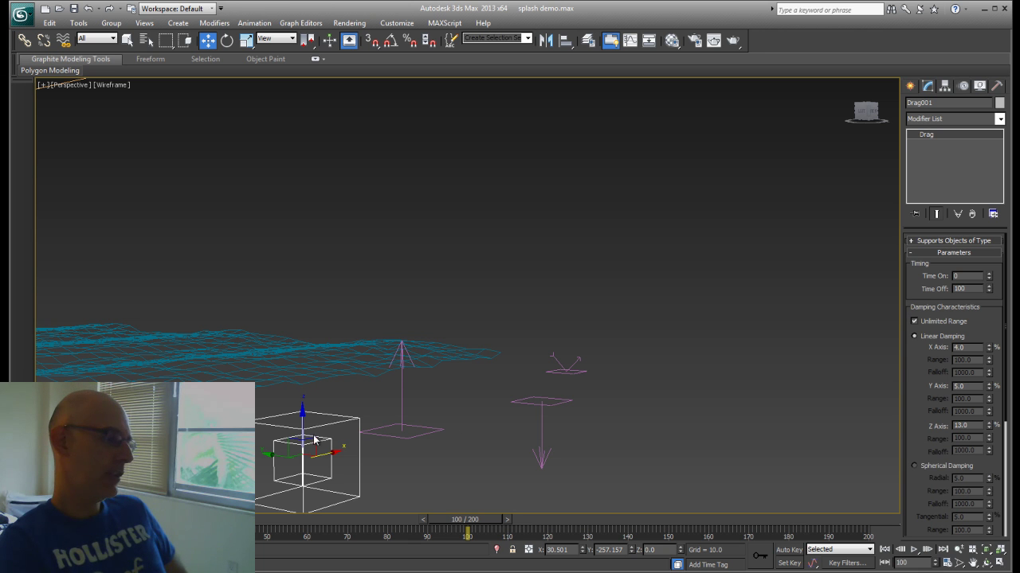
{"action": "left_click", "coordinate": [401, 390]}
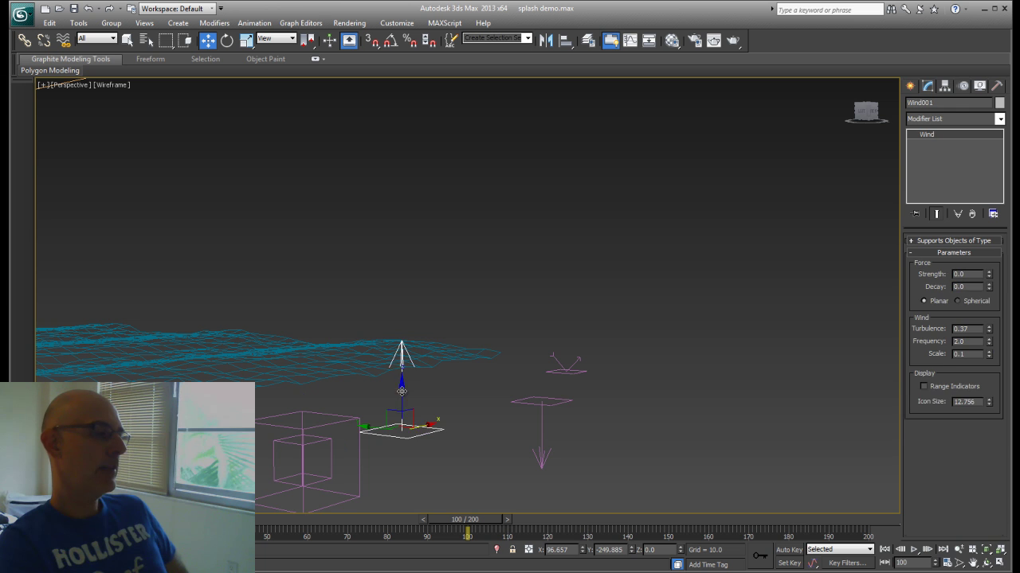
{"action": "left_click", "coordinate": [553, 404]}
{"action": "left_click", "coordinate": [571, 368]}
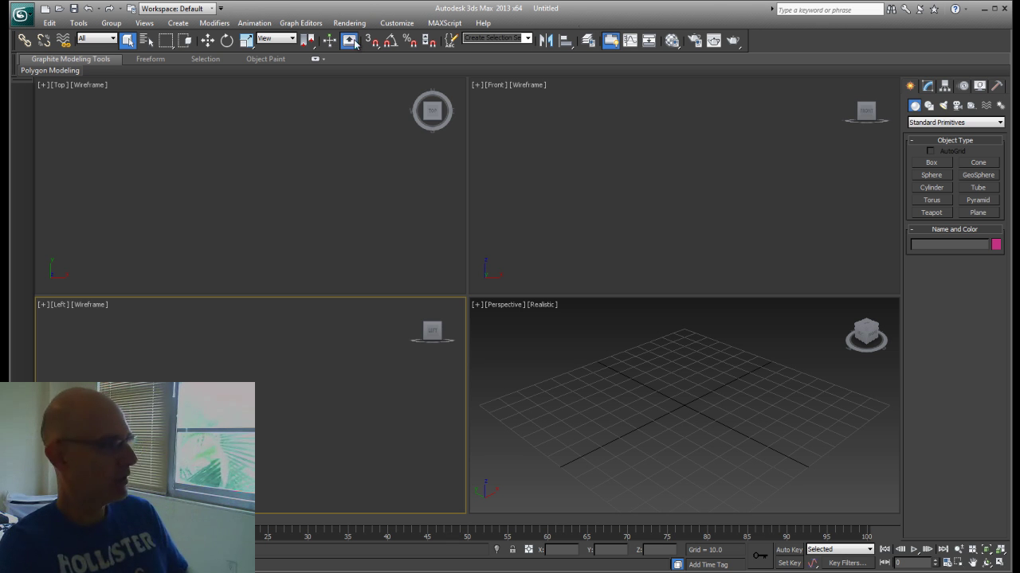
Step: Maximize the Left viewport of the empty scene
{"action": "left_click", "coordinate": [247, 156]}
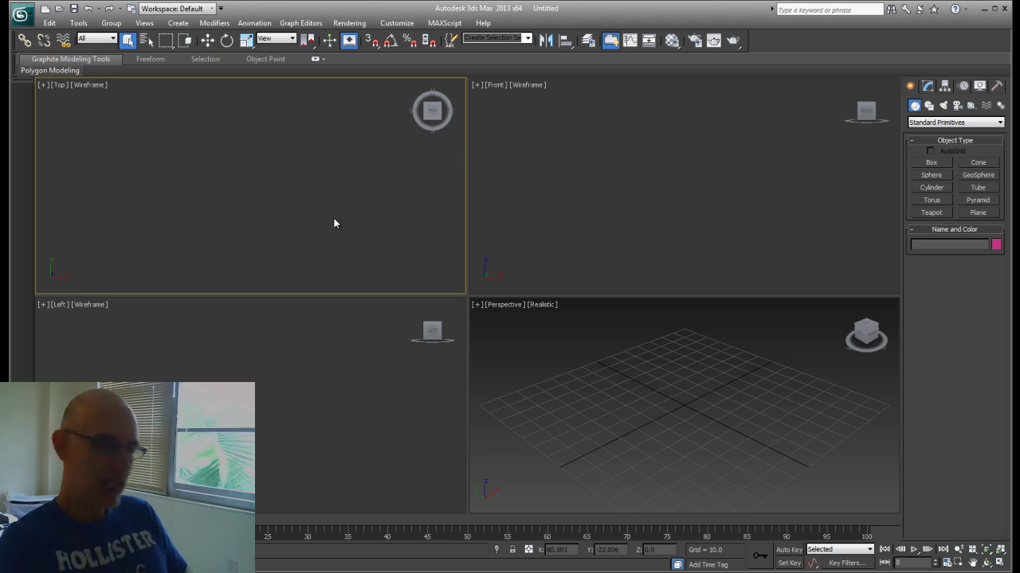
{"action": "left_click", "coordinate": [248, 342]}
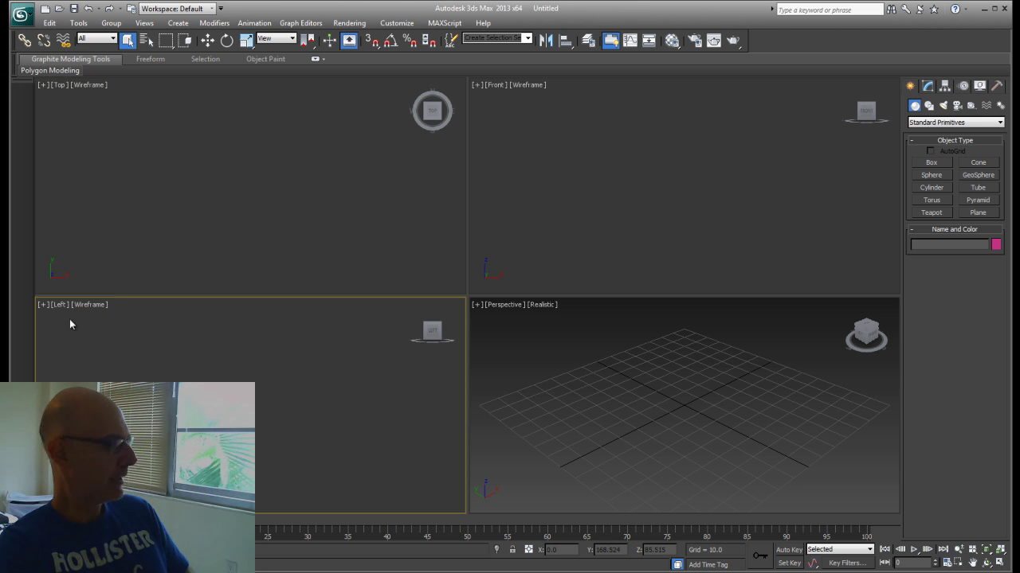
{"action": "left_click", "coordinate": [999, 563]}
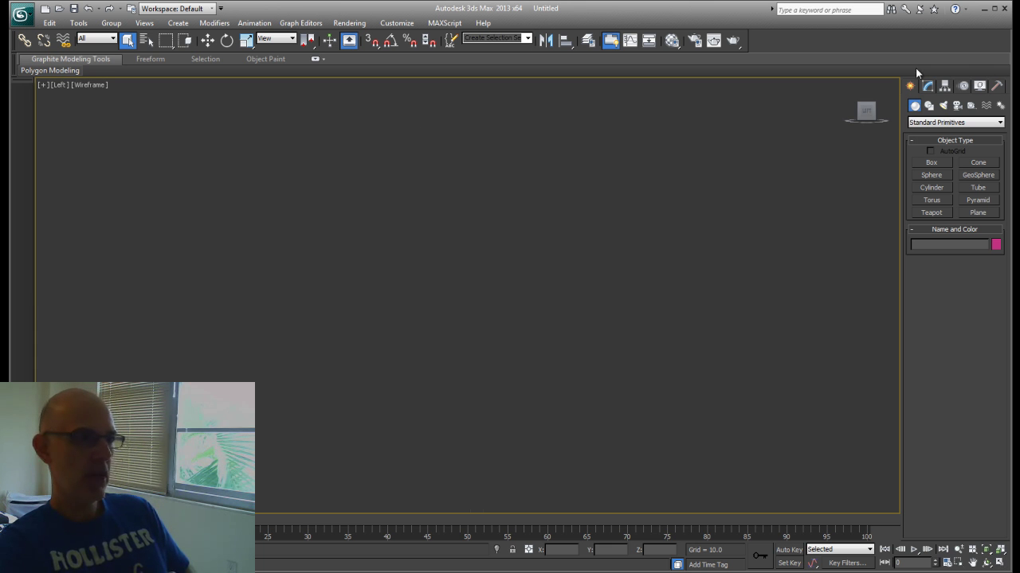
Step: Start a Line spline for the barrel's half profile, drawing the straight lid edge and a small rim bead at the outer corner
{"action": "left_click", "coordinate": [929, 107]}
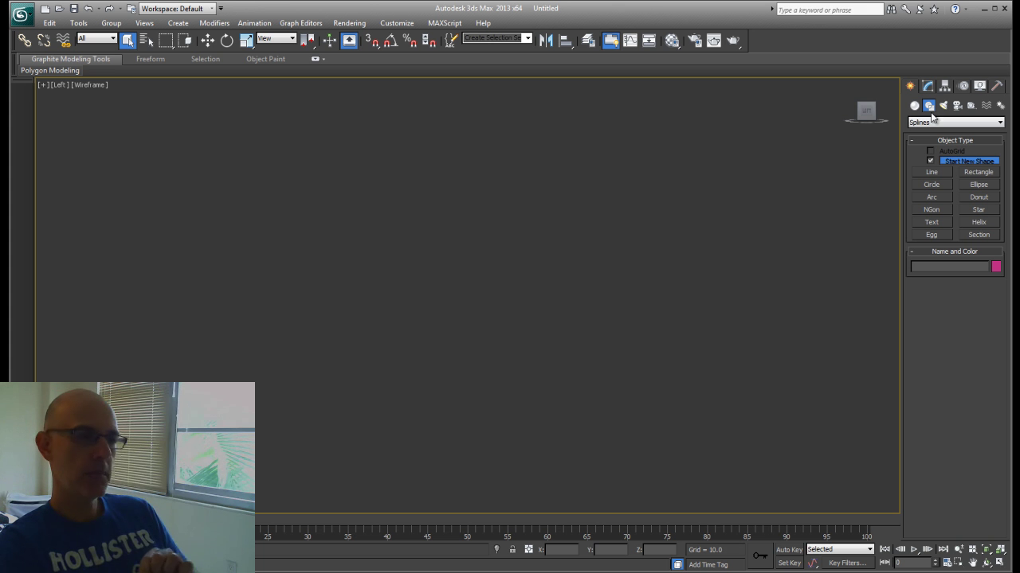
{"action": "left_click", "coordinate": [931, 169]}
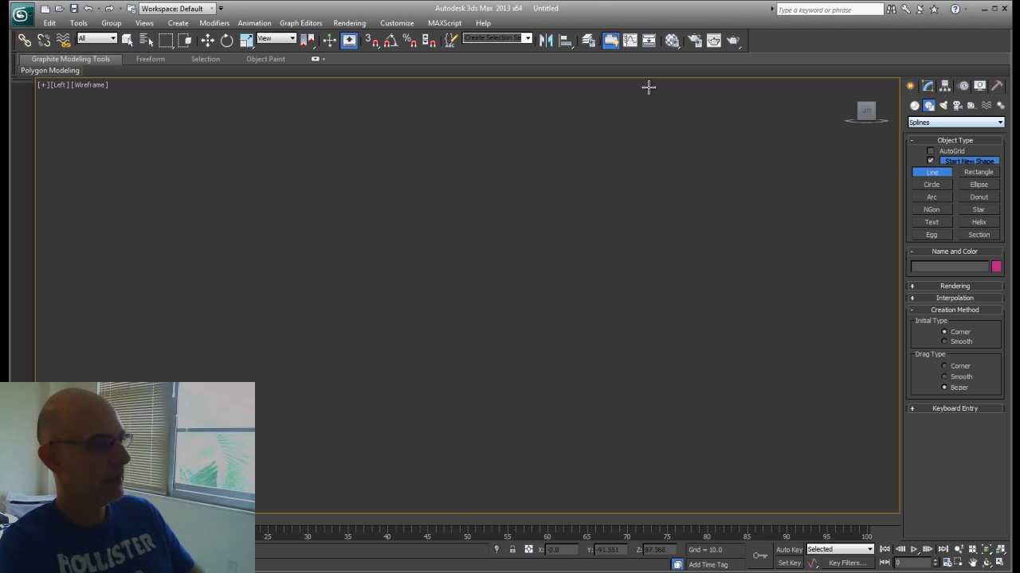
{"action": "left_click", "coordinate": [396, 138]}
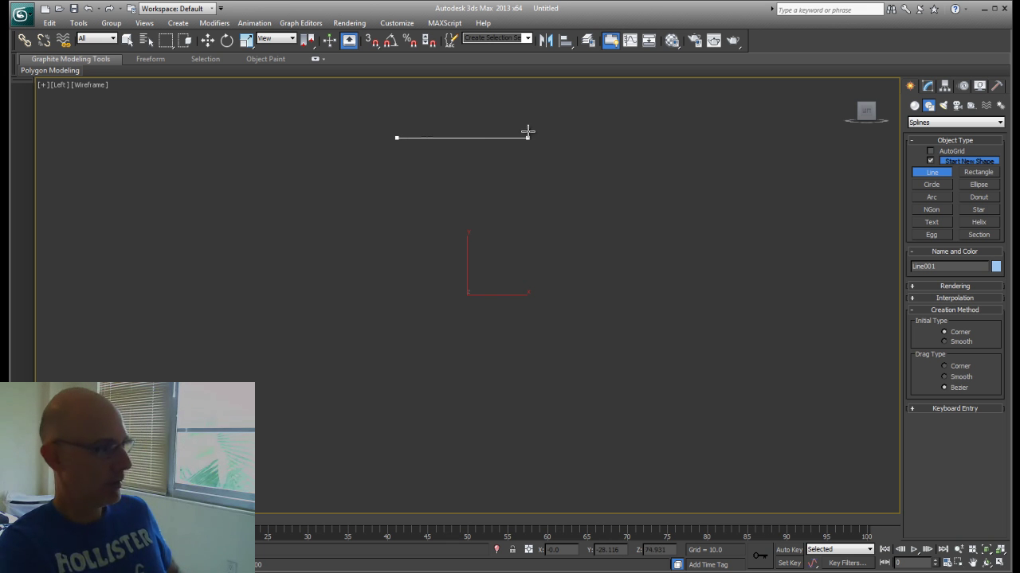
{"action": "left_click", "coordinate": [565, 137]}
{"action": "left_click", "coordinate": [573, 133]}
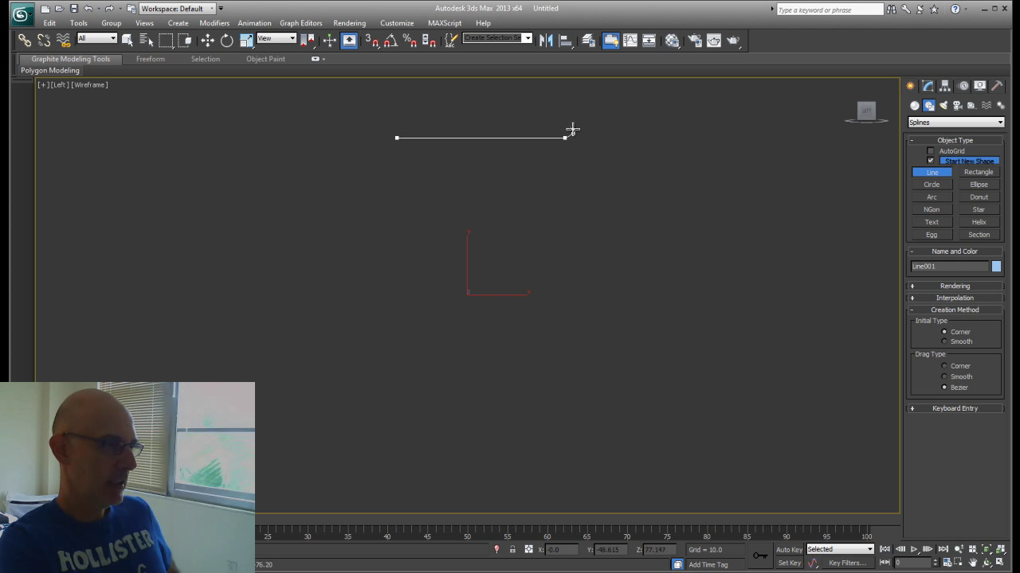
{"action": "left_click", "coordinate": [575, 127]}
{"action": "left_click", "coordinate": [586, 128]}
{"action": "left_click", "coordinate": [590, 137]}
{"action": "left_click", "coordinate": [580, 141]}
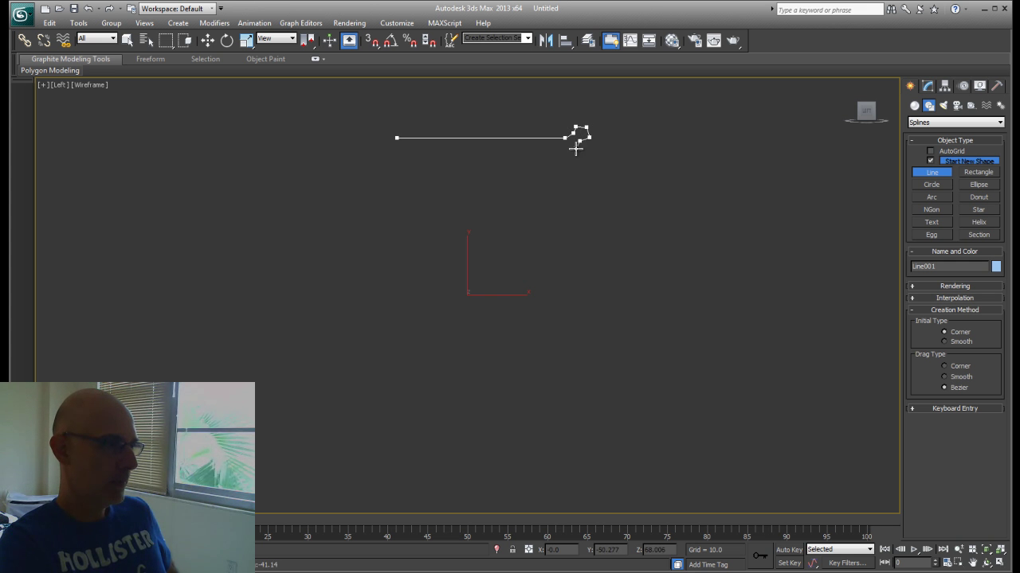
{"action": "left_click", "coordinate": [576, 149]}
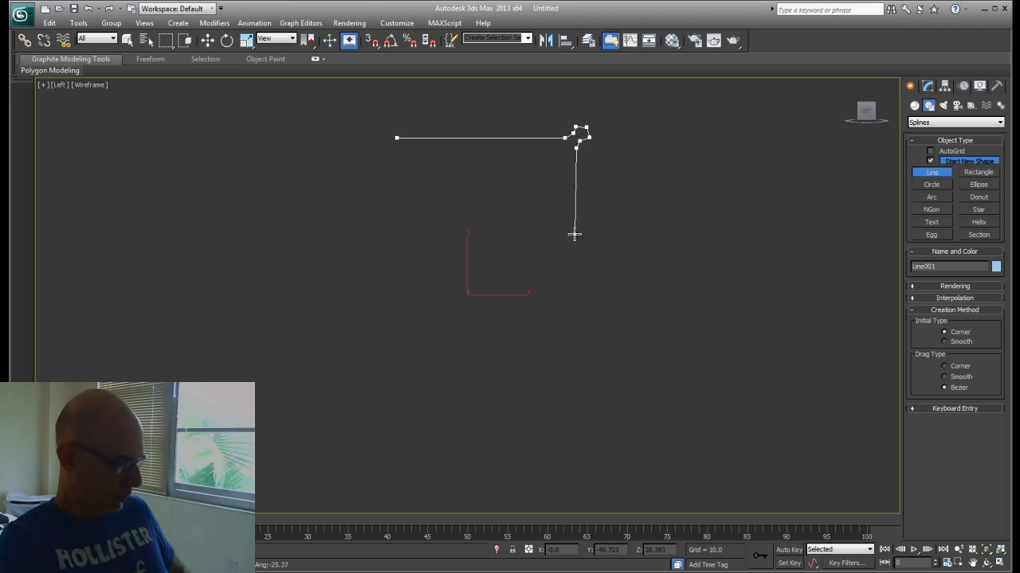
Step: Continue the profile straight down the barrel side, around a small protruding rib and down to the lower end, and finish the line
{"action": "left_click", "coordinate": [576, 258]}
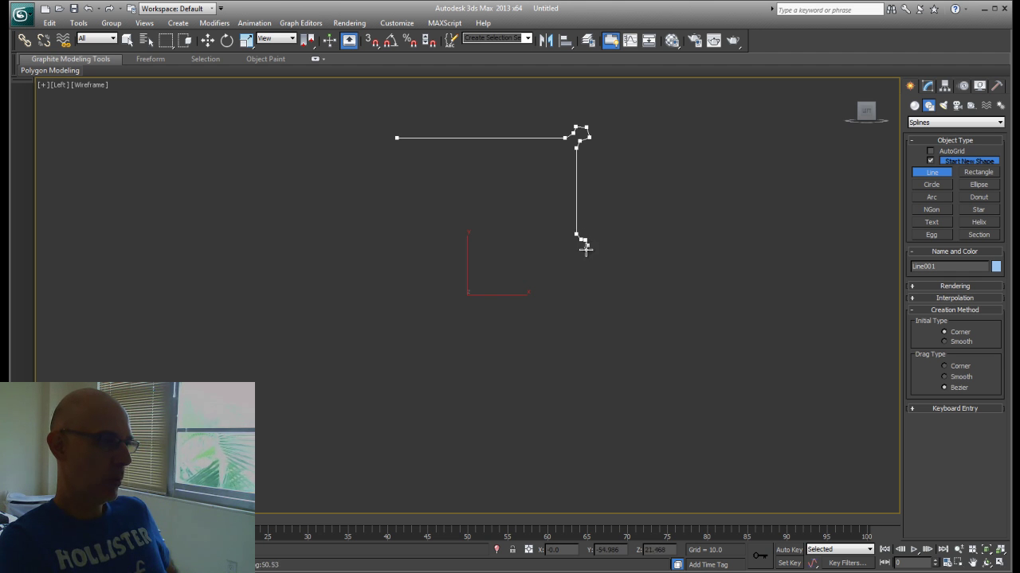
{"action": "left_click", "coordinate": [583, 255]}
{"action": "left_click", "coordinate": [579, 254]}
{"action": "left_click", "coordinate": [575, 258]}
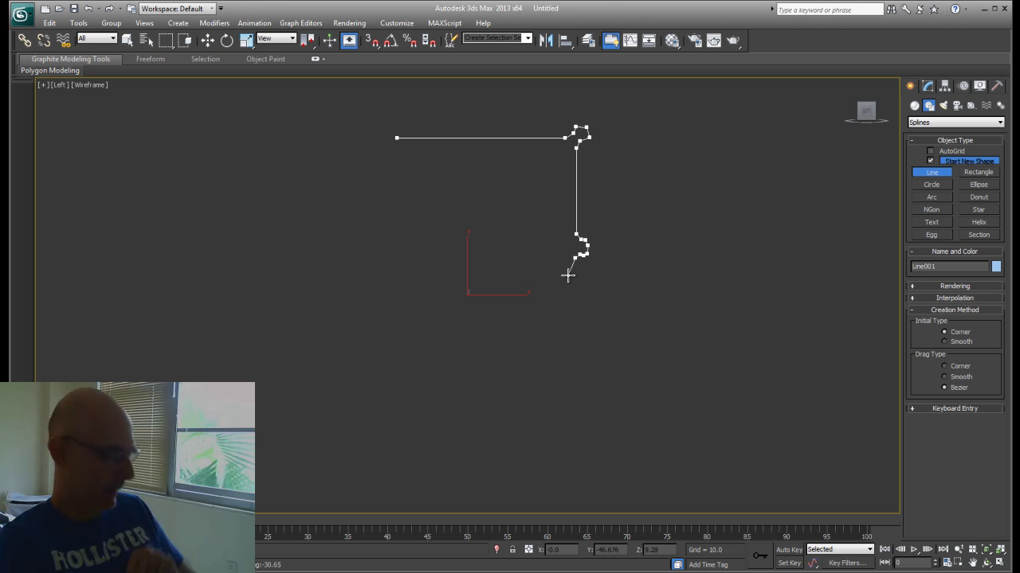
{"action": "left_click", "coordinate": [575, 328]}
{"action": "right_click", "coordinate": [577, 327]}
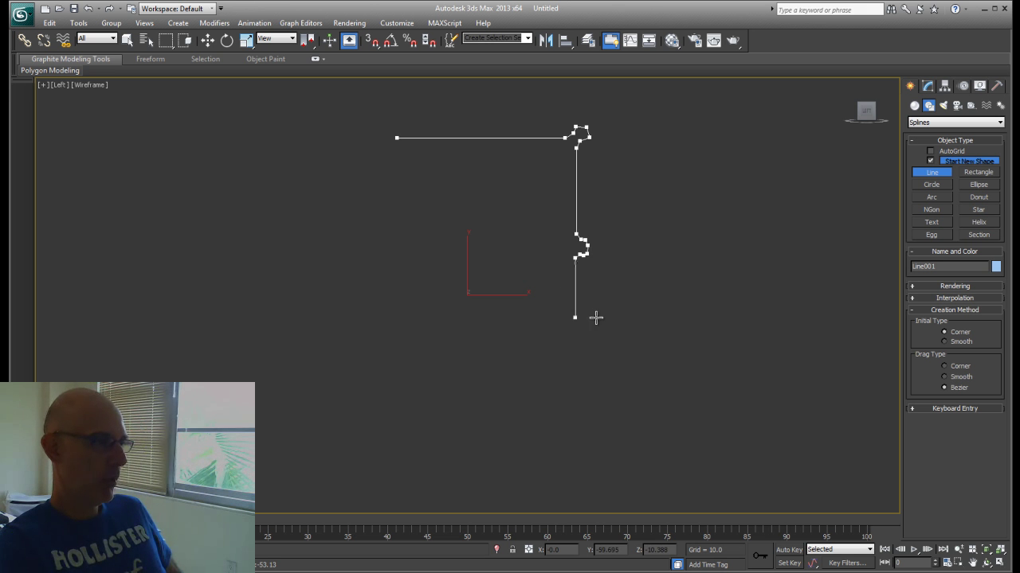
{"action": "left_click", "coordinate": [598, 332], "text": "shift"}
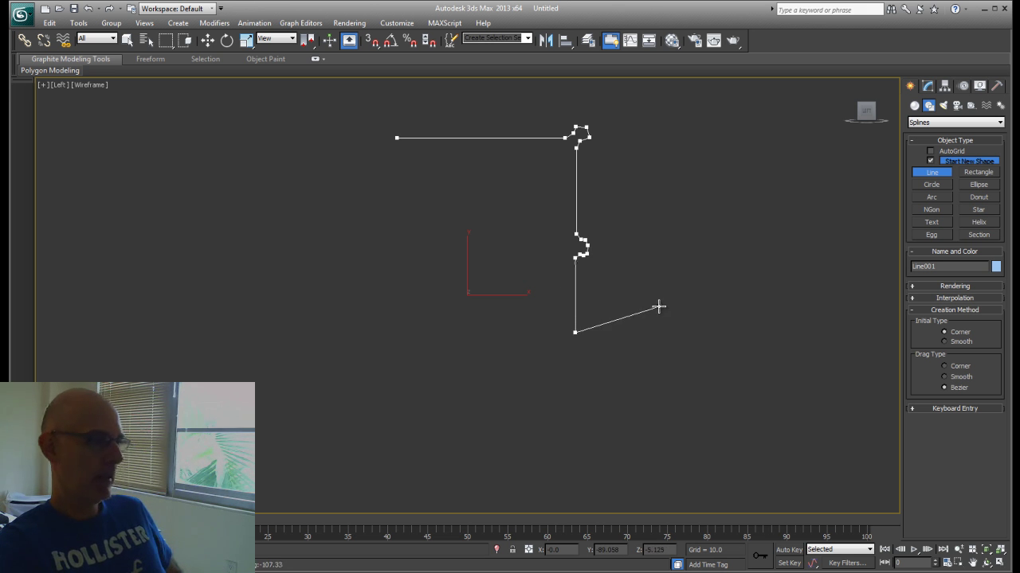
{"action": "right_click", "coordinate": [657, 306]}
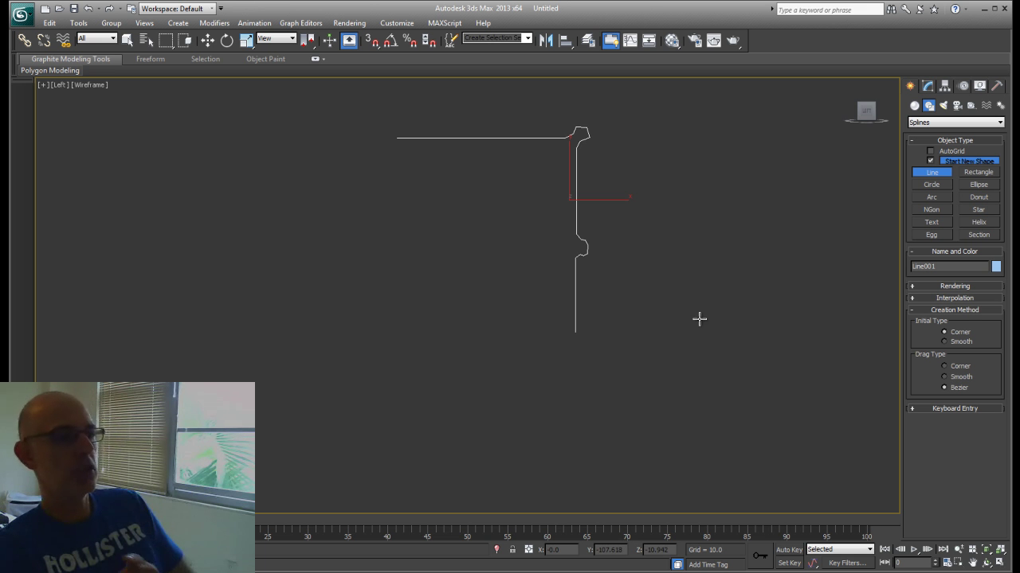
Step: Move the three lower vertices of the profile's protruding rib slightly downward at Vertex level
{"action": "scroll", "coordinate": [678, 233], "scroll_direction": "up", "scroll_amount": 9}
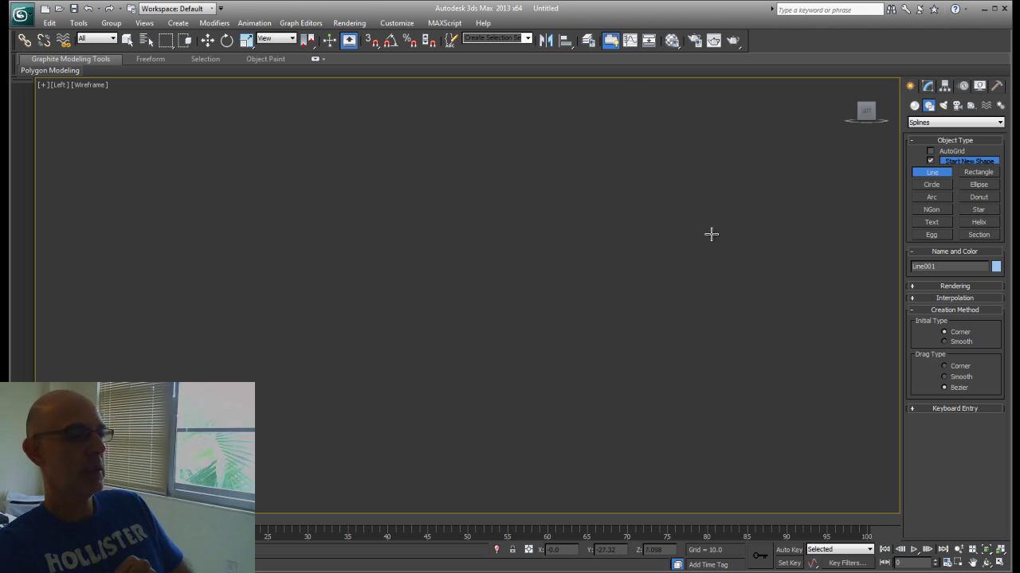
{"action": "scroll", "coordinate": [719, 230], "scroll_direction": "down", "scroll_amount": 5}
{"action": "middle_click_drag", "start_coordinate": [716, 231], "coordinate": [549, 310]}
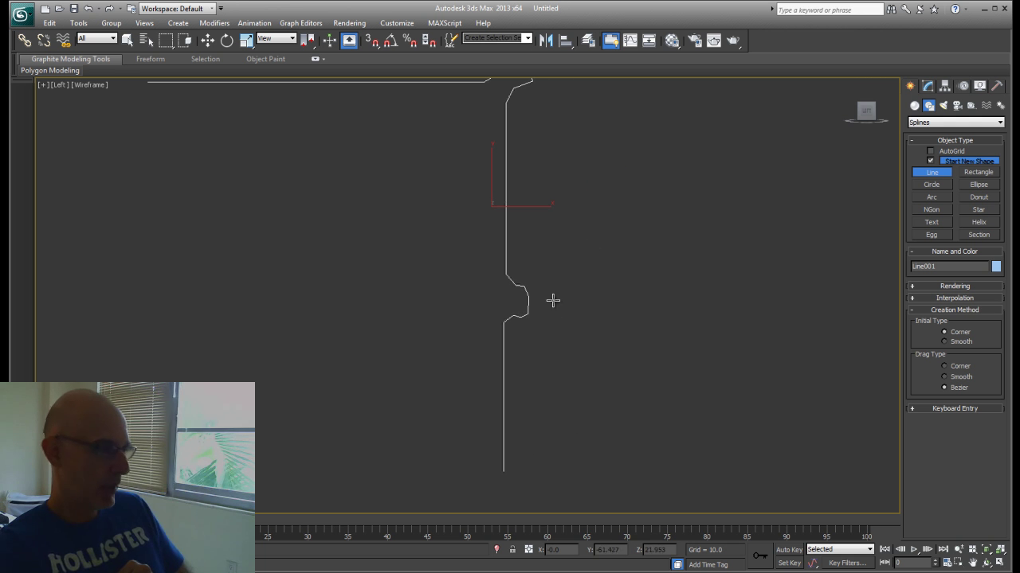
{"action": "left_click", "coordinate": [927, 87]}
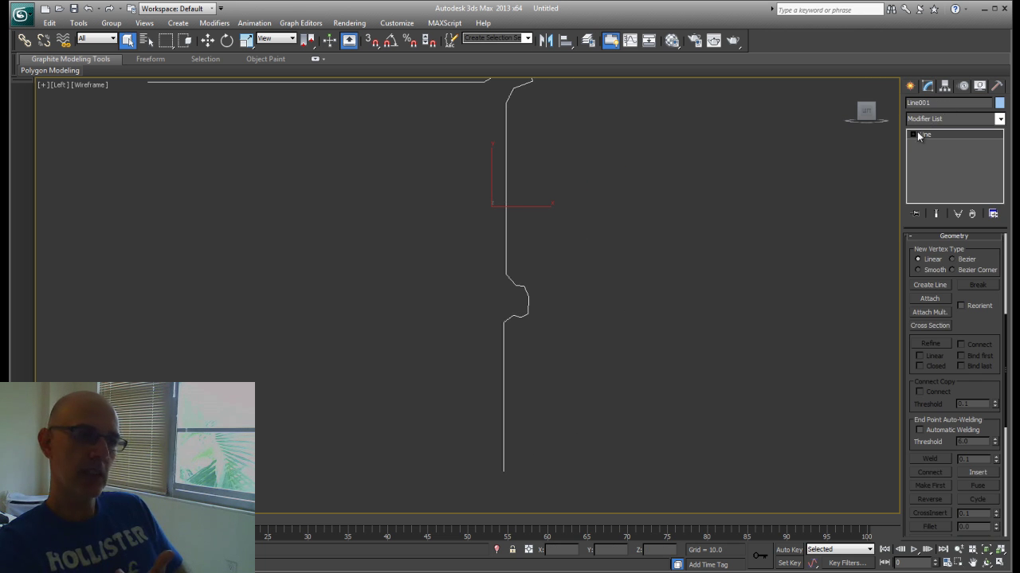
{"action": "left_click", "coordinate": [914, 134]}
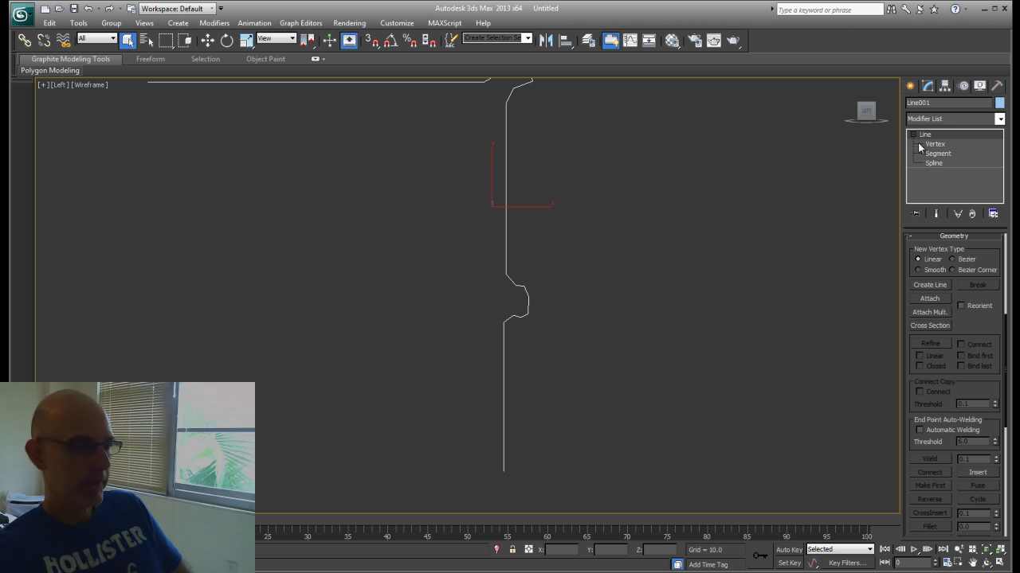
{"action": "left_click", "coordinate": [935, 144]}
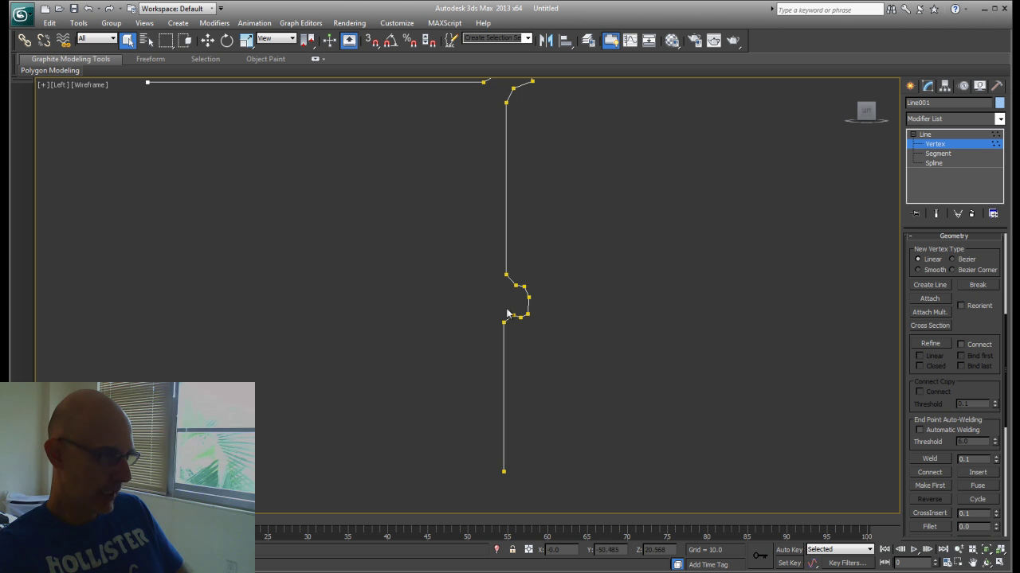
{"action": "left_click_drag", "start_coordinate": [508, 330], "coordinate": [524, 335]}
{"action": "left_click", "coordinate": [208, 41]}
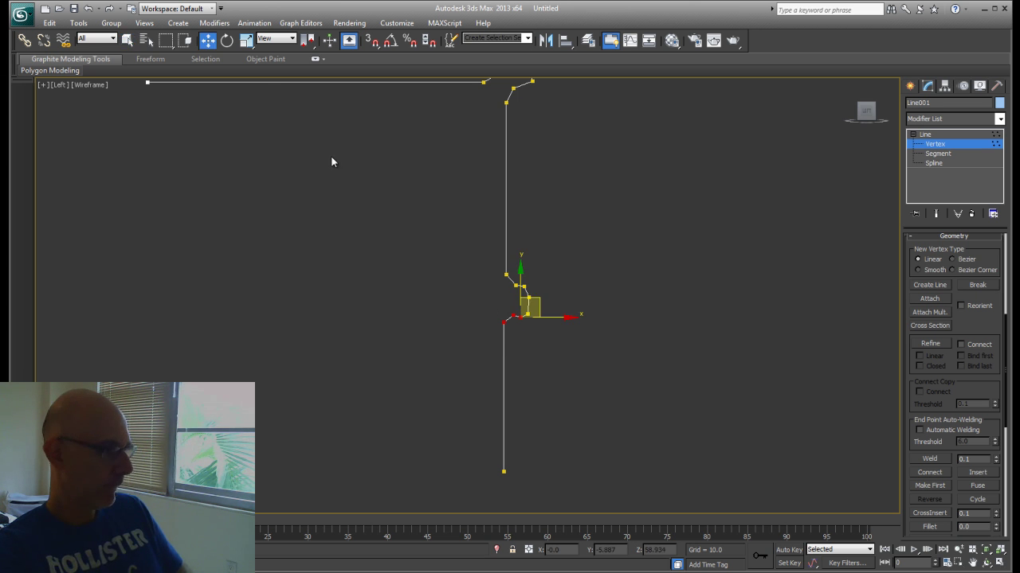
{"action": "left_click_drag", "start_coordinate": [520, 265], "coordinate": [521, 272]}
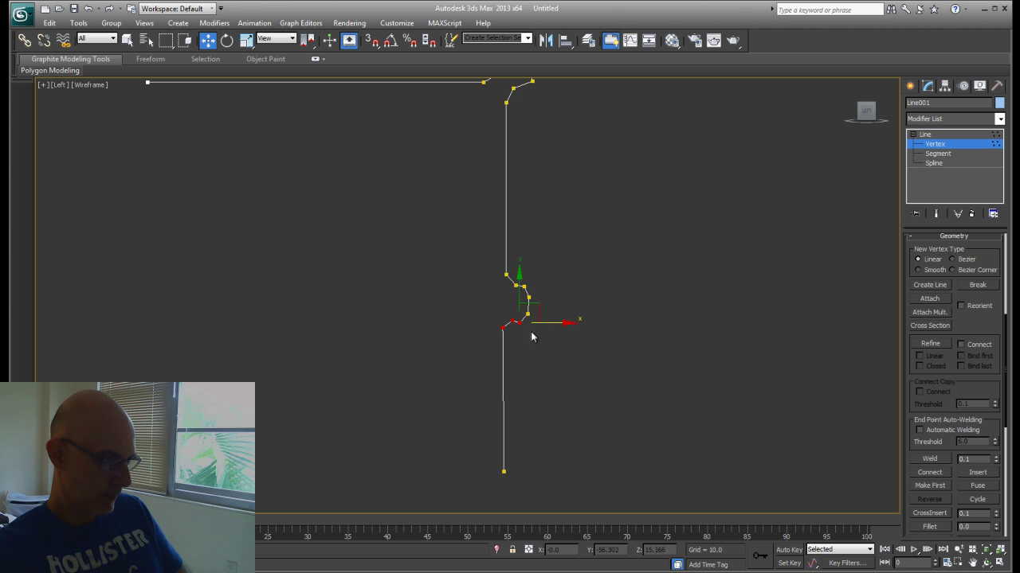
{"action": "left_click", "coordinate": [539, 356]}
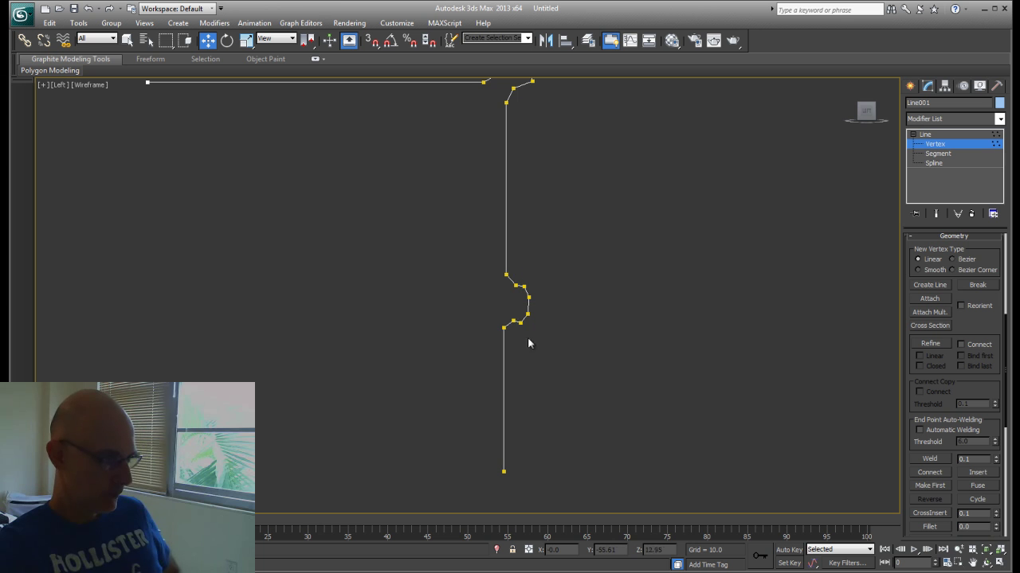
Step: Nudge the lowest vertex of the profile's protruding rib up and shift the rib's upper inner vertex toward the barrel side
{"action": "left_click", "coordinate": [521, 323]}
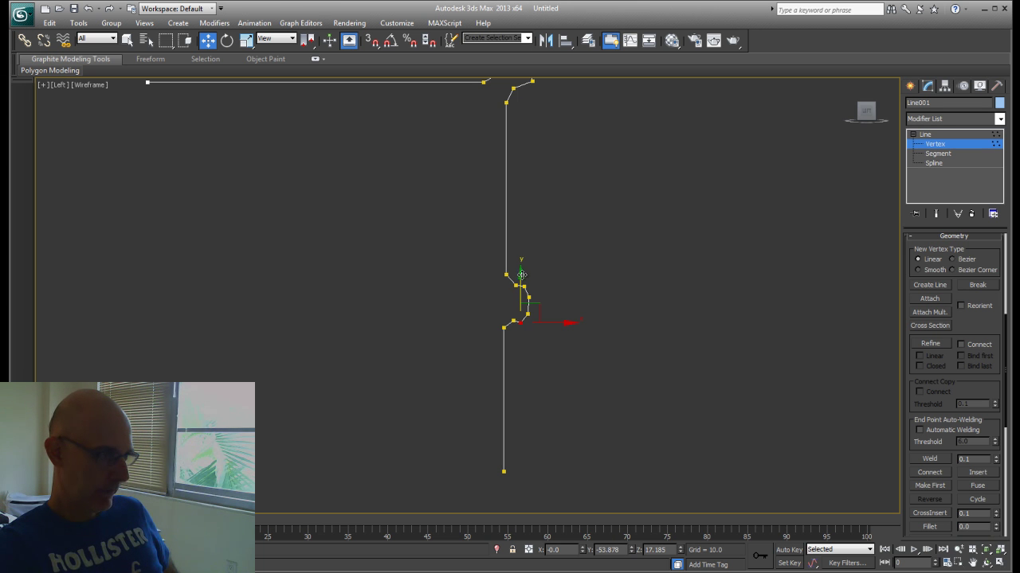
{"action": "left_click_drag", "start_coordinate": [520, 273], "coordinate": [521, 272]}
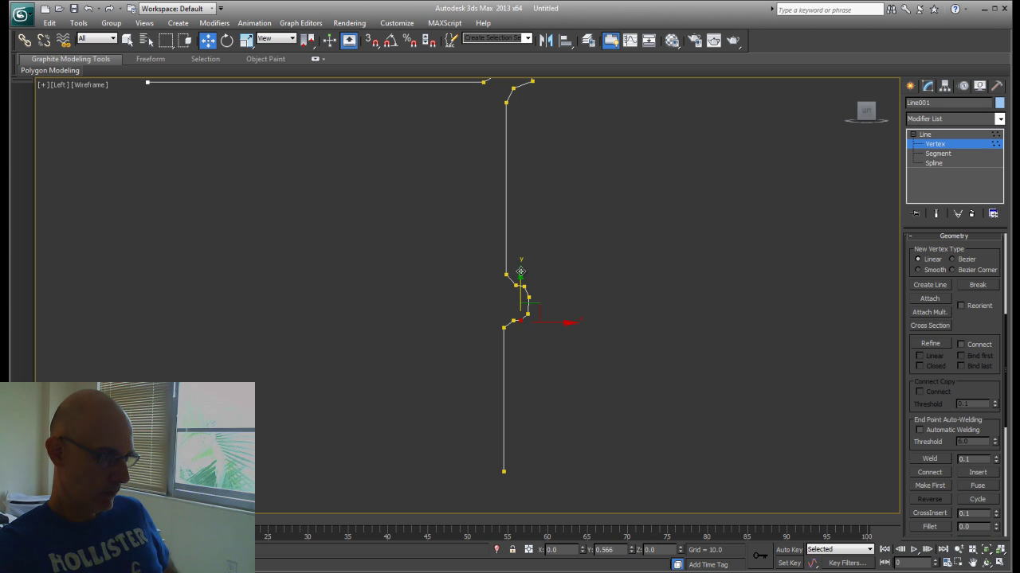
{"action": "left_click", "coordinate": [539, 270]}
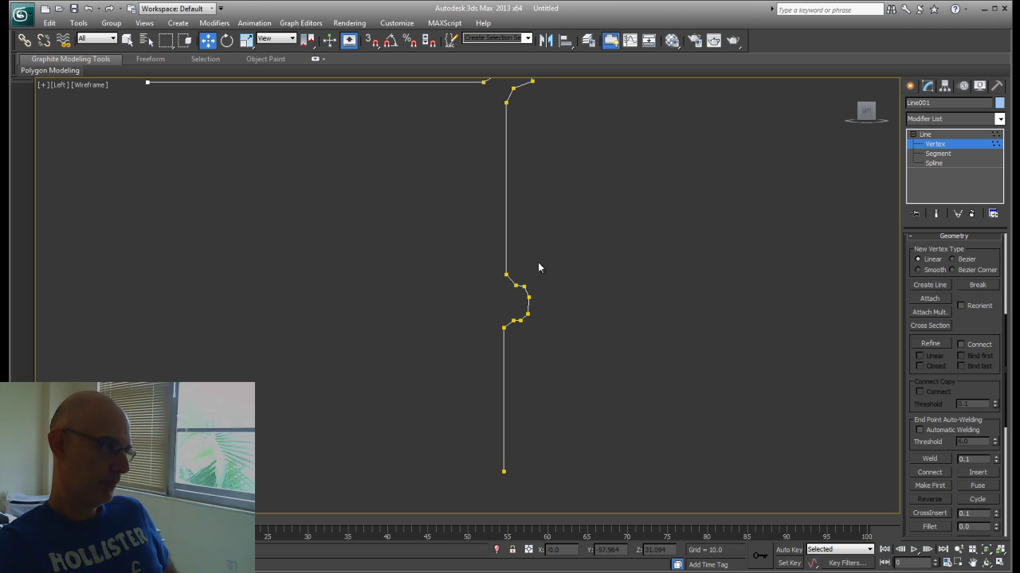
{"action": "left_click_drag", "start_coordinate": [515, 286], "coordinate": [510, 285]}
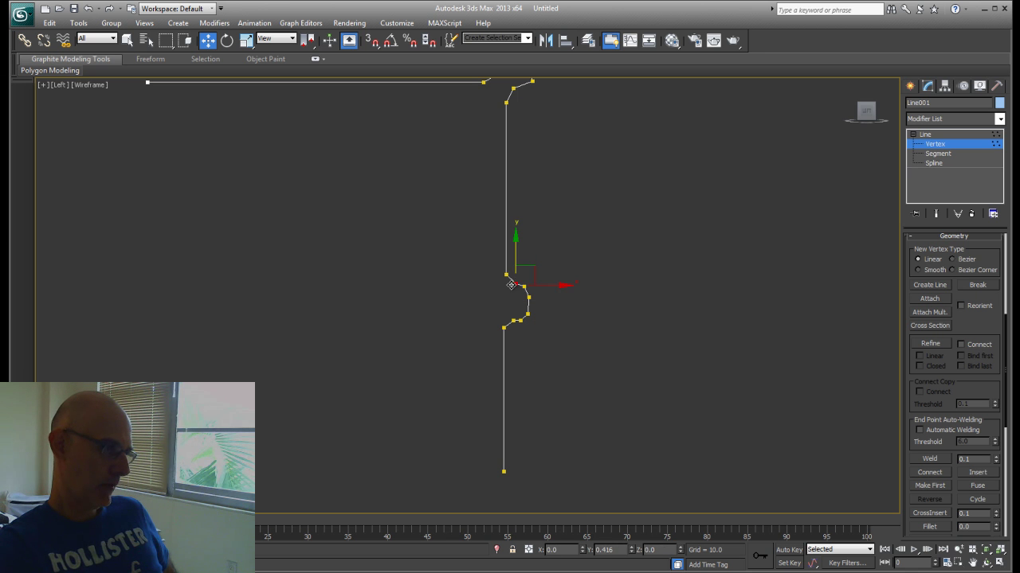
{"action": "left_click", "coordinate": [566, 288]}
{"action": "left_click", "coordinate": [514, 284]}
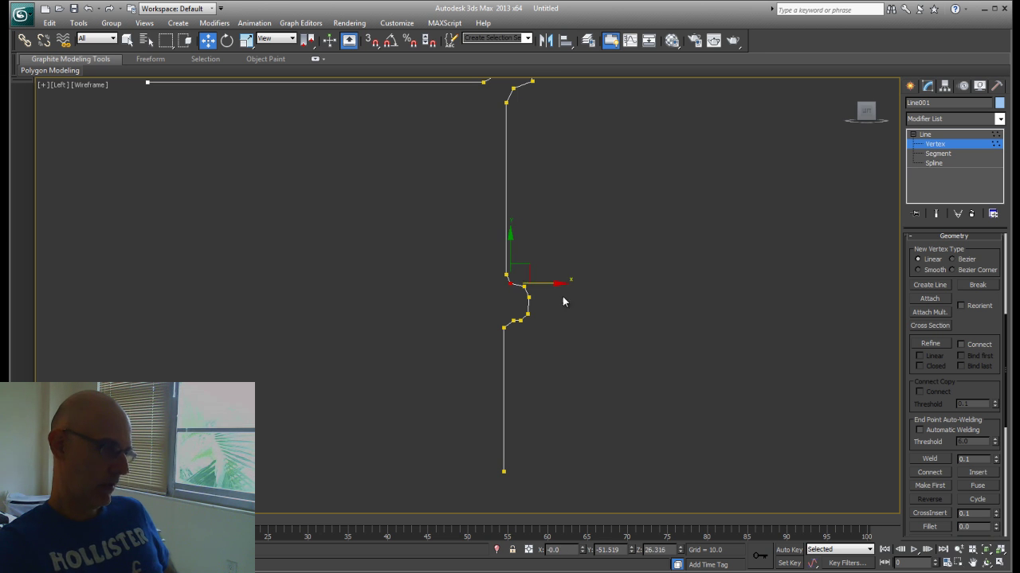
{"action": "left_click", "coordinate": [640, 332]}
Step: Move the rim bead's vertices together slightly inward and down at the profile's outer corner
{"action": "middle_click_drag", "start_coordinate": [642, 182], "coordinate": [664, 255]}
{"action": "left_click_drag", "start_coordinate": [597, 113], "coordinate": [514, 165]}
{"action": "left_click_drag", "start_coordinate": [561, 122], "coordinate": [561, 122]}
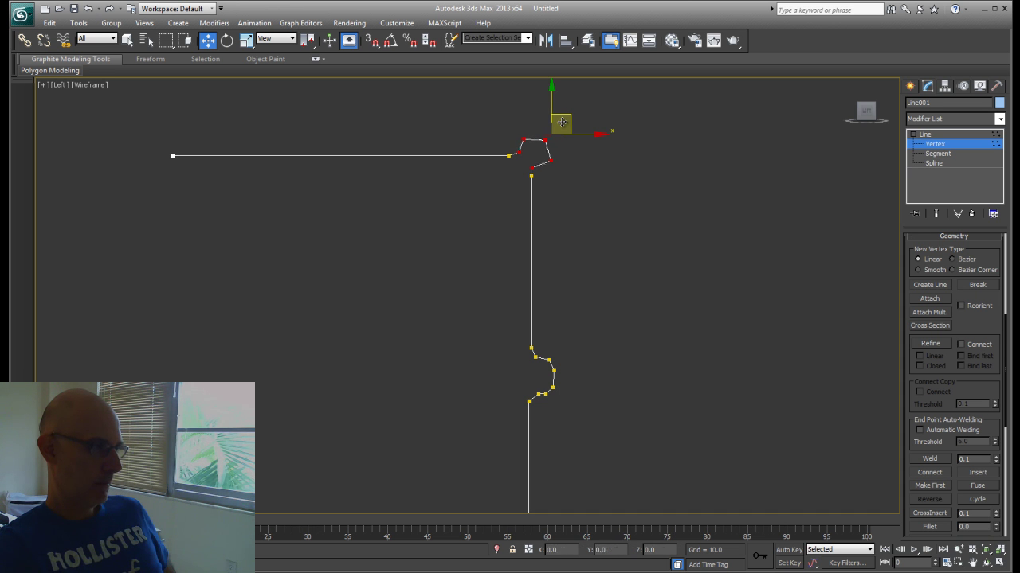
{"action": "scroll", "coordinate": [640, 224], "scroll_direction": "down", "scroll_amount": 3}
{"action": "middle_click_drag", "start_coordinate": [640, 224], "coordinate": [753, 157]}
{"action": "left_click", "coordinate": [797, 191]}
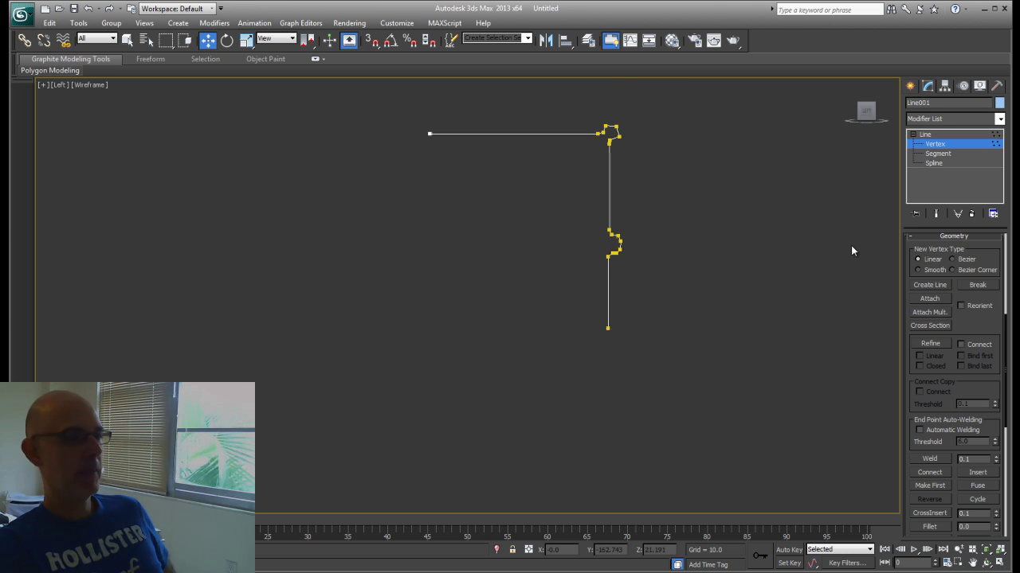
Step: Mirror the whole profile line across the Y axis as a Copy with an offset of -124.021, continuing the barrel side downward
{"action": "left_click", "coordinate": [932, 143]}
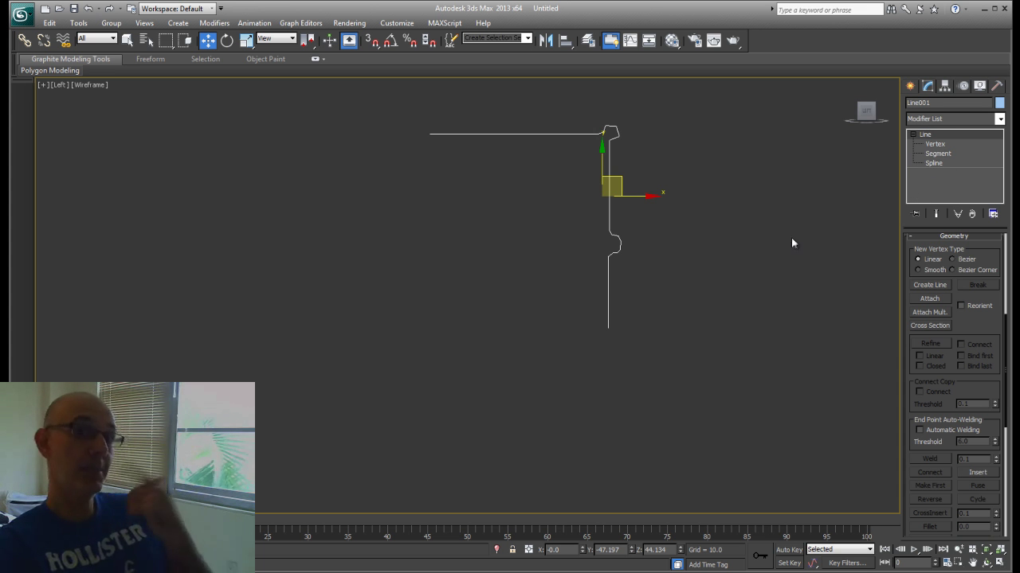
{"action": "left_click", "coordinate": [546, 41]}
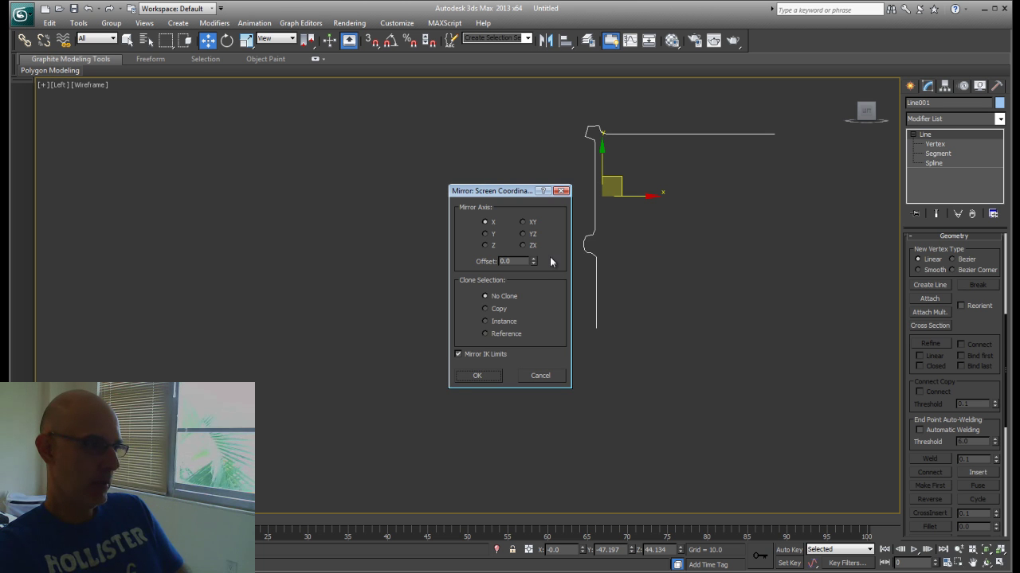
{"action": "left_click", "coordinate": [484, 309]}
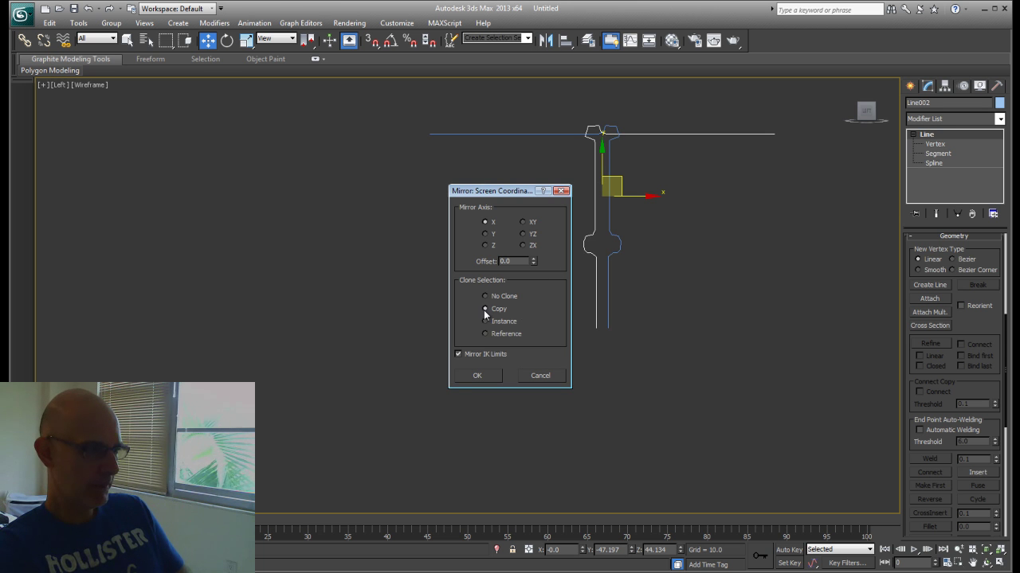
{"action": "left_click", "coordinate": [486, 234]}
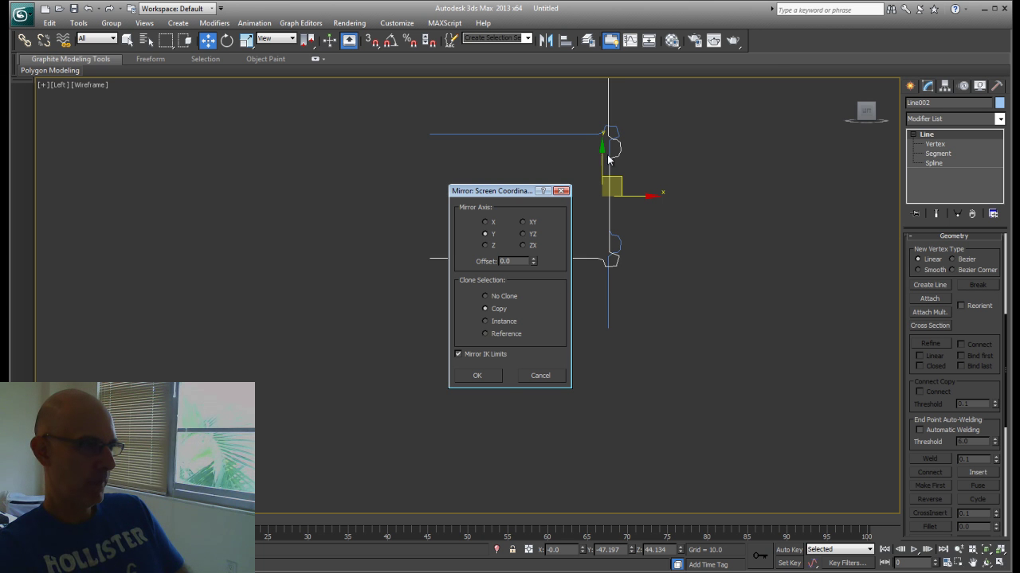
{"action": "left_click_drag", "start_coordinate": [533, 265], "coordinate": [123, 558]}
{"action": "left_click_drag", "start_coordinate": [534, 268], "coordinate": [562, 75]}
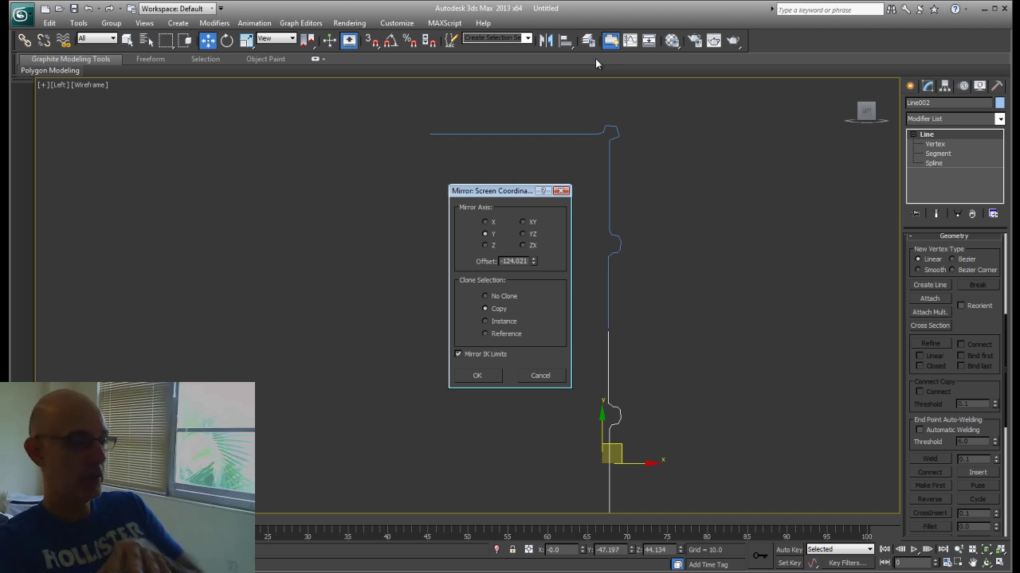
{"action": "left_click", "coordinate": [478, 376]}
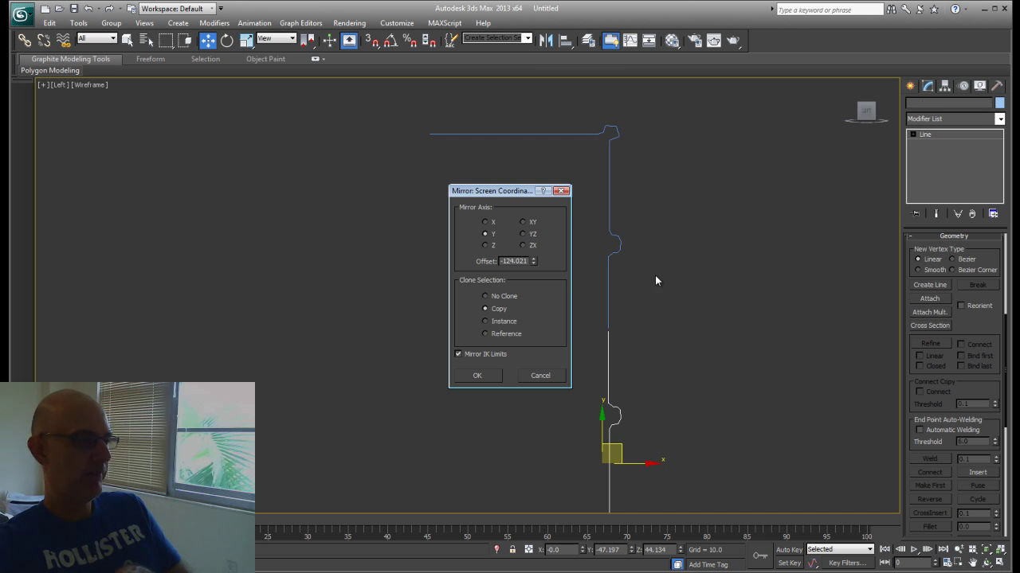
{"action": "left_click", "coordinate": [562, 192]}
Step: Attach the original upper profile half to the mirrored lower half so both belong to one line object
{"action": "middle_click_drag", "start_coordinate": [725, 268], "coordinate": [717, 216]}
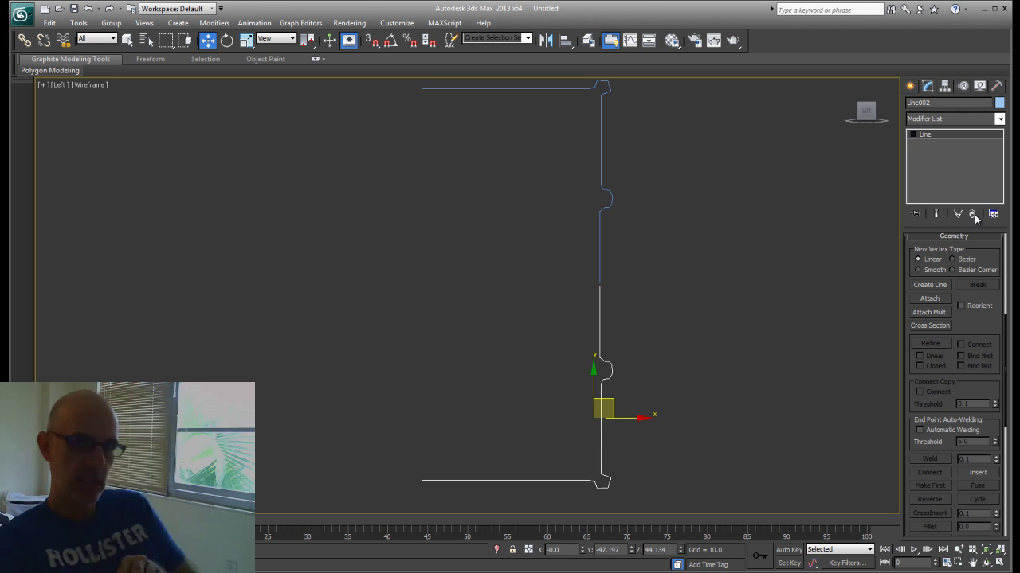
{"action": "left_click", "coordinate": [912, 135]}
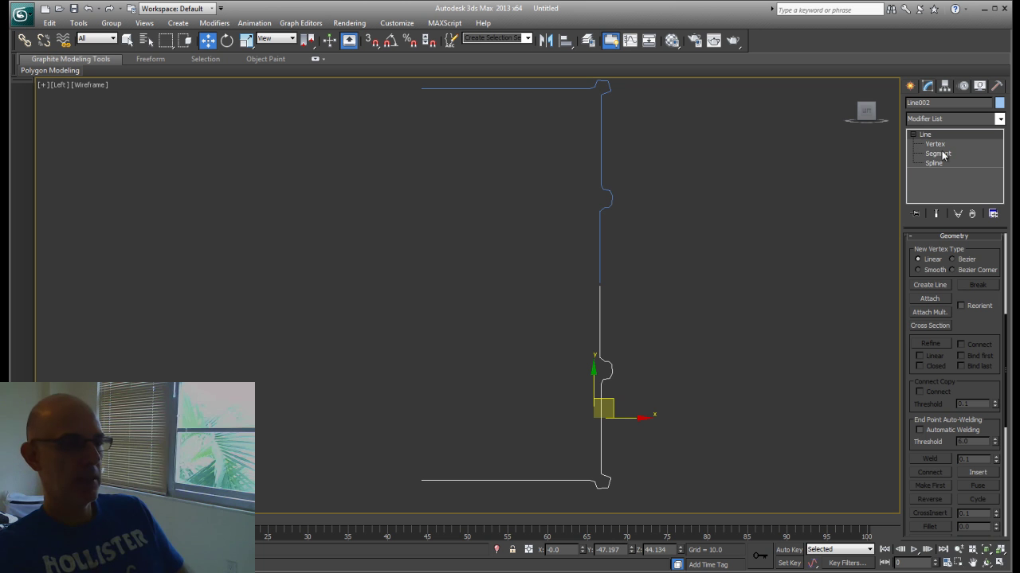
{"action": "left_click", "coordinate": [932, 163]}
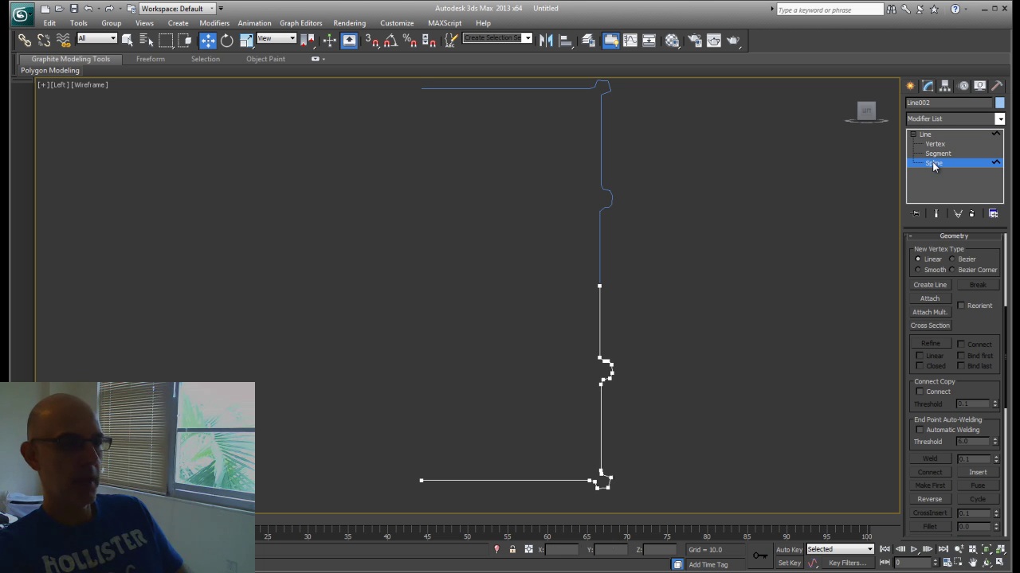
{"action": "left_click", "coordinate": [935, 298]}
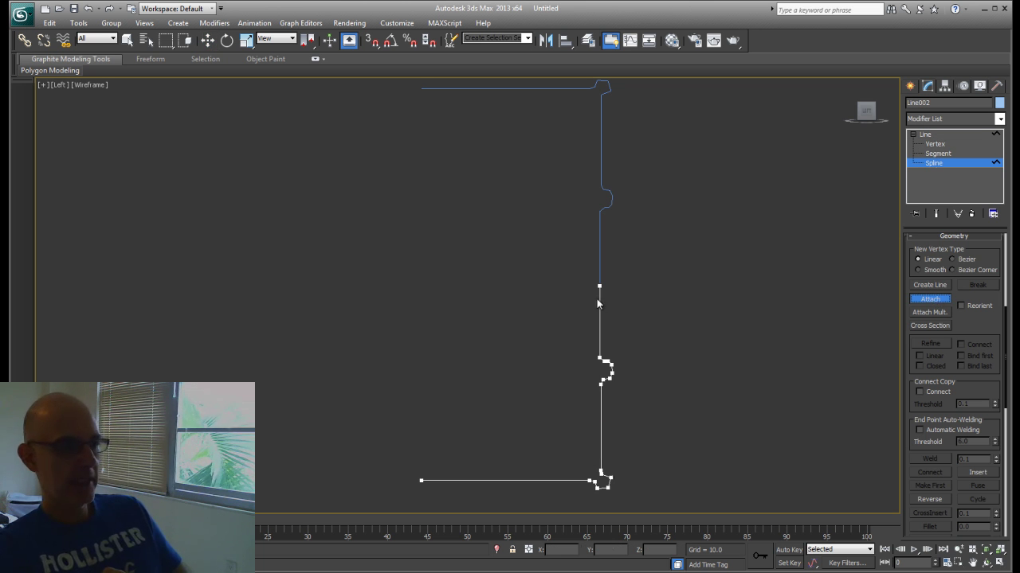
{"action": "left_click", "coordinate": [600, 247]}
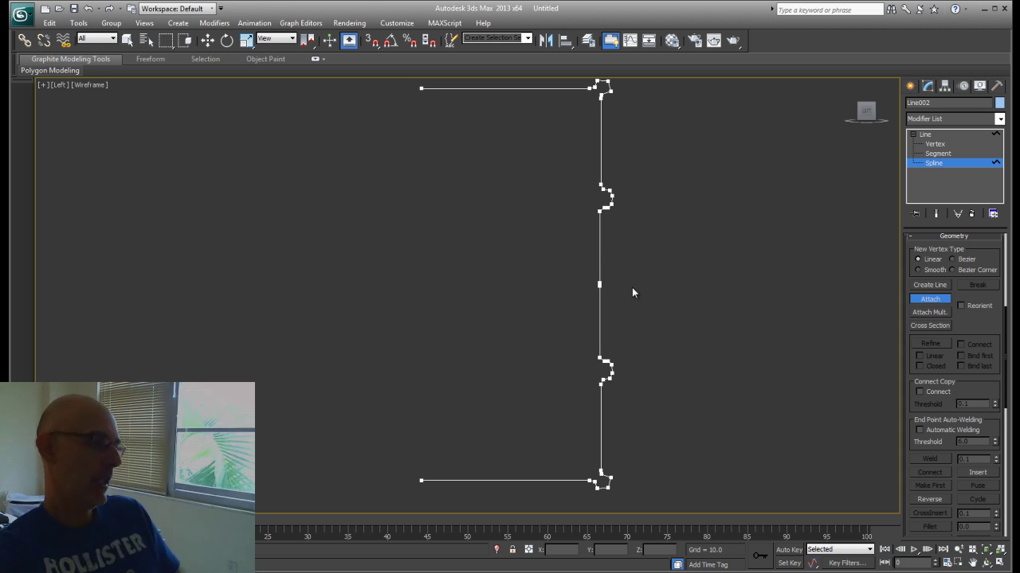
Step: Try to weld the two adjacent end vertices in the middle of the barrel side with a 0.1 threshold at Vertex level
{"action": "middle_click_drag", "start_coordinate": [675, 250], "coordinate": [460, 319]}
{"action": "scroll", "coordinate": [465, 313], "scroll_direction": "up", "scroll_amount": 2}
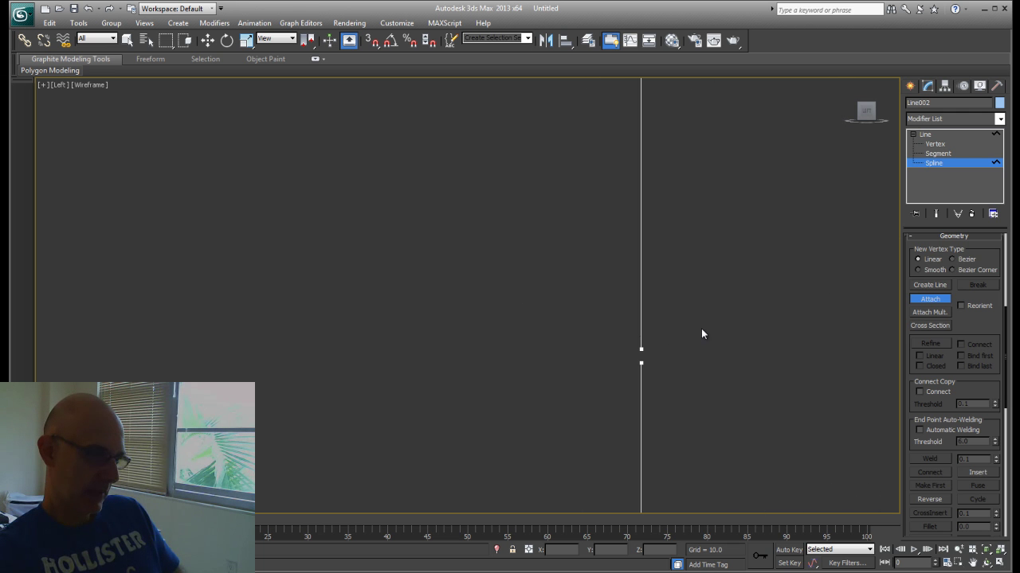
{"action": "left_click", "coordinate": [938, 144]}
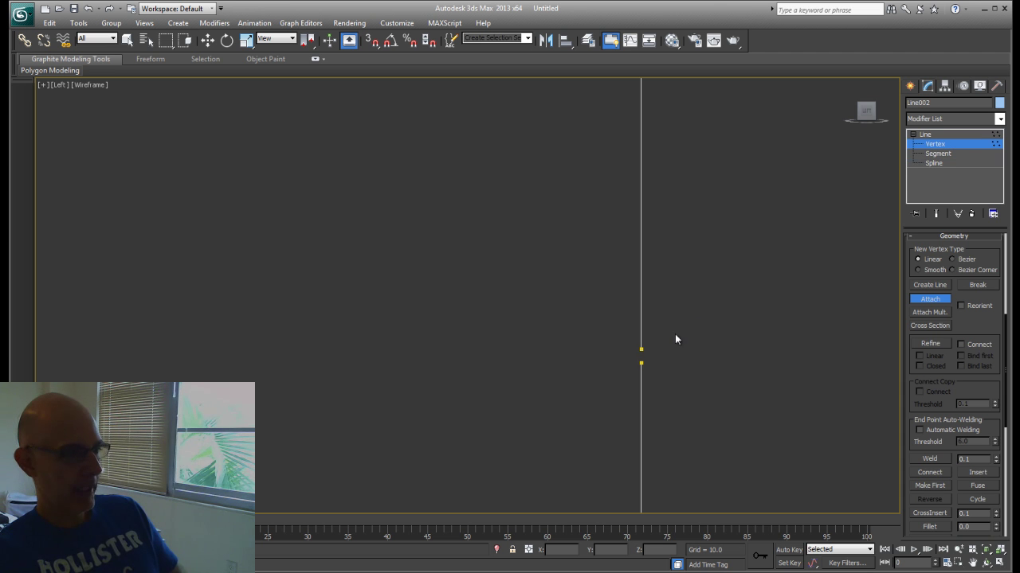
{"action": "left_click", "coordinate": [942, 301]}
{"action": "left_click_drag", "start_coordinate": [970, 324], "coordinate": [969, 283]}
{"action": "left_click_drag", "start_coordinate": [707, 347], "coordinate": [591, 388]}
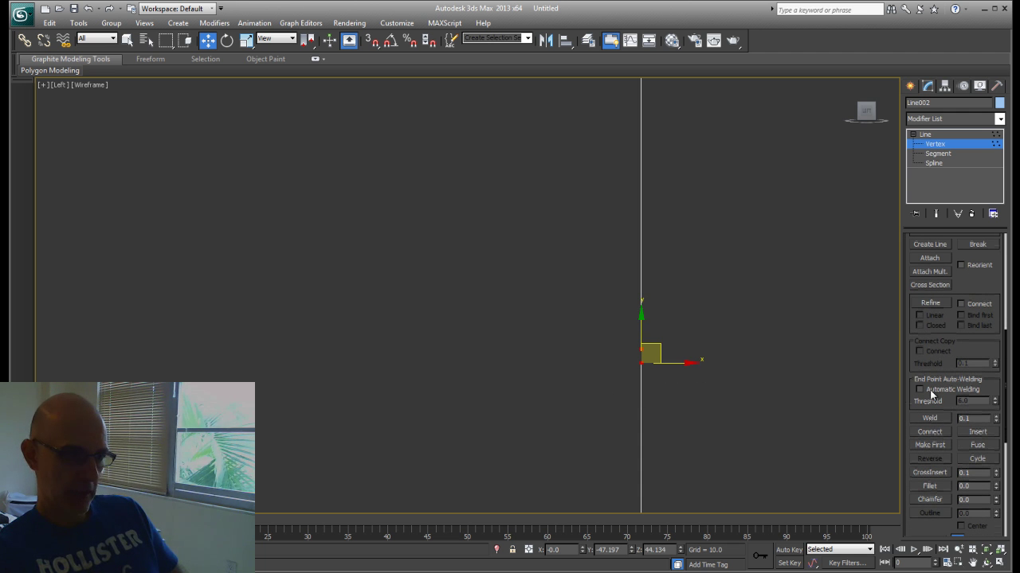
{"action": "left_click", "coordinate": [937, 419]}
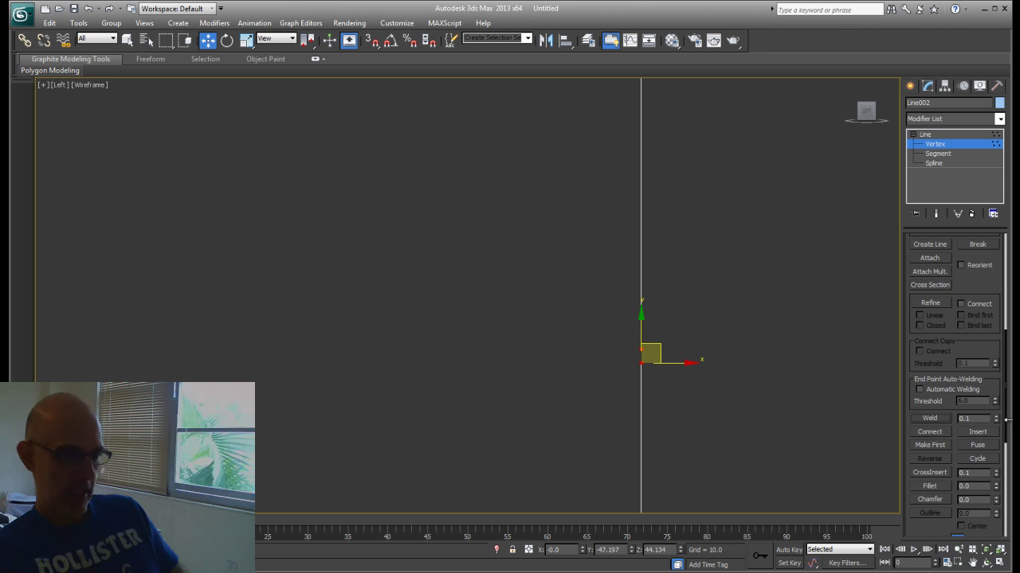
Step: Raise the weld threshold to 354.1, move the upper middle vertex down close to the lower one and weld the two
{"action": "left_click_drag", "start_coordinate": [997, 421], "coordinate": [1005, 306]}
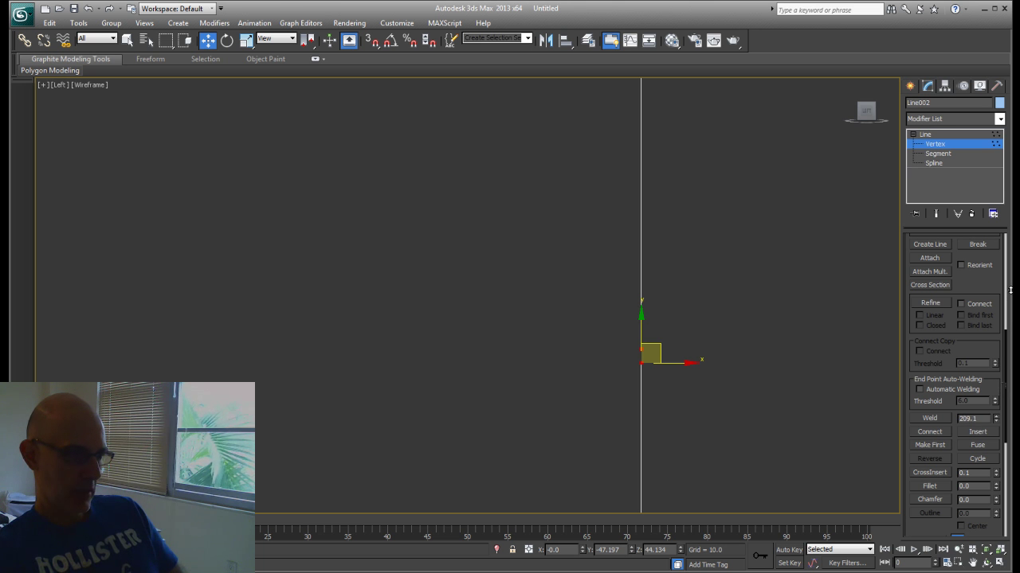
{"action": "left_click_drag", "start_coordinate": [626, 330], "coordinate": [664, 359]}
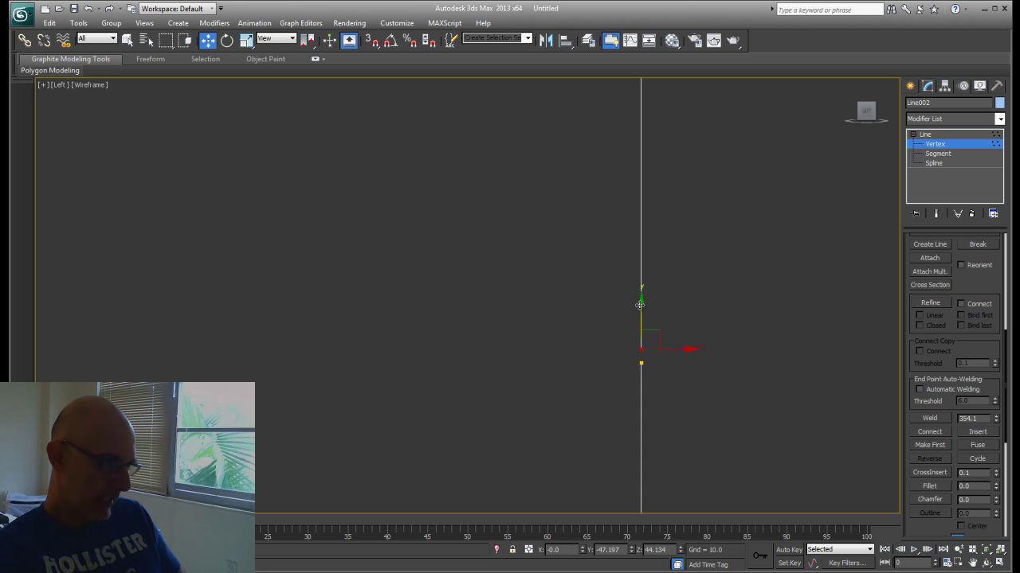
{"action": "left_click_drag", "start_coordinate": [640, 304], "coordinate": [641, 317]}
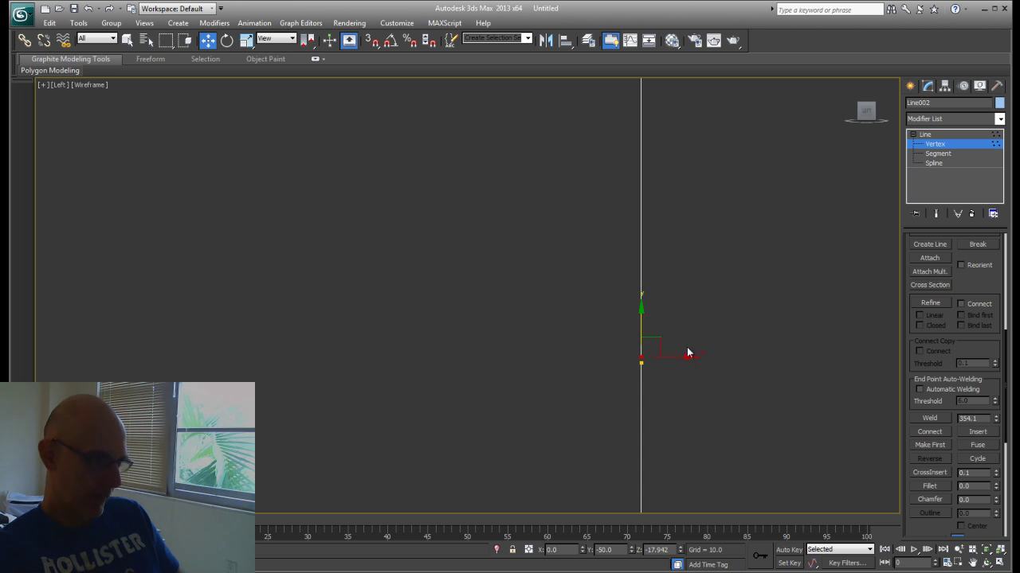
{"action": "left_click", "coordinate": [923, 419]}
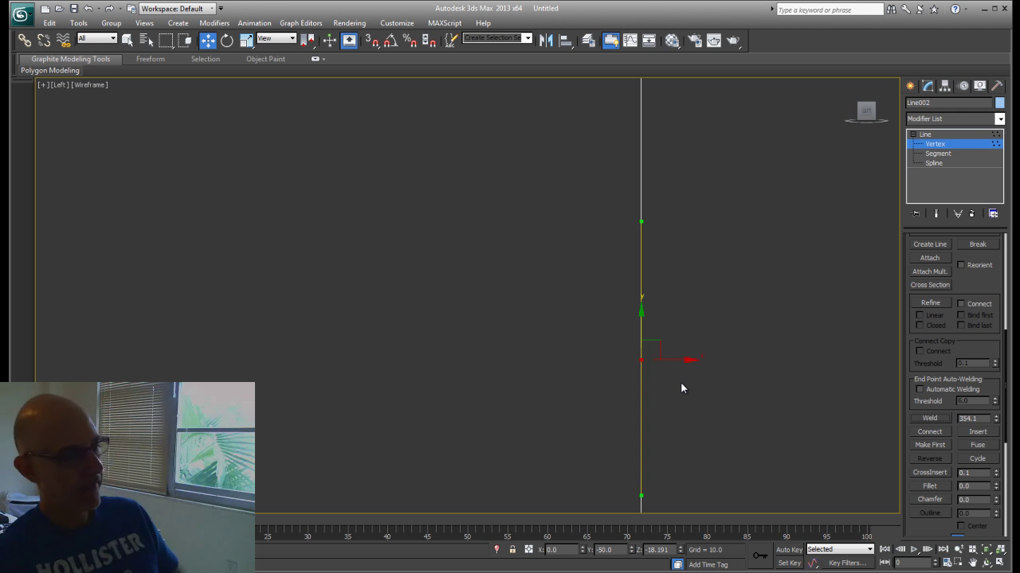
{"action": "left_click", "coordinate": [735, 279]}
{"action": "scroll", "coordinate": [736, 279], "scroll_direction": "down", "scroll_amount": 3}
{"action": "scroll", "coordinate": [735, 278], "scroll_direction": "down", "scroll_amount": 2}
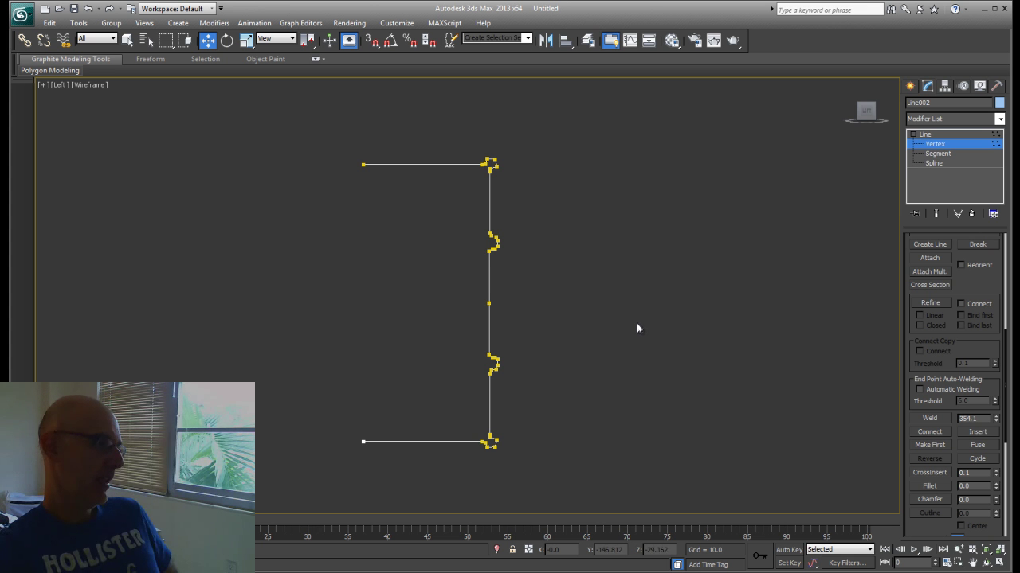
Step: Switch to a maximized Perspective viewport framing the complete barrel profile
{"action": "left_click", "coordinate": [999, 563]}
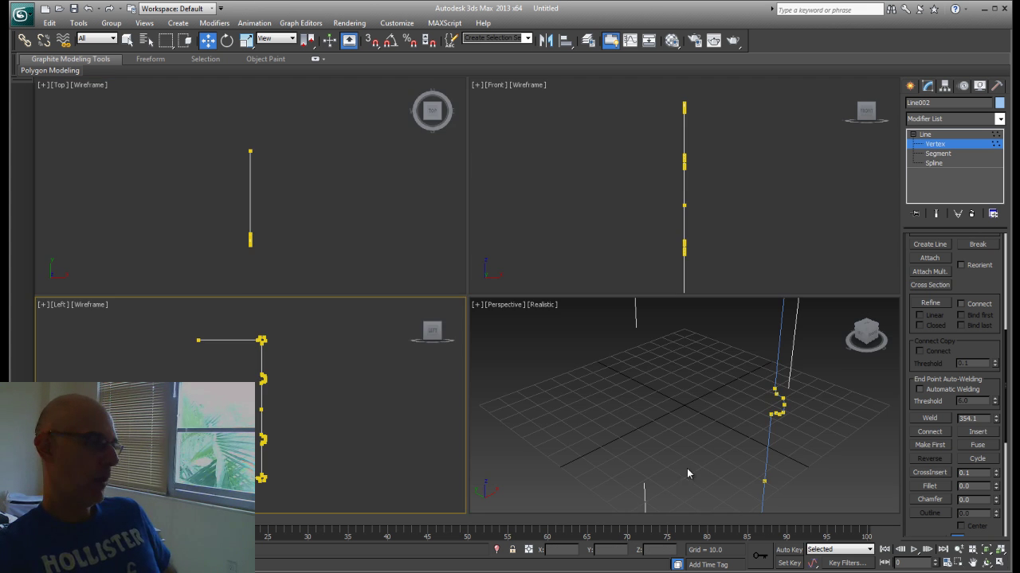
{"action": "right_click", "coordinate": [728, 390]}
{"action": "key", "text": "z"}
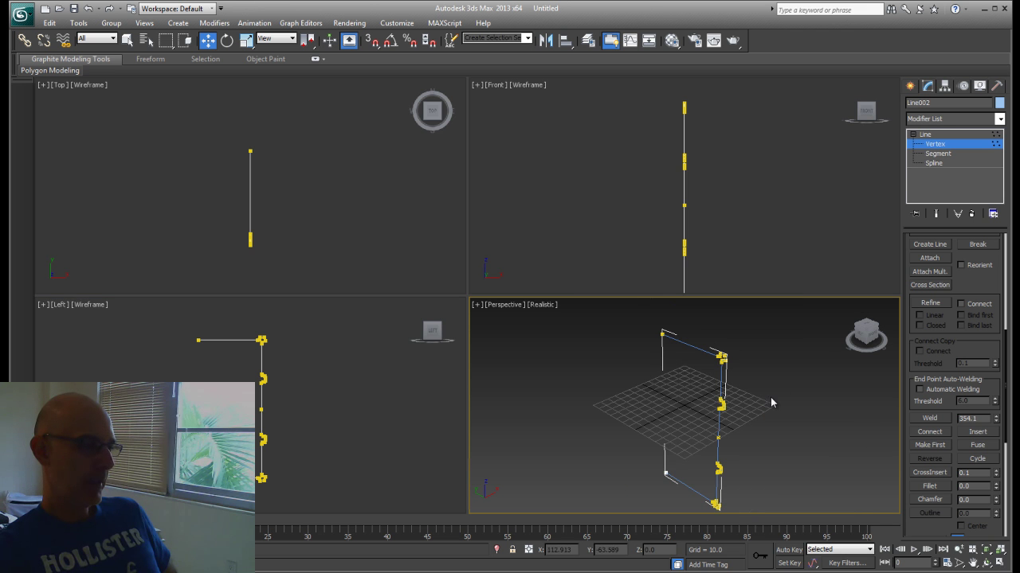
{"action": "key", "text": "alt+w"}
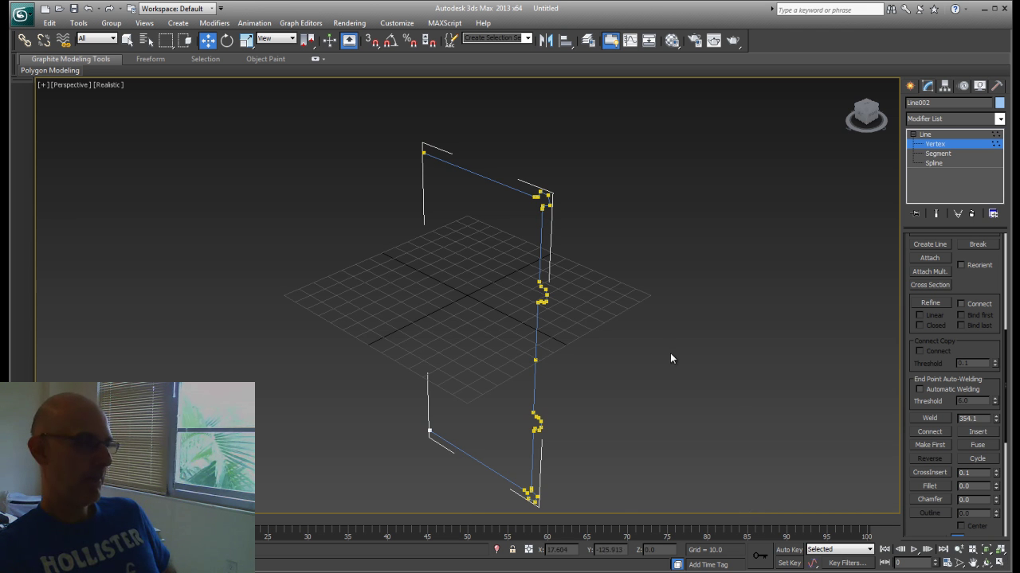
{"action": "middle_click_drag", "start_coordinate": [658, 317], "coordinate": [709, 261]}
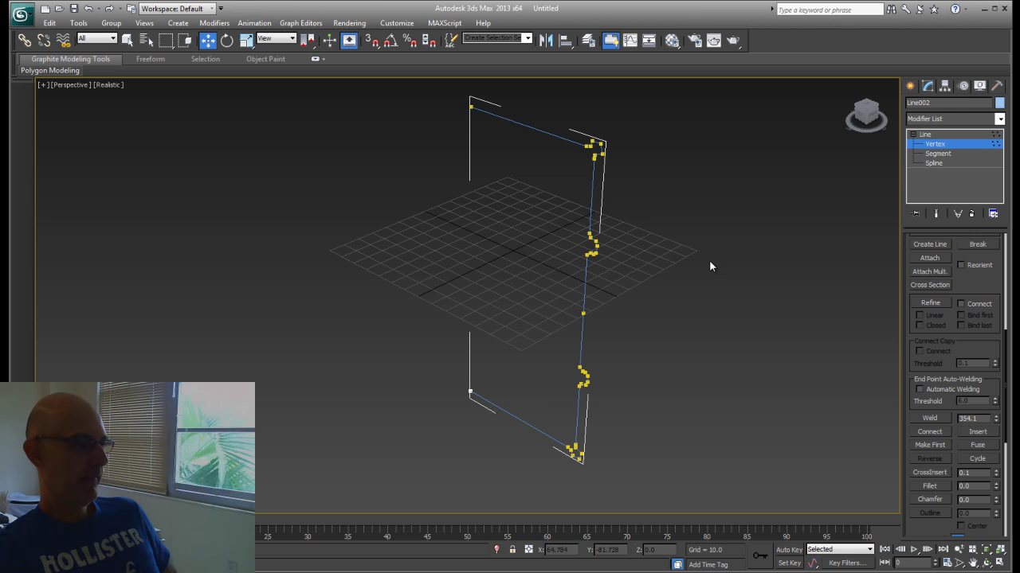
{"action": "scroll", "coordinate": [710, 262], "scroll_direction": "down", "scroll_amount": 2}
Step: Leave Vertex level and apply a Lathe modifier to the joined barrel profile
{"action": "left_click", "coordinate": [924, 136]}
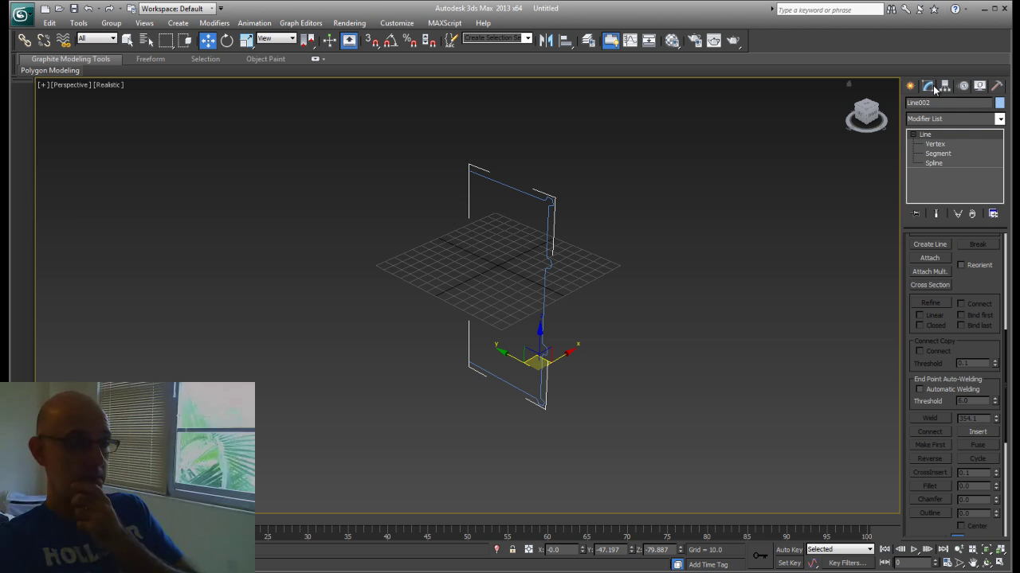
{"action": "left_click", "coordinate": [997, 118]}
{"action": "left_click_drag", "start_coordinate": [1002, 153], "coordinate": [1003, 240]}
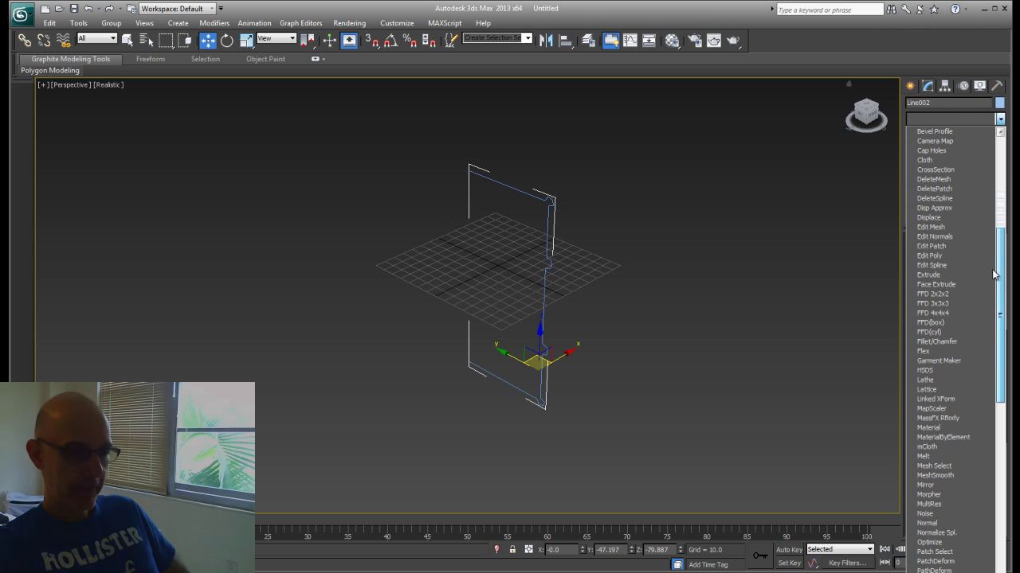
{"action": "left_click", "coordinate": [924, 380]}
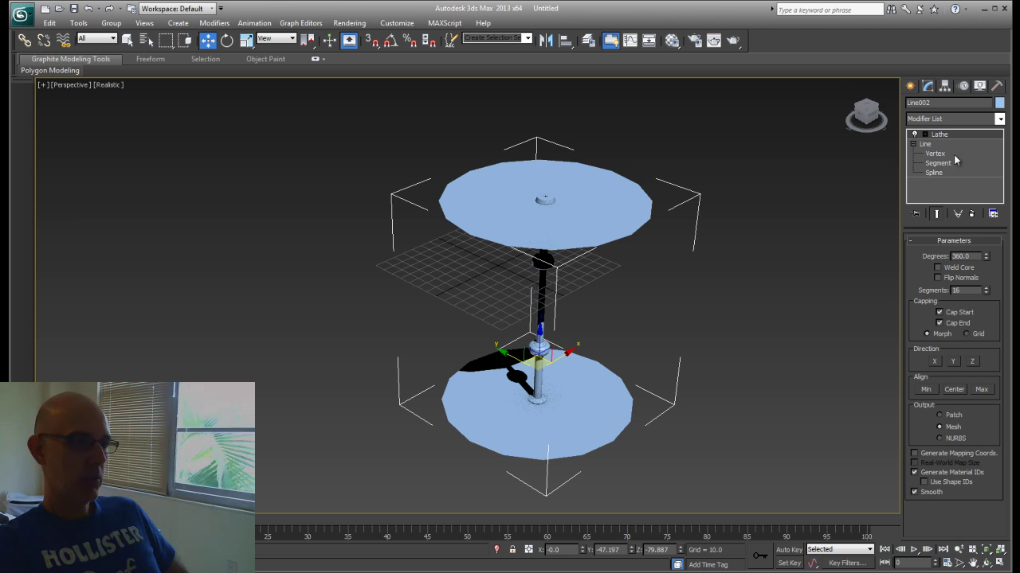
Step: Move the Lathe modifier's axis along Y away from the profile so the revolved shape forms a full, solid-looking barrel
{"action": "left_click", "coordinate": [926, 134]}
{"action": "left_click", "coordinate": [945, 144]}
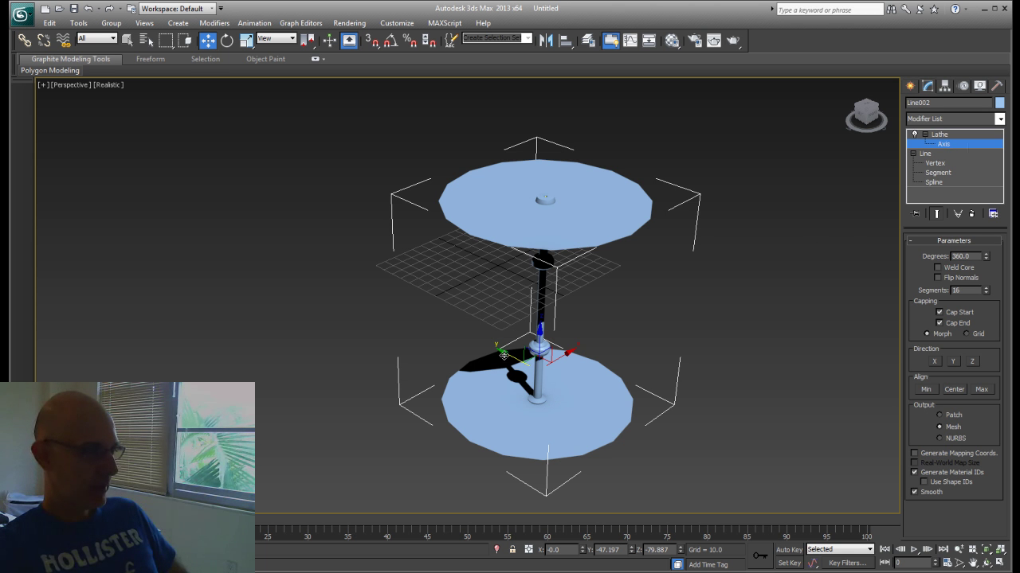
{"action": "left_click_drag", "start_coordinate": [516, 356], "coordinate": [447, 314]}
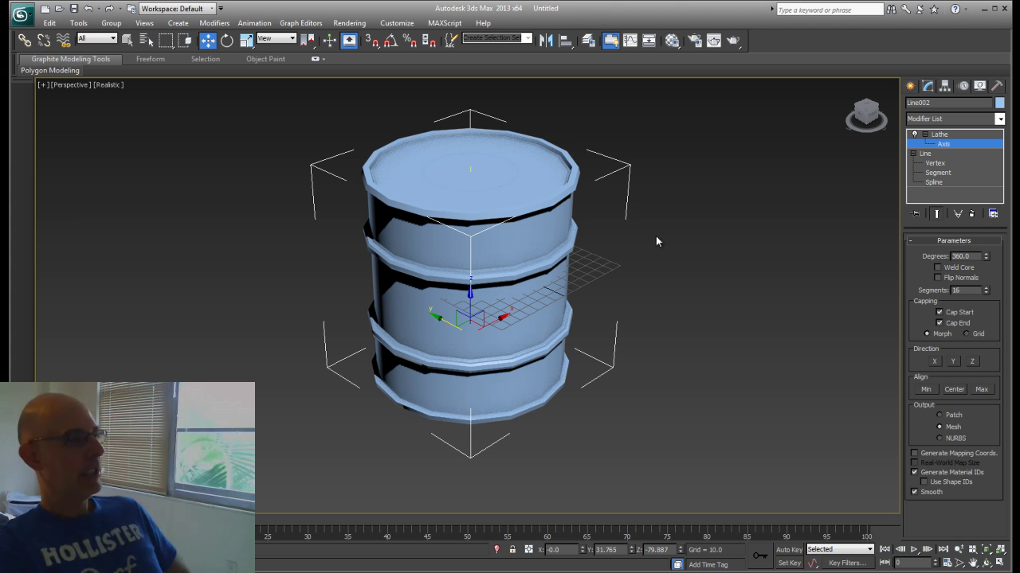
{"action": "mouse_move", "coordinate": [649, 271]}
{"action": "middle_mouse_down"}
{"action": "mouse_move", "coordinate": [690, 290]}
{"action": "mouse_move", "coordinate": [703, 156]}
{"action": "mouse_move", "coordinate": [684, 290]}
{"action": "mouse_move", "coordinate": [695, 281]}
{"action": "middle_mouse_up"}
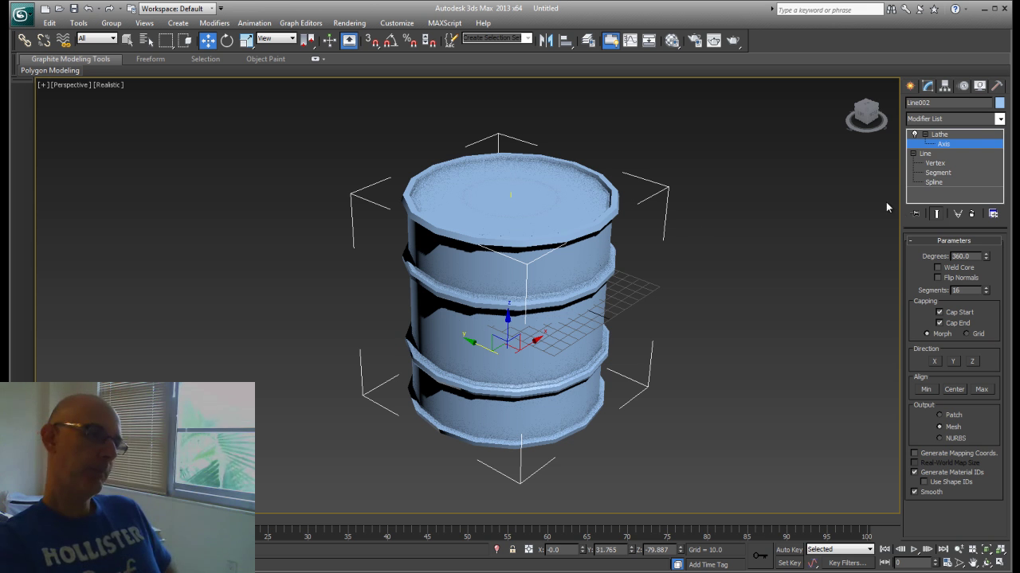
Step: Apply a TurboSmooth modifier on top of the Lathe to round off the barrel
{"action": "left_click", "coordinate": [1000, 119]}
{"action": "left_click_drag", "start_coordinate": [1002, 145], "coordinate": [1002, 367]}
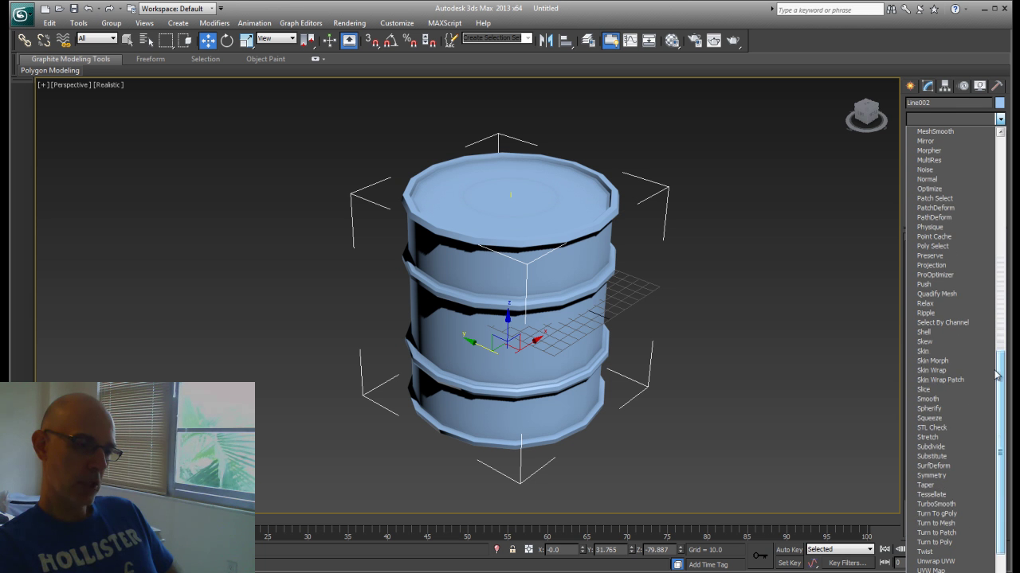
{"action": "left_click", "coordinate": [936, 504]}
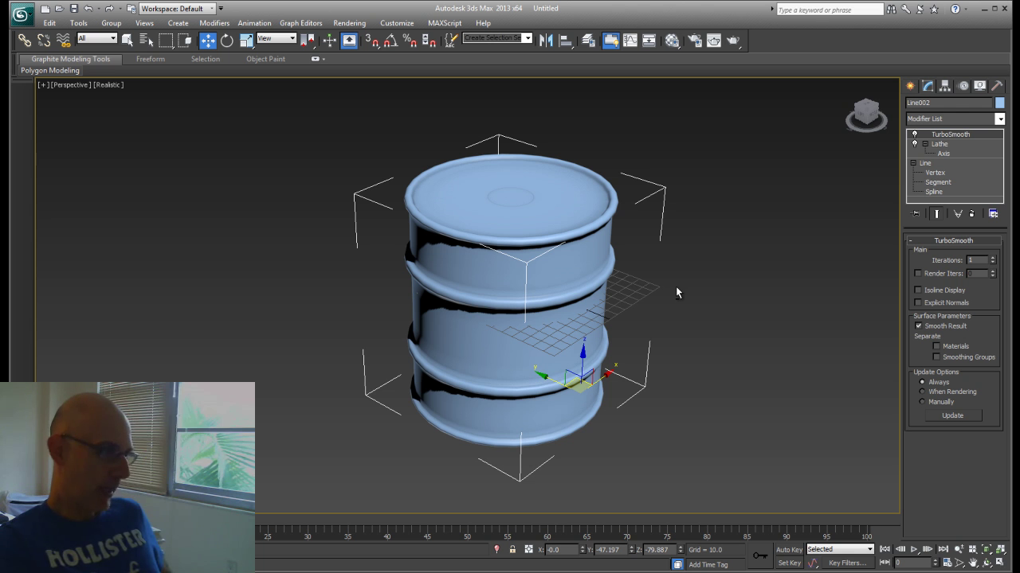
{"action": "middle_click_drag", "start_coordinate": [676, 286], "coordinate": [732, 275], "text": "alt"}
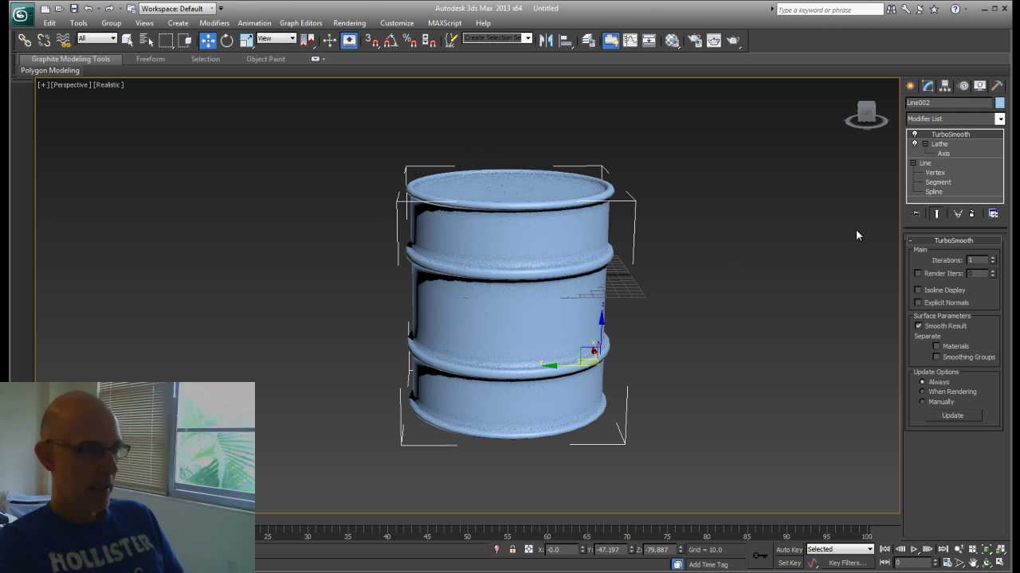
Step: Center the barrel's pivot point to the object using Affect Pivot Only, leaving pivot editing when done
{"action": "left_click", "coordinate": [247, 40]}
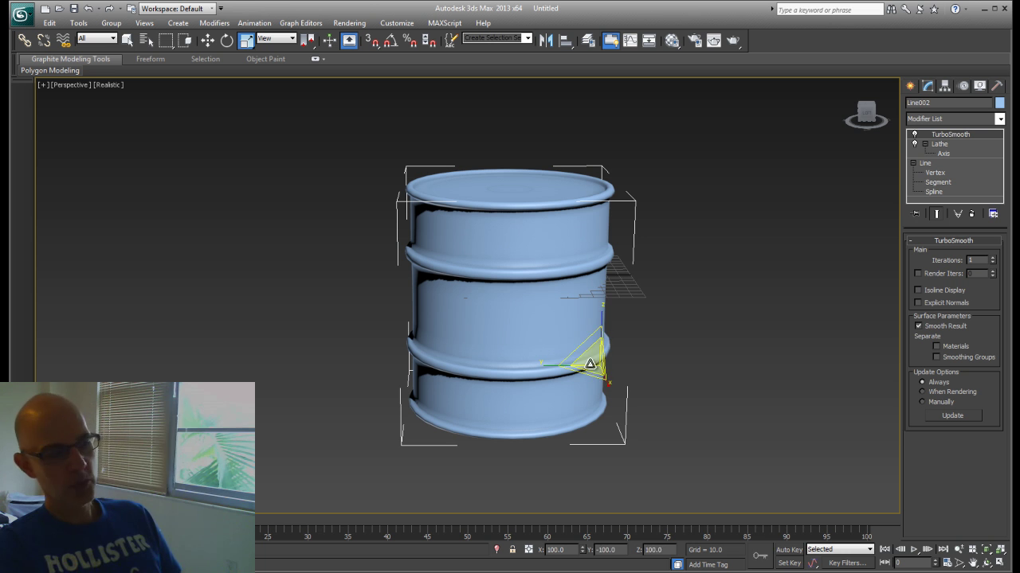
{"action": "left_click", "coordinate": [945, 86]}
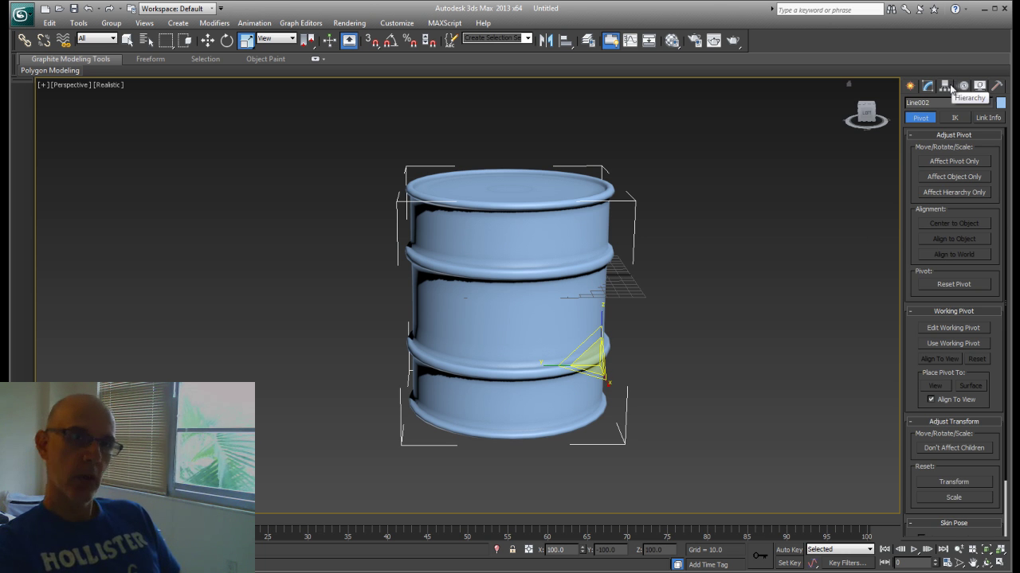
{"action": "left_click", "coordinate": [944, 162]}
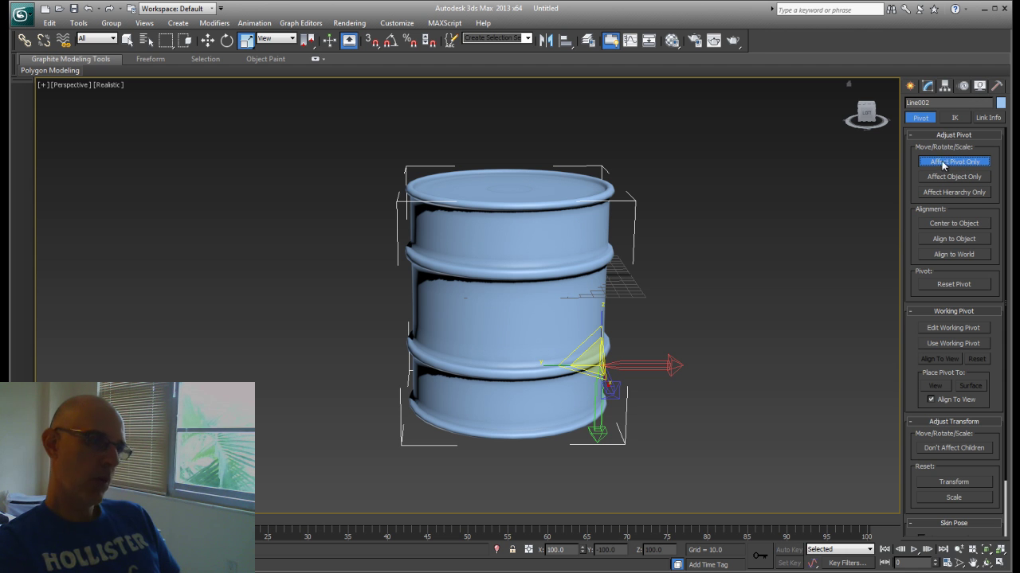
{"action": "left_click", "coordinate": [951, 226]}
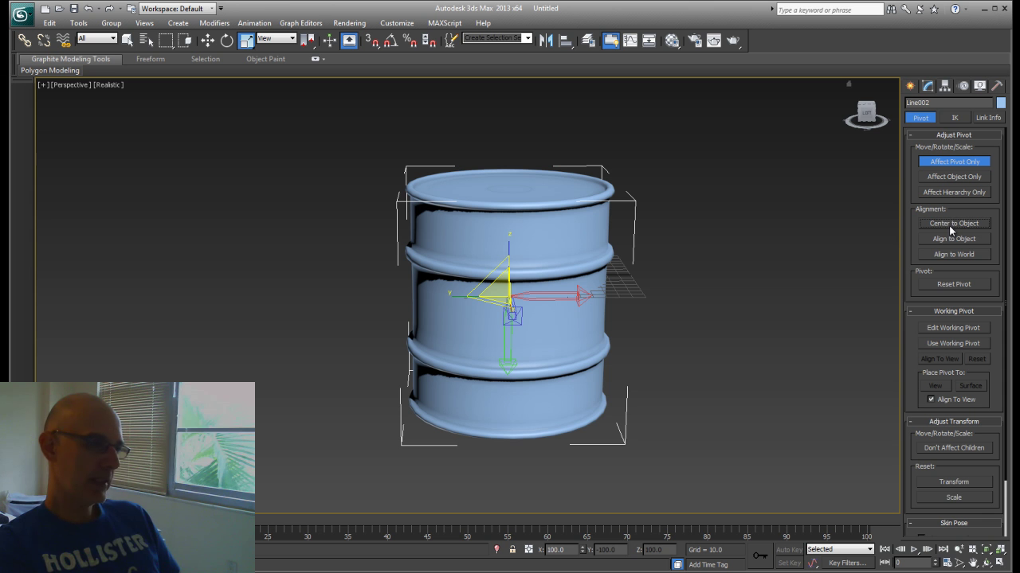
{"action": "left_click", "coordinate": [948, 238]}
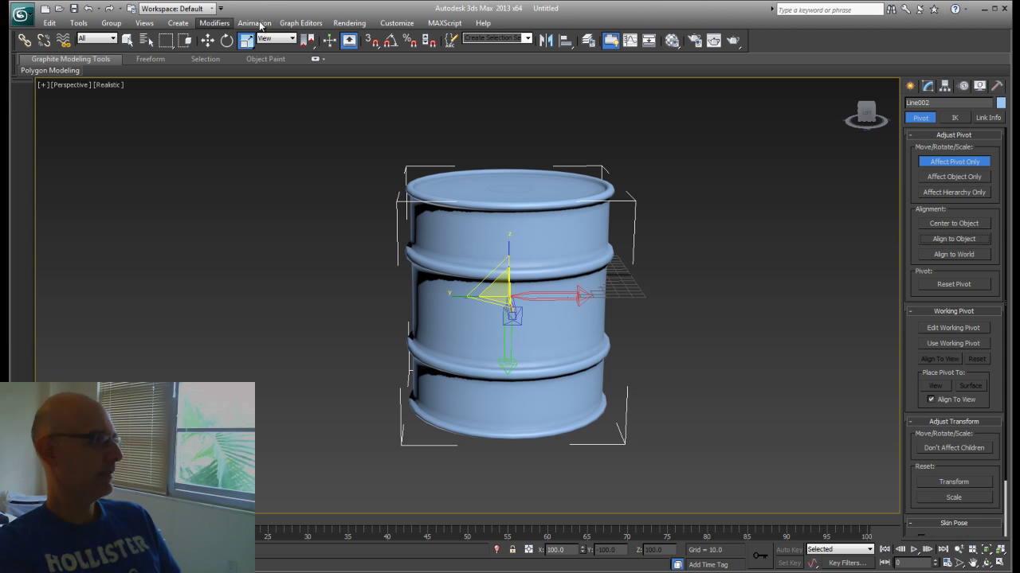
{"action": "left_click", "coordinate": [953, 163]}
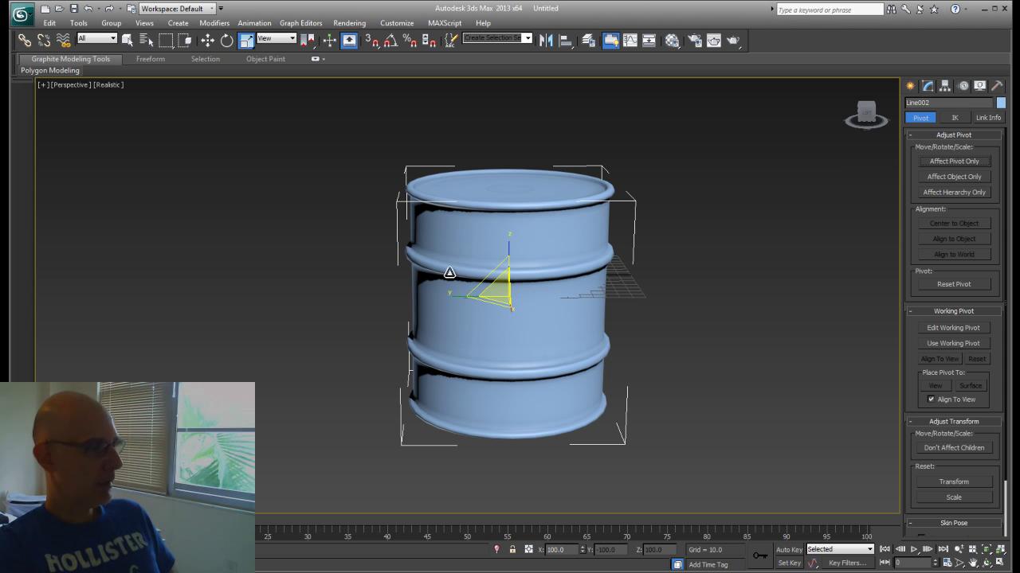
Step: Scale the barrel down uniformly to about 6 percent and move it off the grid's near-side edge
{"action": "scroll", "coordinate": [533, 239], "scroll_direction": "up", "scroll_amount": 3}
{"action": "scroll", "coordinate": [378, 337], "scroll_direction": "down", "scroll_amount": 8}
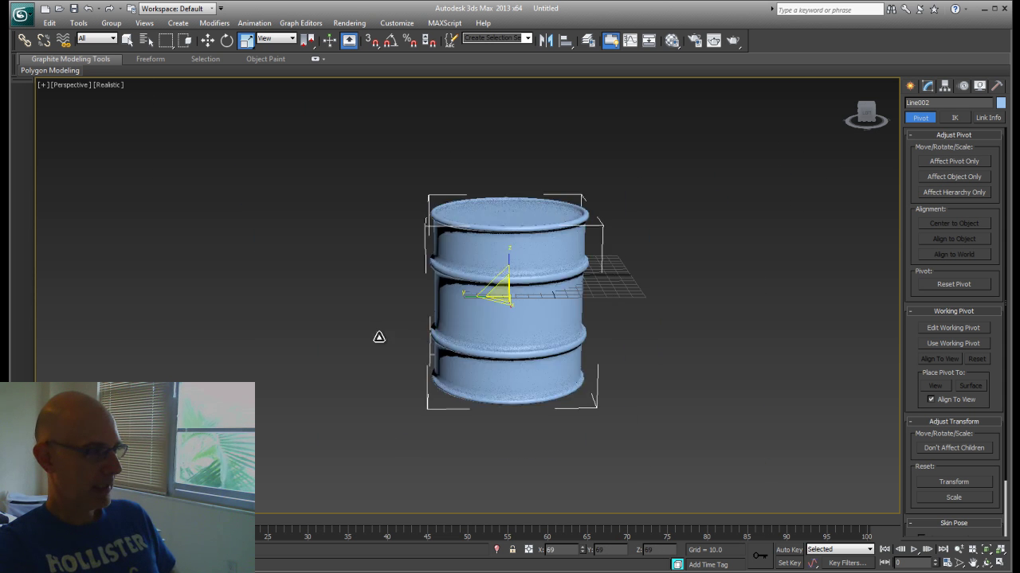
{"action": "left_click_drag", "start_coordinate": [504, 293], "coordinate": [505, 312]}
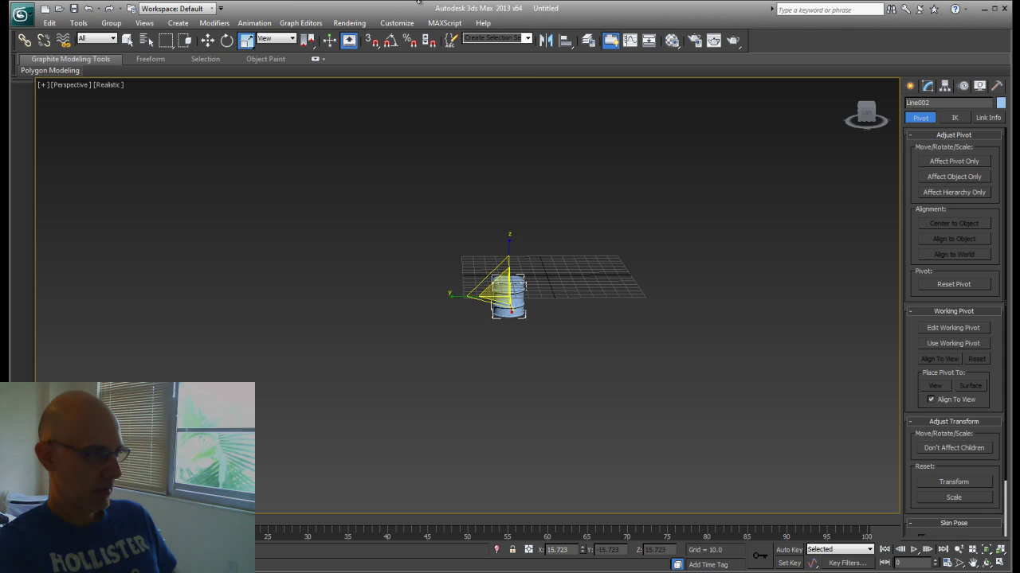
{"action": "scroll", "coordinate": [631, 288], "scroll_direction": "up", "scroll_amount": 5}
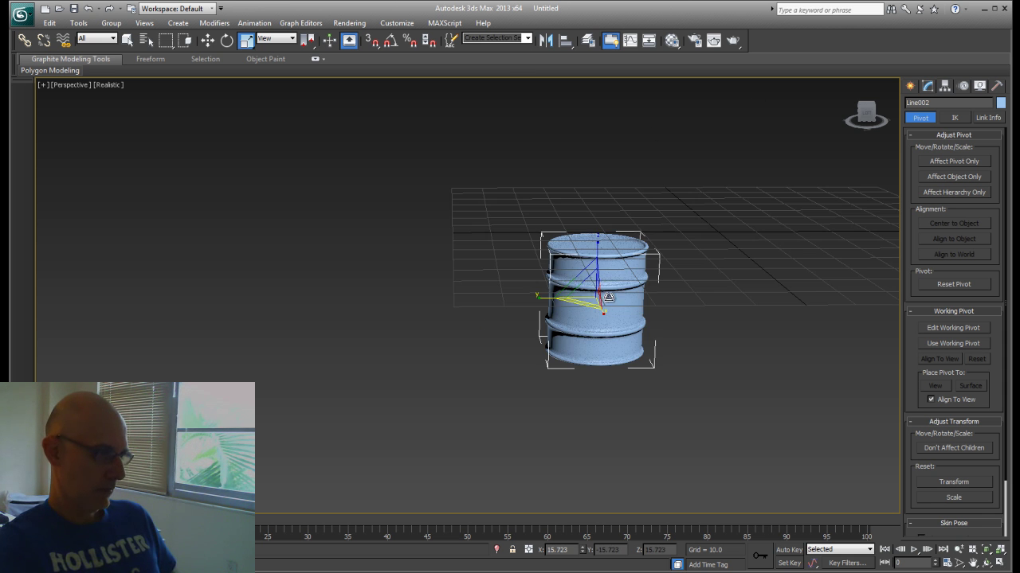
{"action": "scroll", "coordinate": [505, 348], "scroll_direction": "down", "scroll_amount": 5}
{"action": "middle_click_drag", "start_coordinate": [787, 207], "coordinate": [505, 262]}
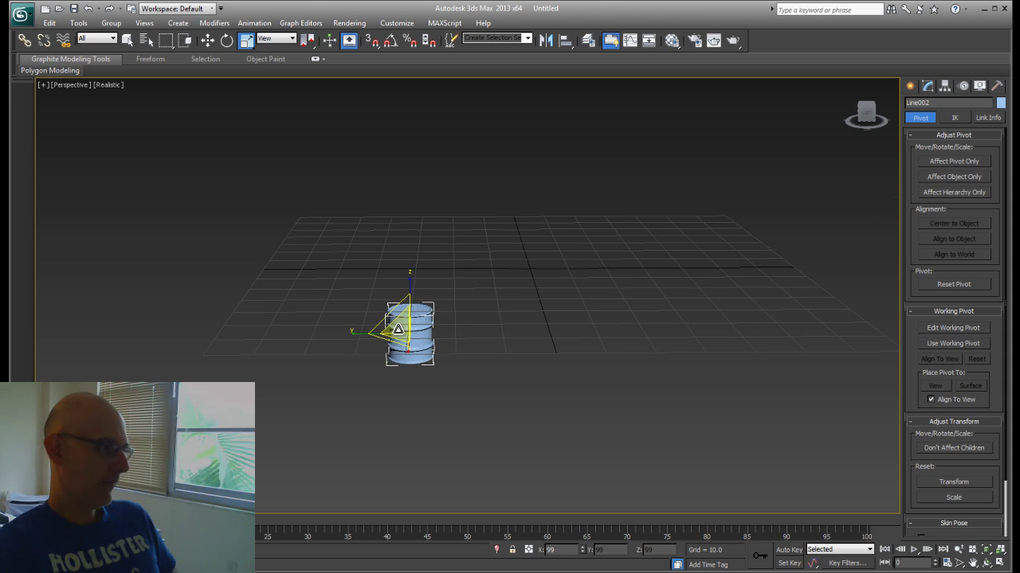
{"action": "left_click_drag", "start_coordinate": [387, 336], "coordinate": [611, 255]}
{"action": "middle_click_drag", "start_coordinate": [634, 303], "coordinate": [447, 344]}
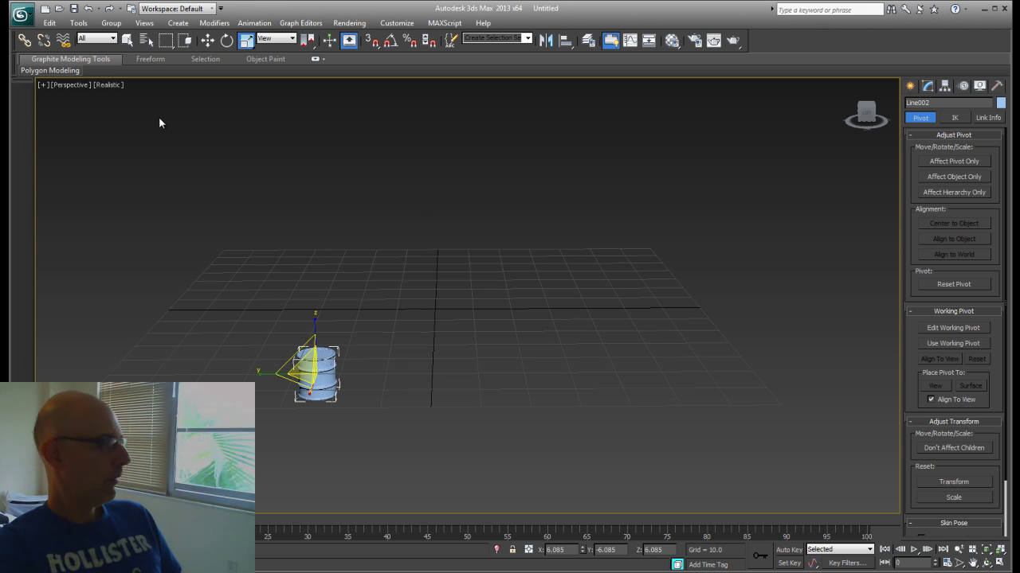
{"action": "left_click", "coordinate": [207, 41]}
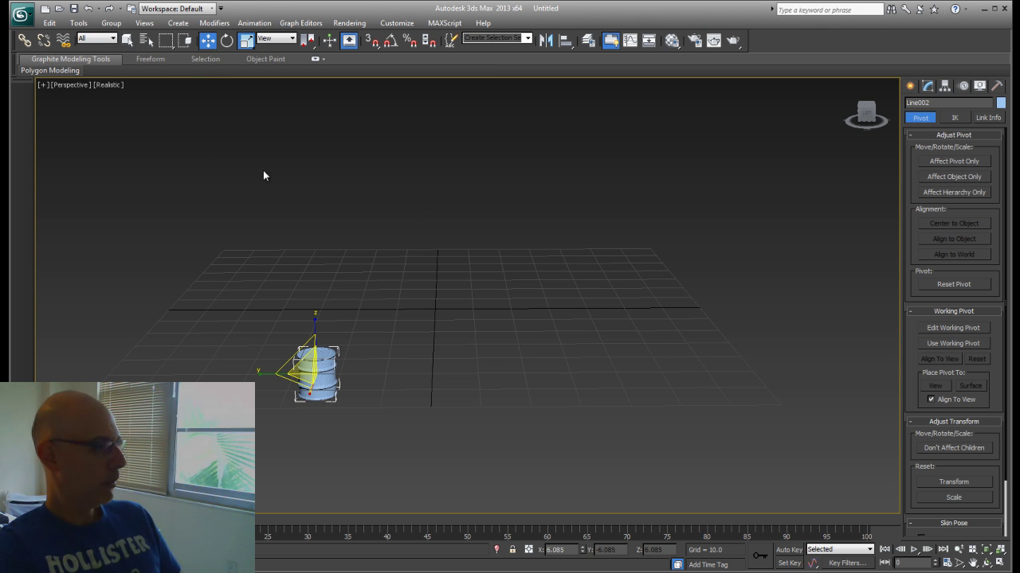
{"action": "left_click_drag", "start_coordinate": [322, 356], "coordinate": [295, 434]}
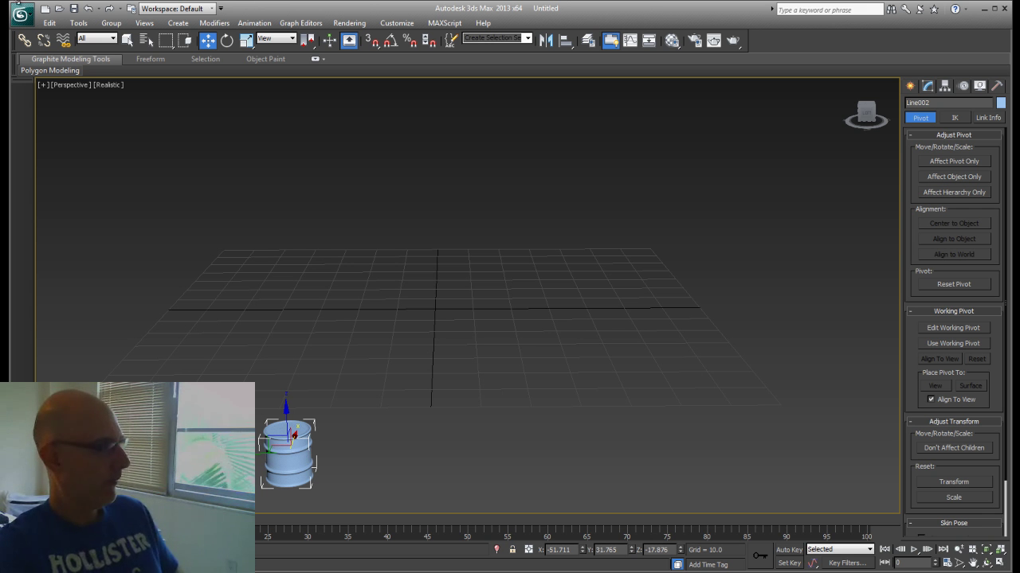
Step: Create a Plane primitive across the grid, 80 long and 80 wide, with 40 length segments and 40 width segments
{"action": "left_click", "coordinate": [912, 86]}
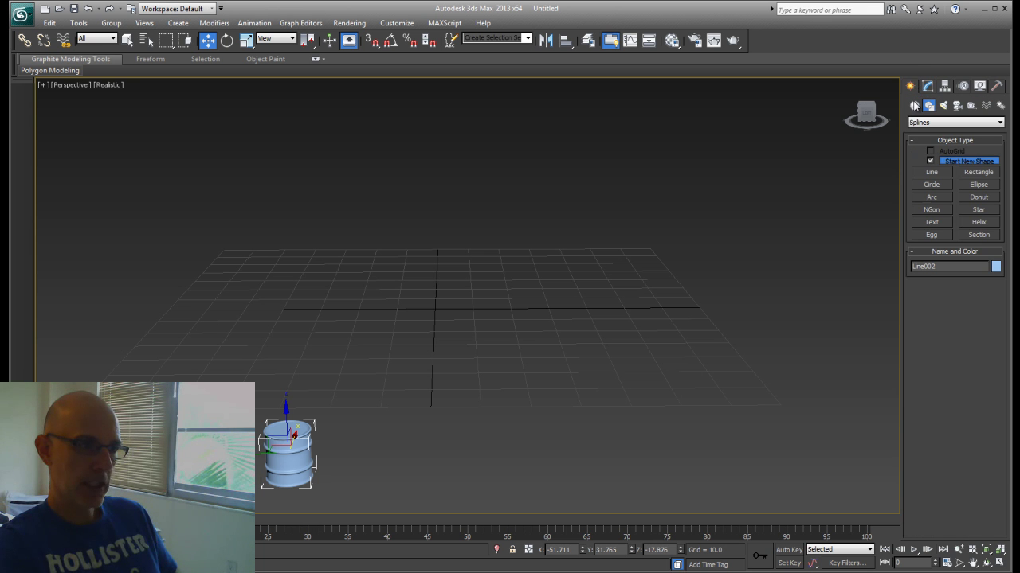
{"action": "left_click", "coordinate": [915, 107]}
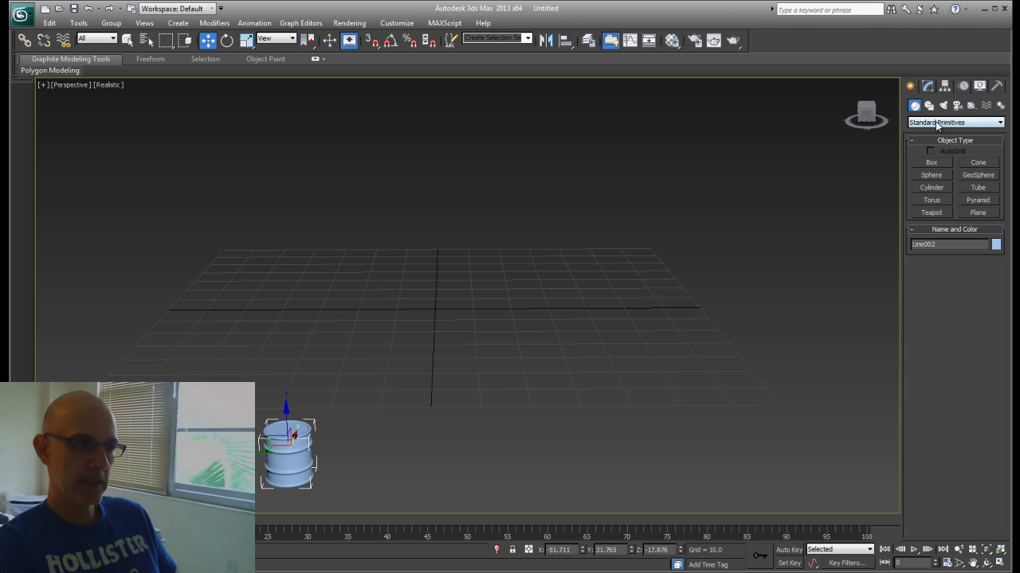
{"action": "left_click", "coordinate": [978, 213]}
{"action": "left_click_drag", "start_coordinate": [212, 243], "coordinate": [812, 413]}
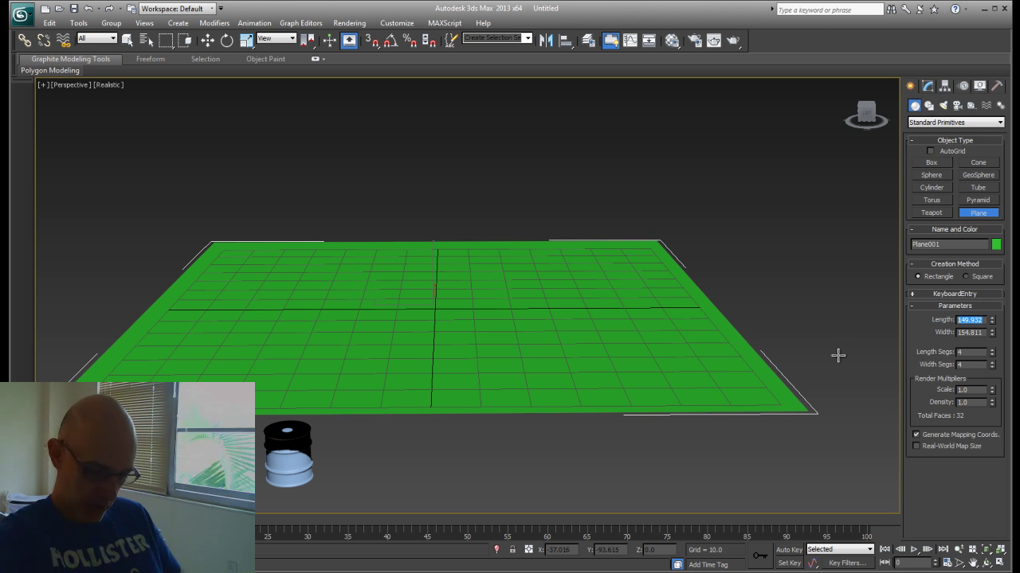
{"action": "type", "text": "80"}
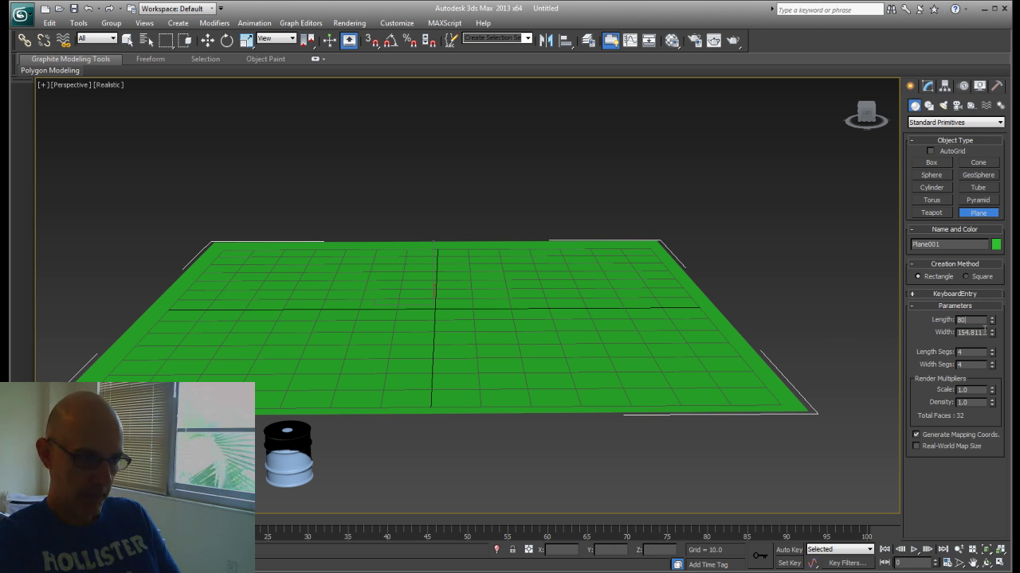
{"action": "key", "text": "Tab"}
{"action": "key", "text": "Return"}
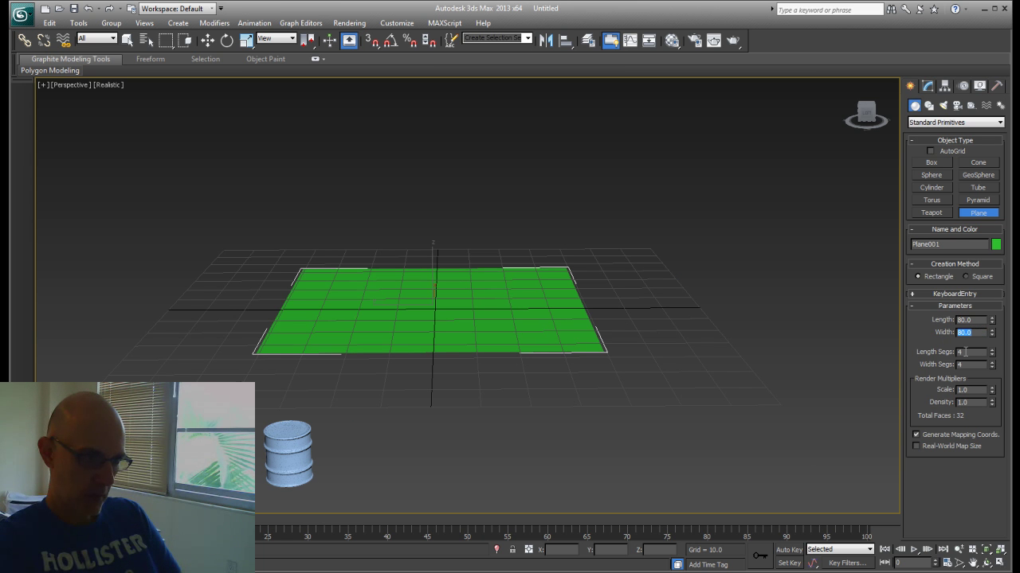
{"action": "type", "text": "40"}
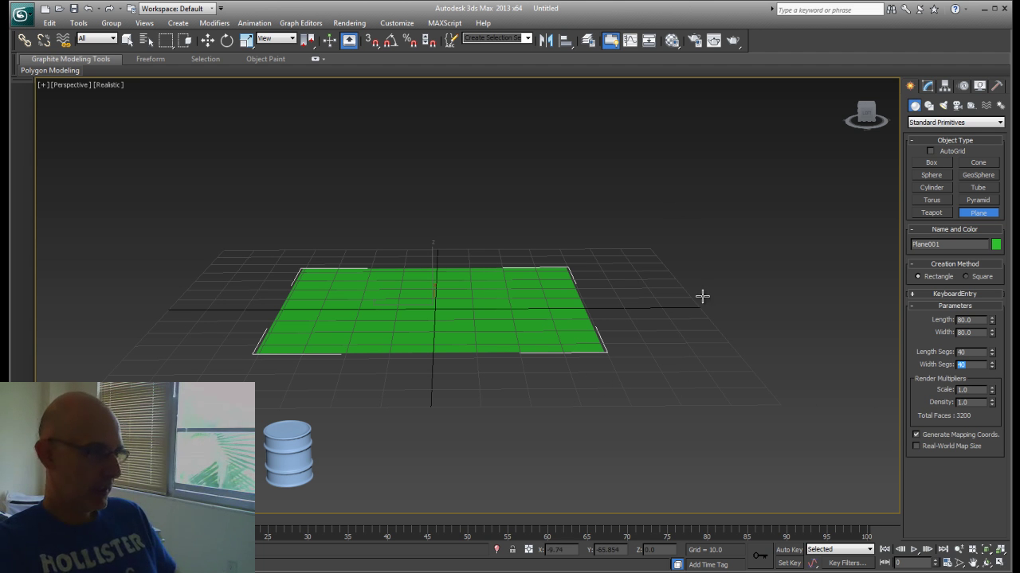
{"action": "left_click", "coordinate": [673, 202]}
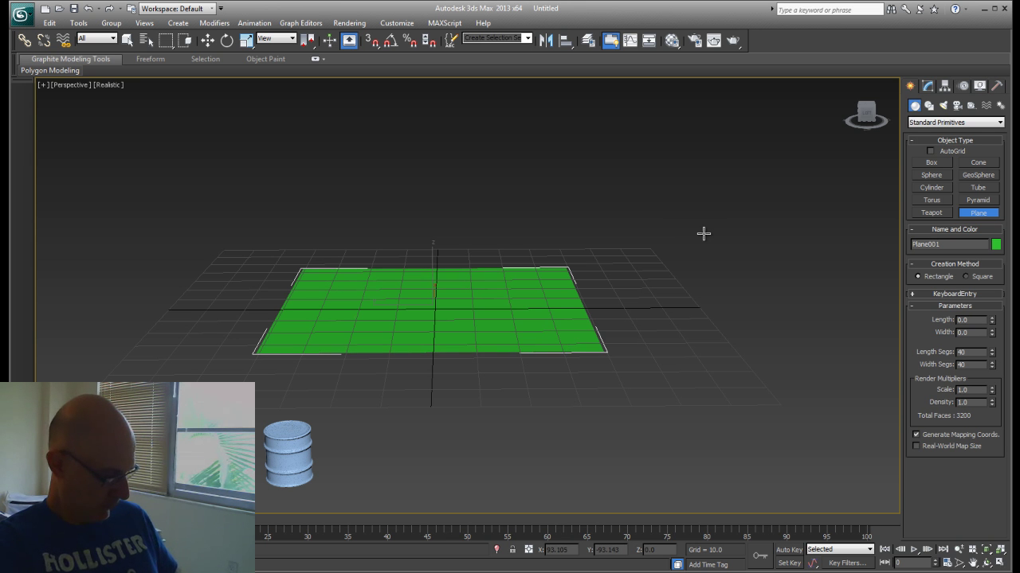
Step: Hide the home grid and display edged faces, with the segmented plane framed close up at an angle
{"action": "key", "text": "g"}
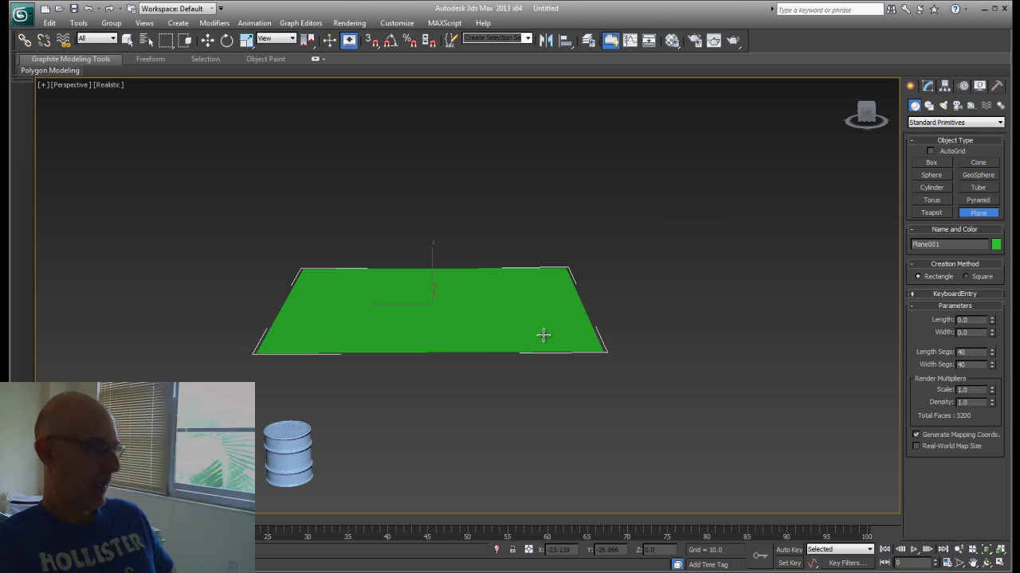
{"action": "key", "text": "F4"}
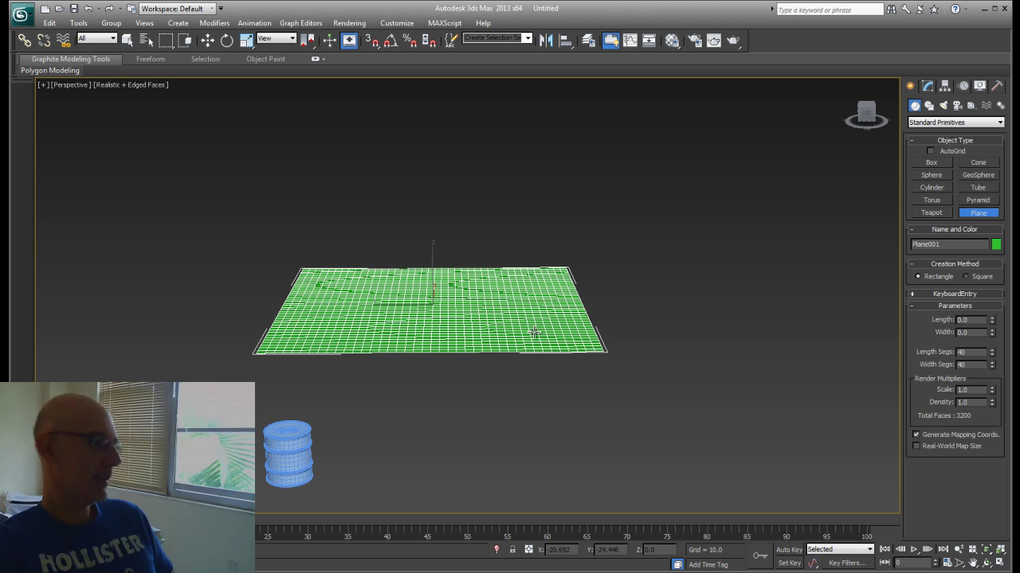
{"action": "middle_click_drag", "start_coordinate": [565, 334], "coordinate": [480, 381], "text": "alt"}
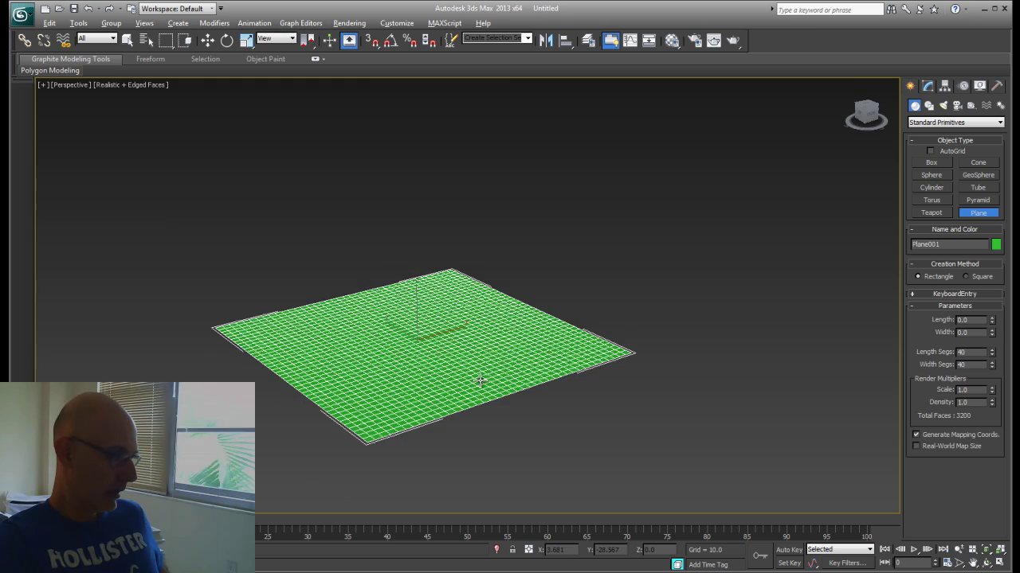
{"action": "middle_click_drag", "start_coordinate": [553, 368], "coordinate": [599, 263]}
{"action": "scroll", "coordinate": [597, 362], "scroll_direction": "up", "scroll_amount": 3}
{"action": "middle_click_drag", "start_coordinate": [717, 290], "coordinate": [642, 298]}
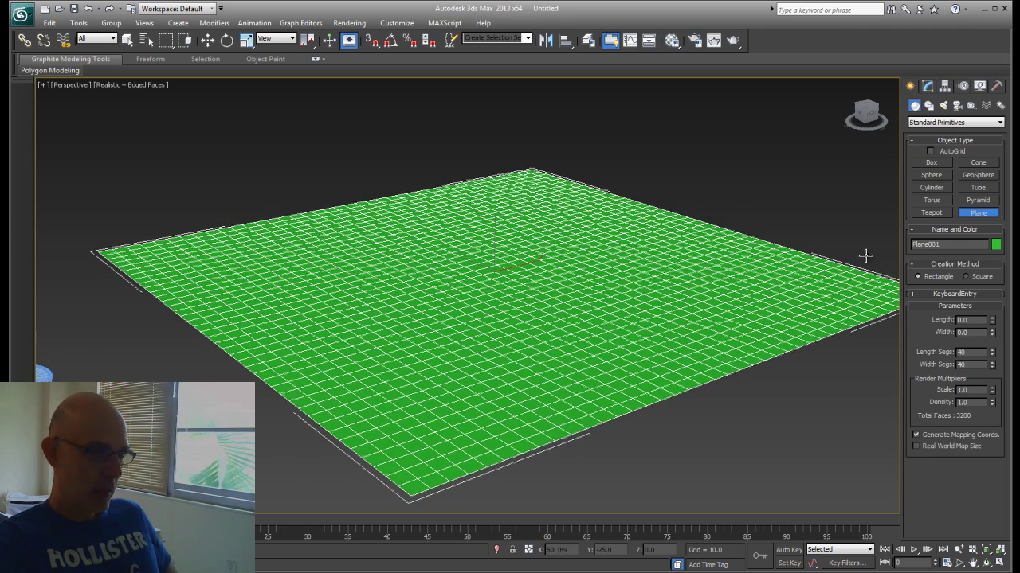
Step: Change the plane's object color to teal and leave plane creation with the Move tool active
{"action": "left_click", "coordinate": [994, 246]}
{"action": "left_click", "coordinate": [531, 295]}
{"action": "left_click", "coordinate": [570, 365]}
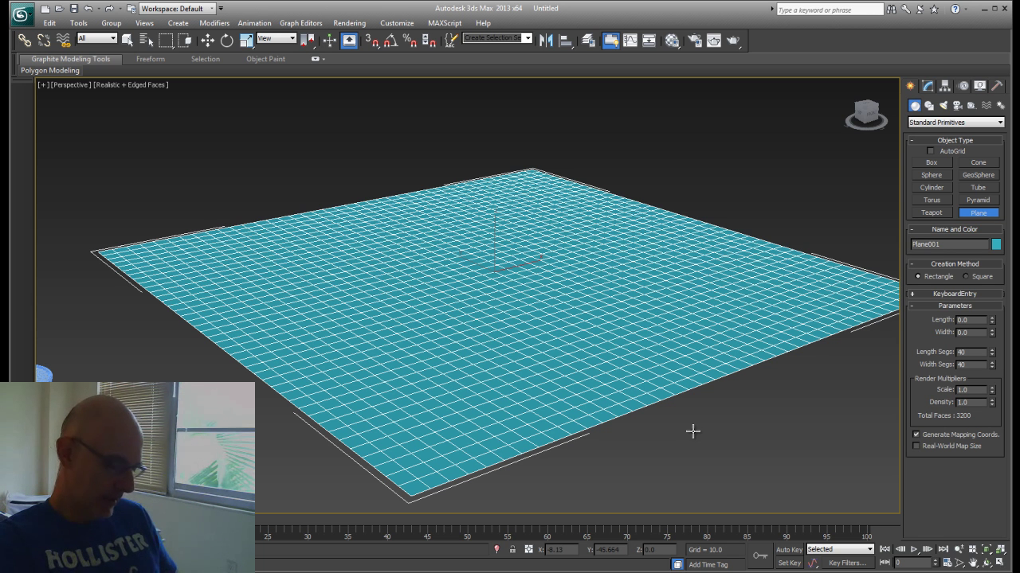
{"action": "key", "text": "w"}
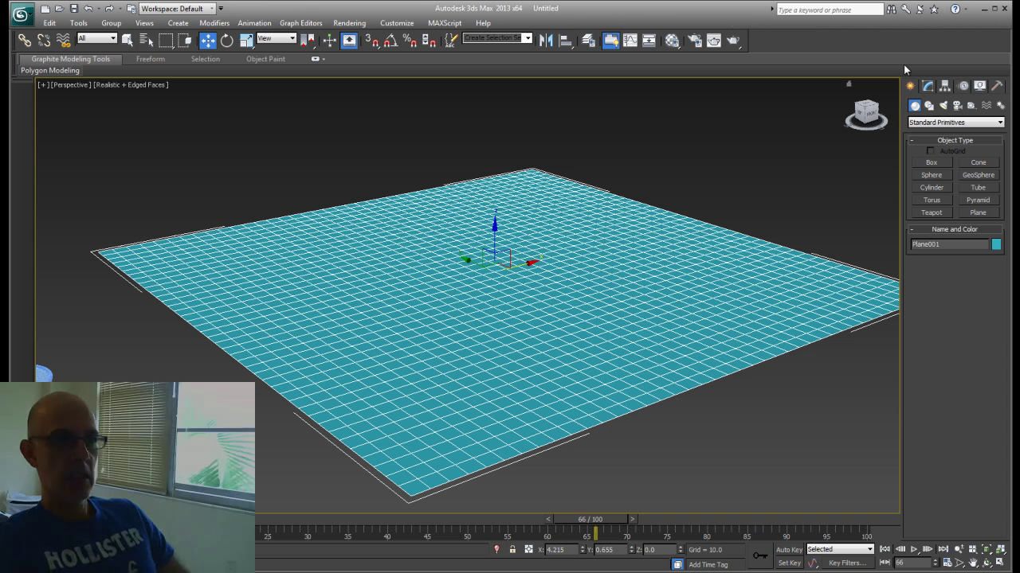
Step: Add a Wave modifier to the teal plane
{"action": "left_click", "coordinate": [928, 87]}
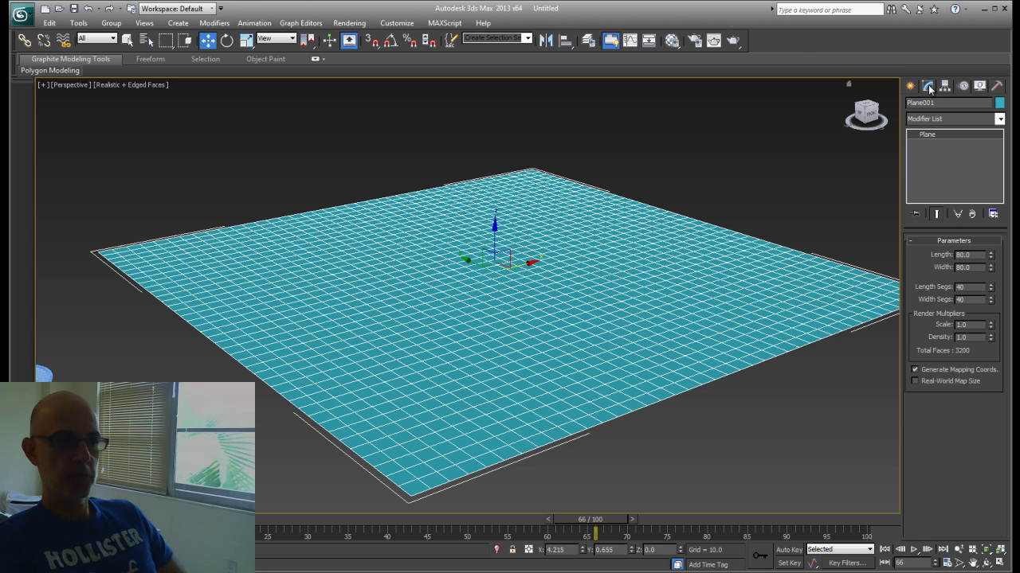
{"action": "left_click", "coordinate": [999, 119]}
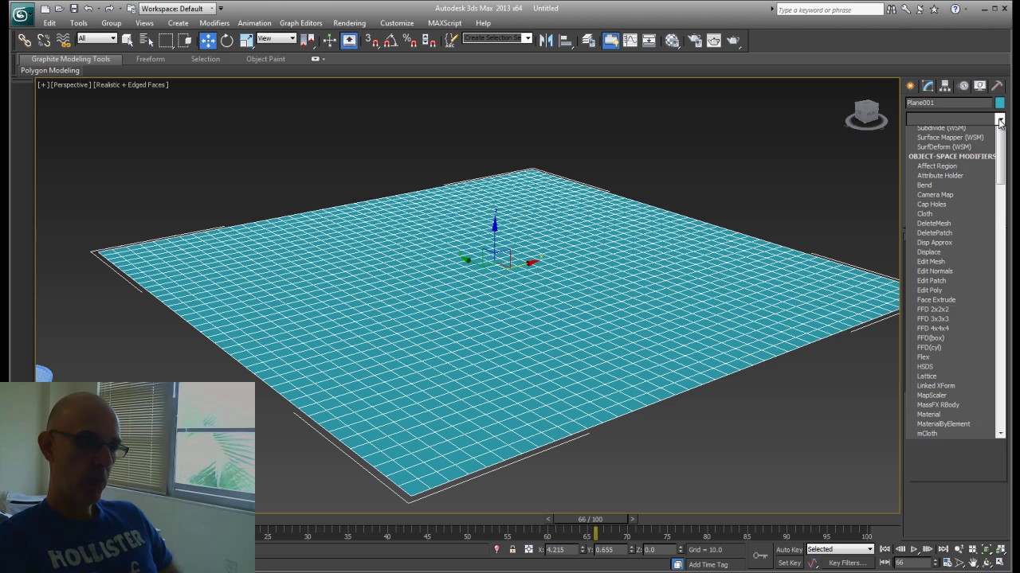
{"action": "left_click", "coordinate": [1008, 167]}
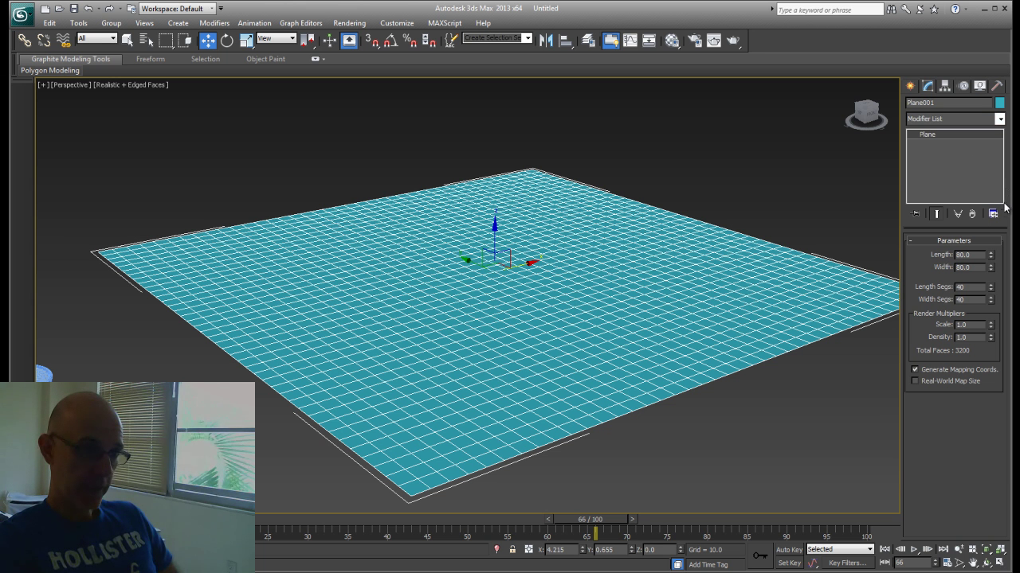
{"action": "left_click", "coordinate": [997, 119]}
{"action": "left_click_drag", "start_coordinate": [1000, 189], "coordinate": [1000, 450]}
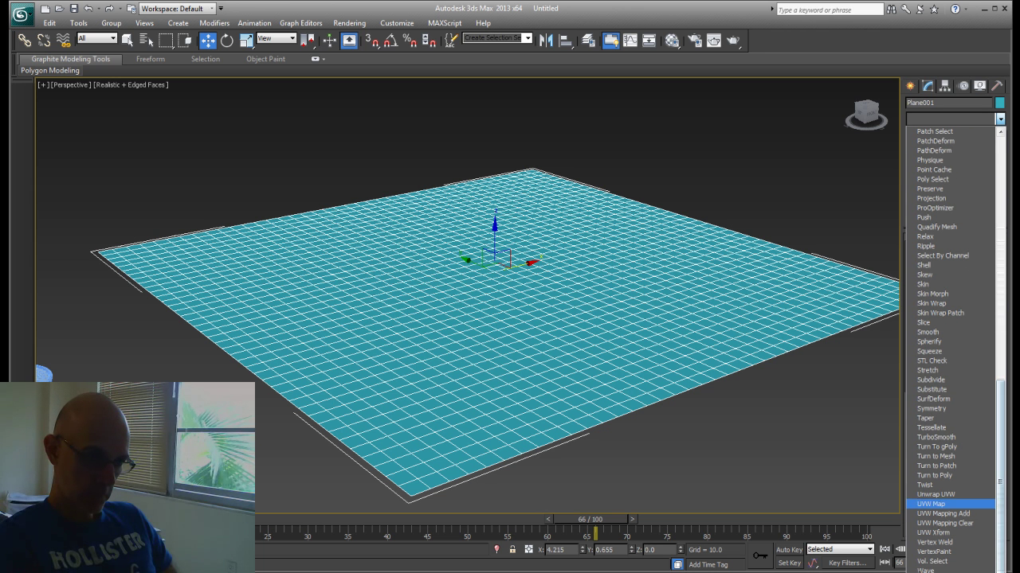
{"action": "left_click", "coordinate": [926, 570]}
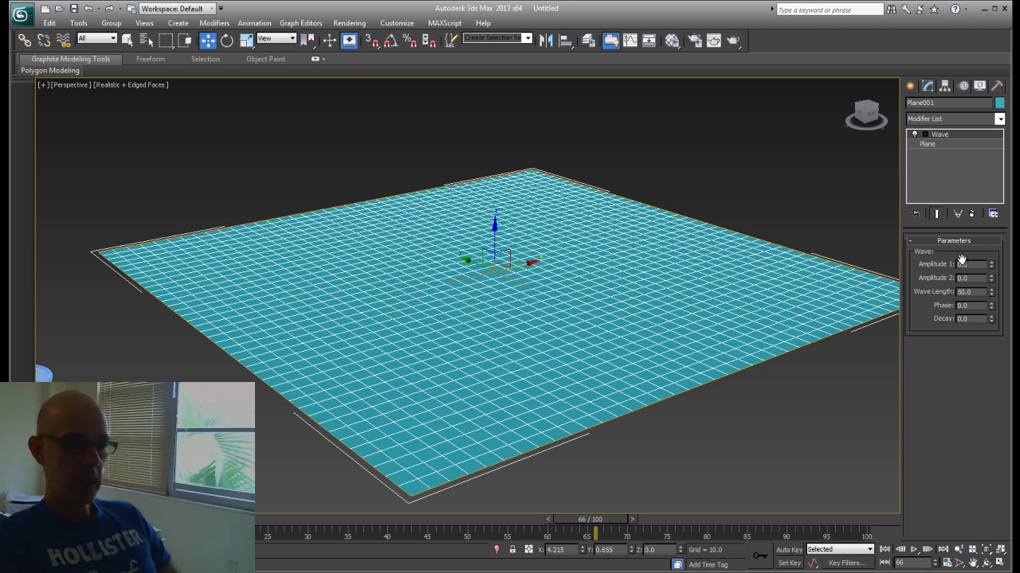
Step: Set the Wave modifier's Amplitude 1 and Amplitude 2 to 0.5 and its Wave Length to 20
{"action": "left_click_drag", "start_coordinate": [968, 264], "coordinate": [945, 266]}
{"action": "type", "text": "."}
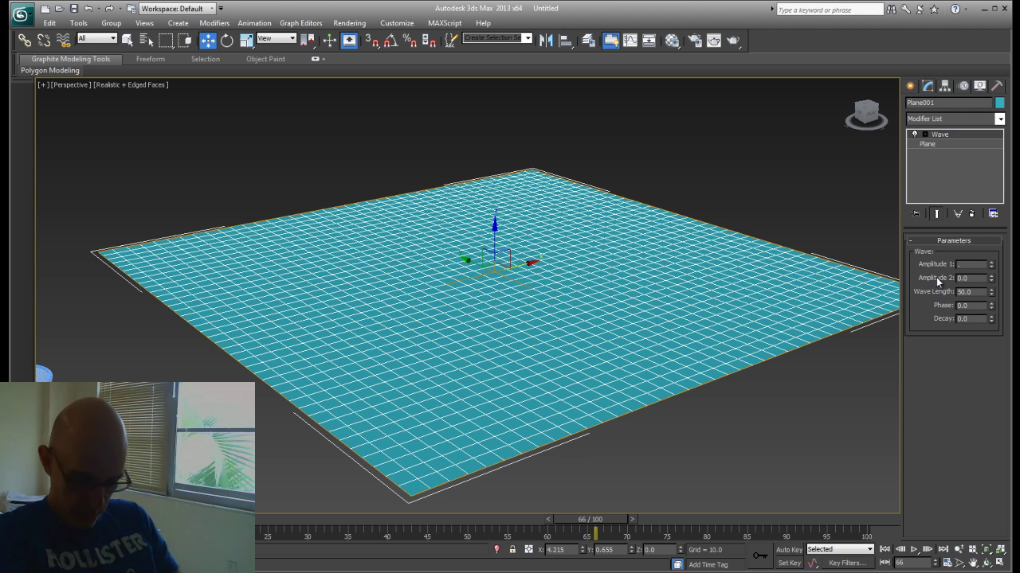
{"action": "type", "text": "5"}
{"action": "key", "text": "Tab"}
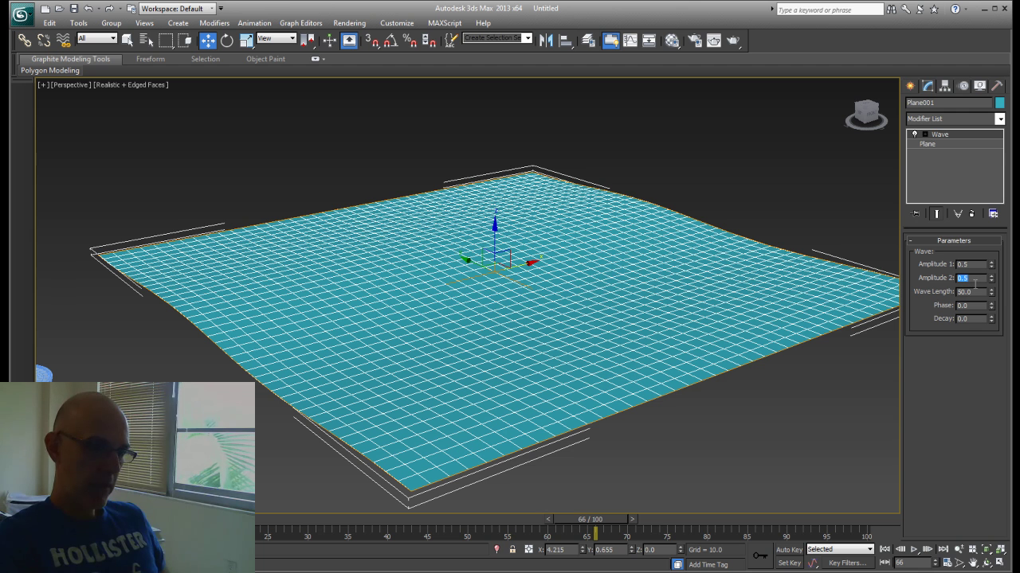
{"action": "key", "text": "Tab"}
{"action": "type", "text": "20"}
{"action": "key", "text": "Return"}
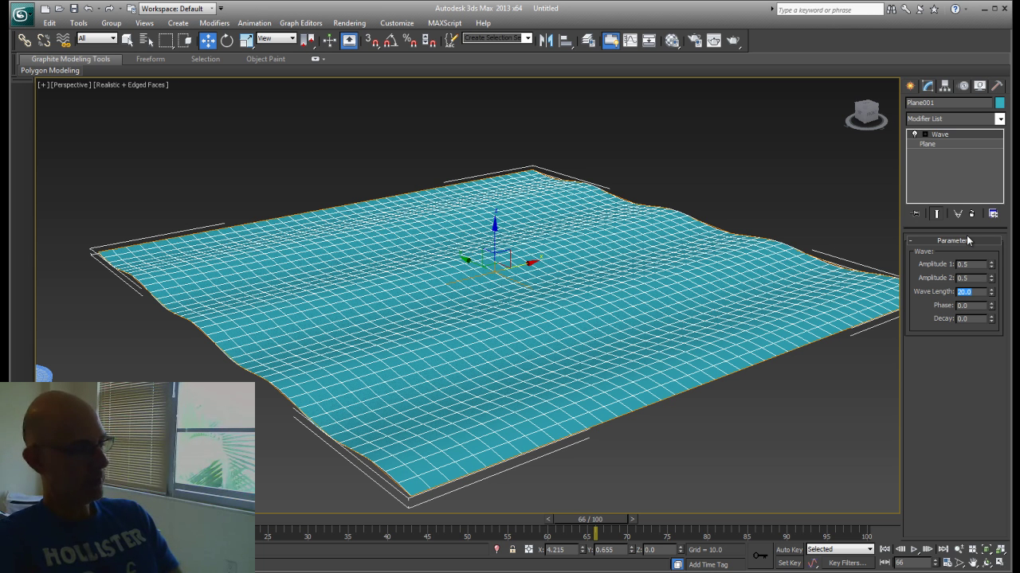
Step: Raise both Wave amplitudes to 0.7
{"action": "left_click", "coordinate": [977, 265]}
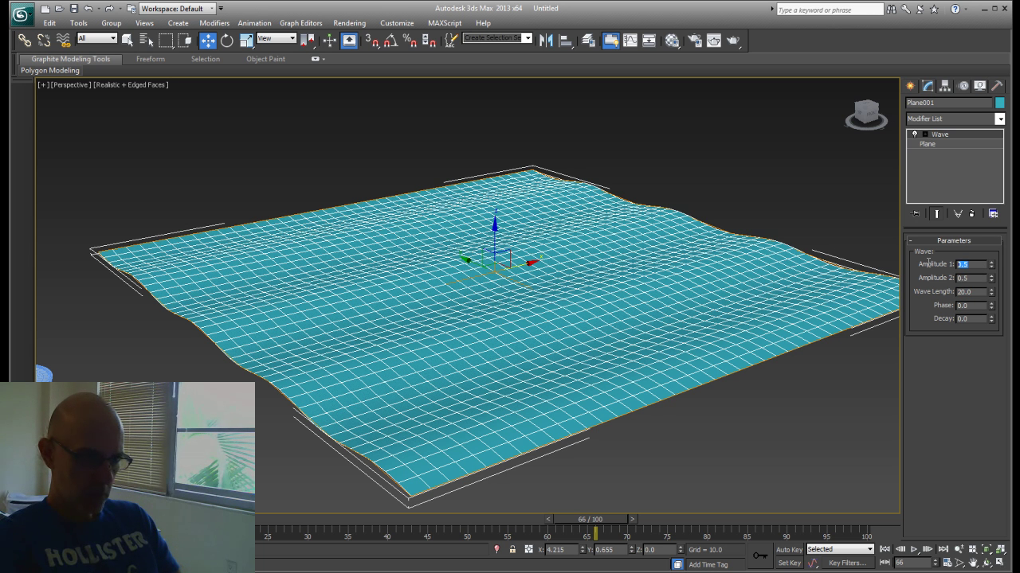
{"action": "type", "text": "7"}
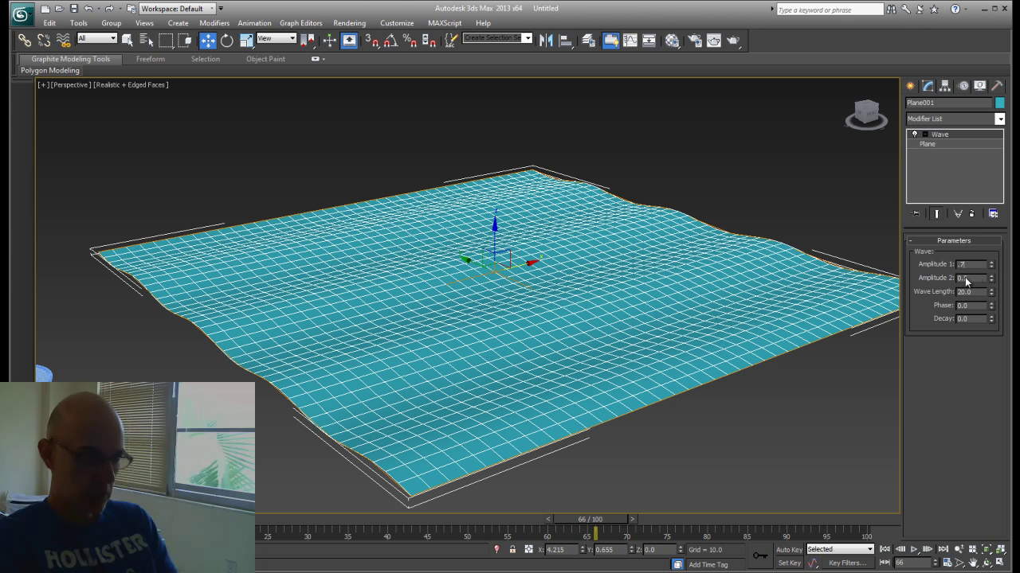
{"action": "left_click", "coordinate": [969, 280]}
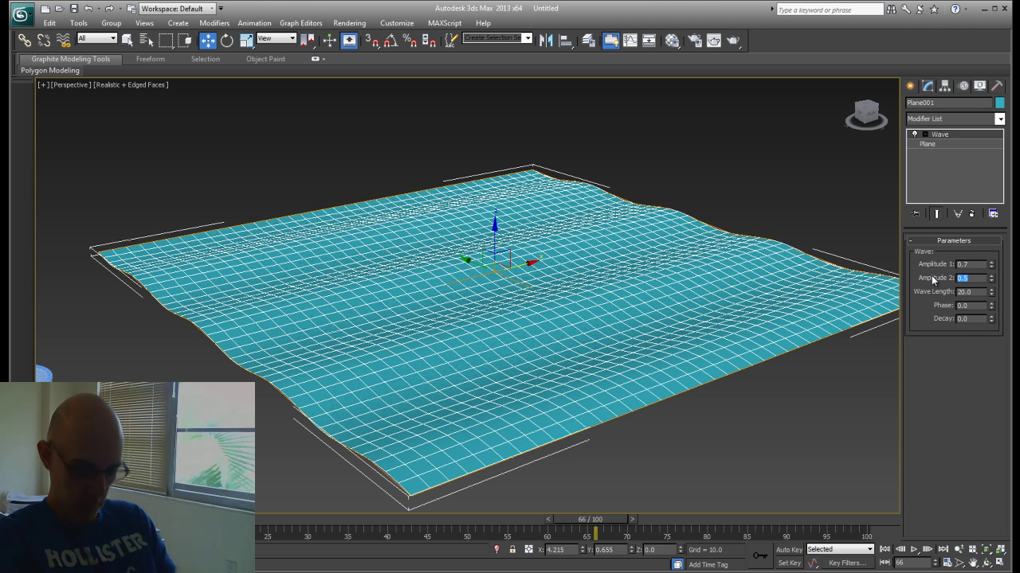
{"action": "type", "text": ".7"}
{"action": "key", "text": "Return"}
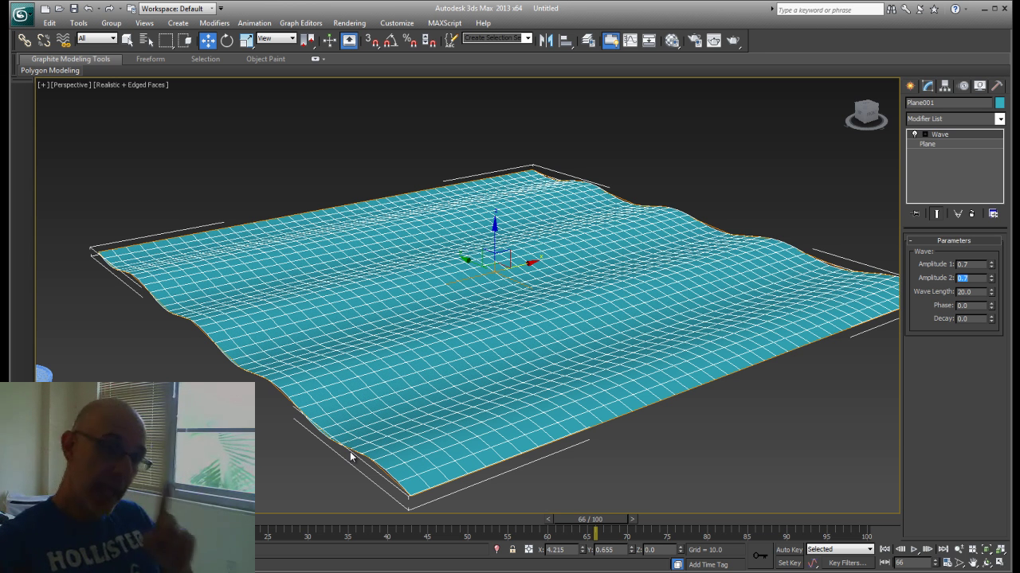
Step: Rewind the timeline to frame 0 and turn on Auto Key
{"action": "mouse_move", "coordinate": [576, 516]}
{"action": "left_mouse_down"}
{"action": "mouse_move", "coordinate": [275, 519]}
{"action": "mouse_move", "coordinate": [417, 530]}
{"action": "mouse_move", "coordinate": [677, 521]}
{"action": "mouse_move", "coordinate": [316, 511]}
{"action": "mouse_move", "coordinate": [260, 519]}
{"action": "left_mouse_up"}
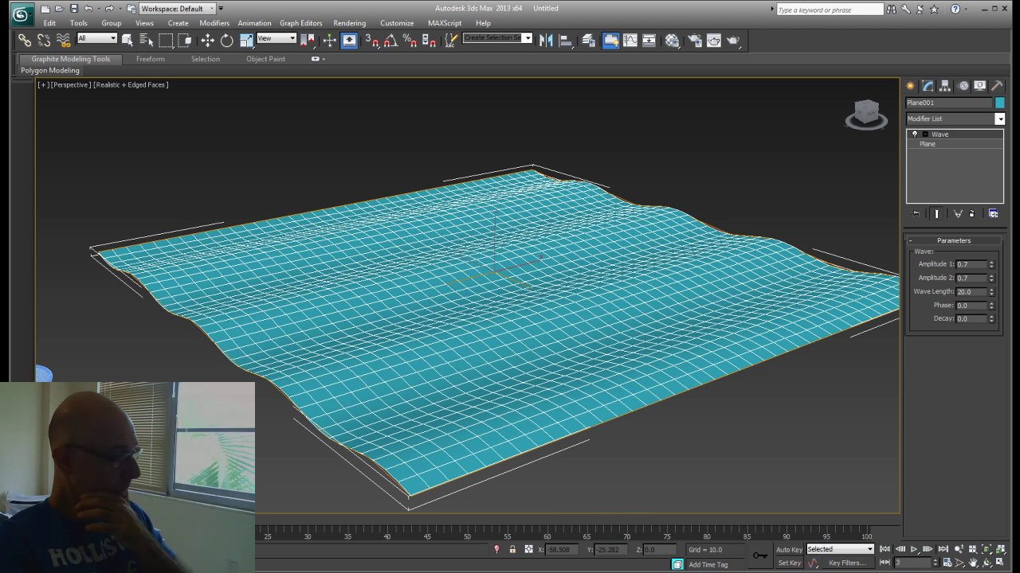
{"action": "key", "text": "w"}
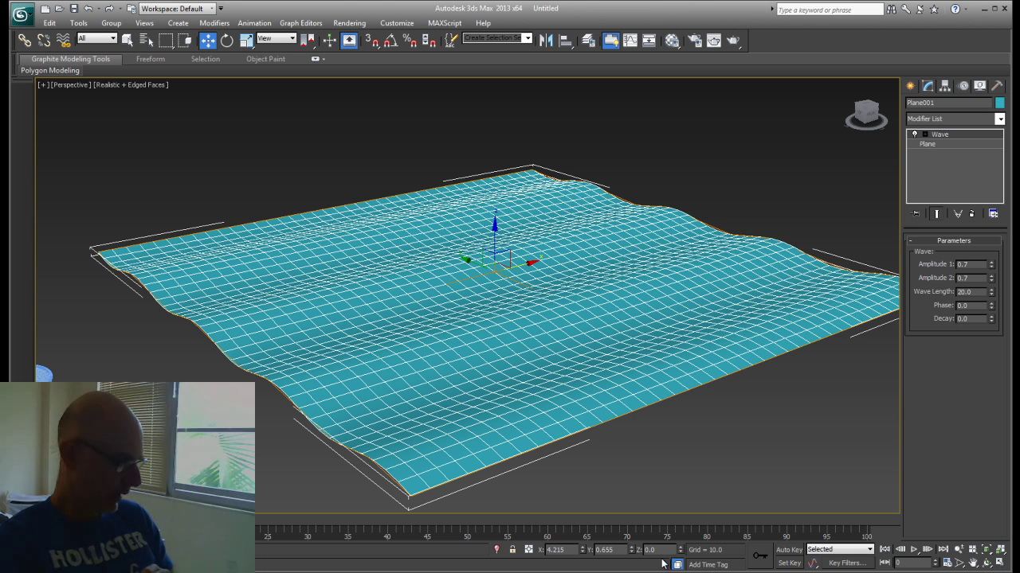
{"action": "left_click", "coordinate": [785, 552]}
{"action": "left_click", "coordinate": [761, 557]}
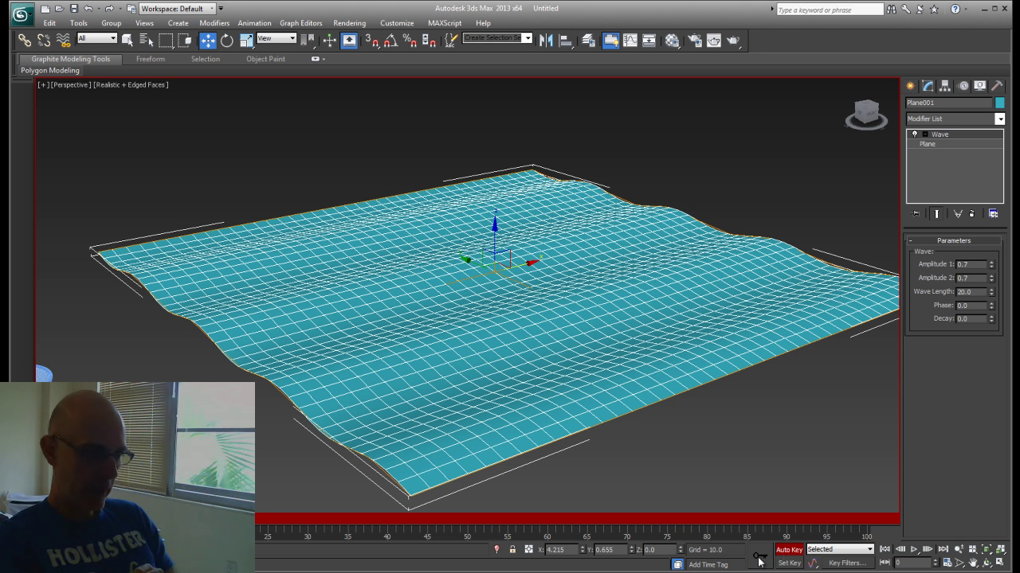
Step: Extend the animation length to 200 frames in the time configuration
{"action": "left_click_drag", "start_coordinate": [69, 519], "coordinate": [460, 515]}
{"action": "left_click_drag", "start_coordinate": [536, 520], "coordinate": [886, 534]}
{"action": "key", "text": "w"}
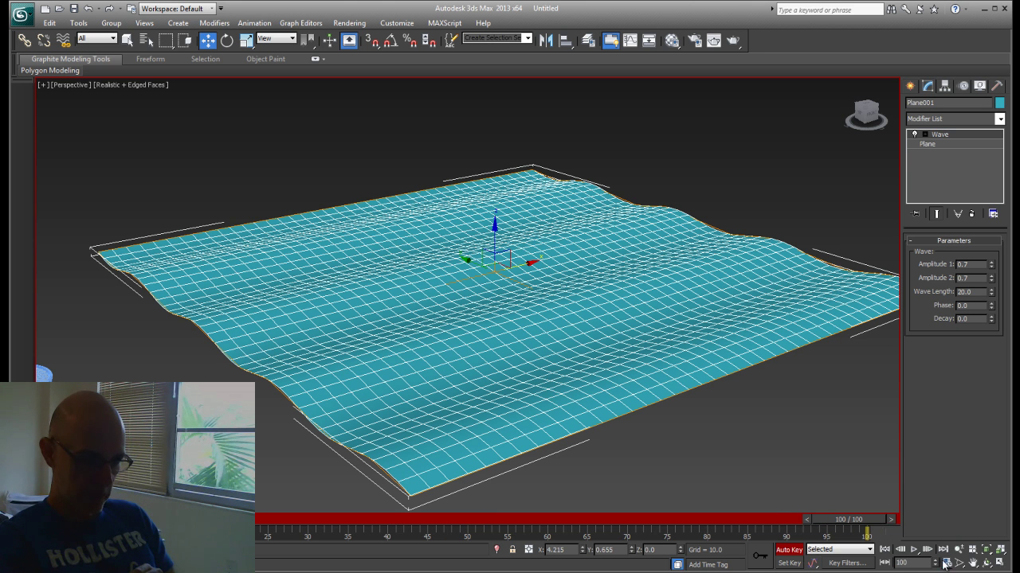
{"action": "left_click", "coordinate": [947, 563]}
{"action": "double_click", "coordinate": [564, 297]}
{"action": "type", "text": "200"}
{"action": "key", "text": "Return"}
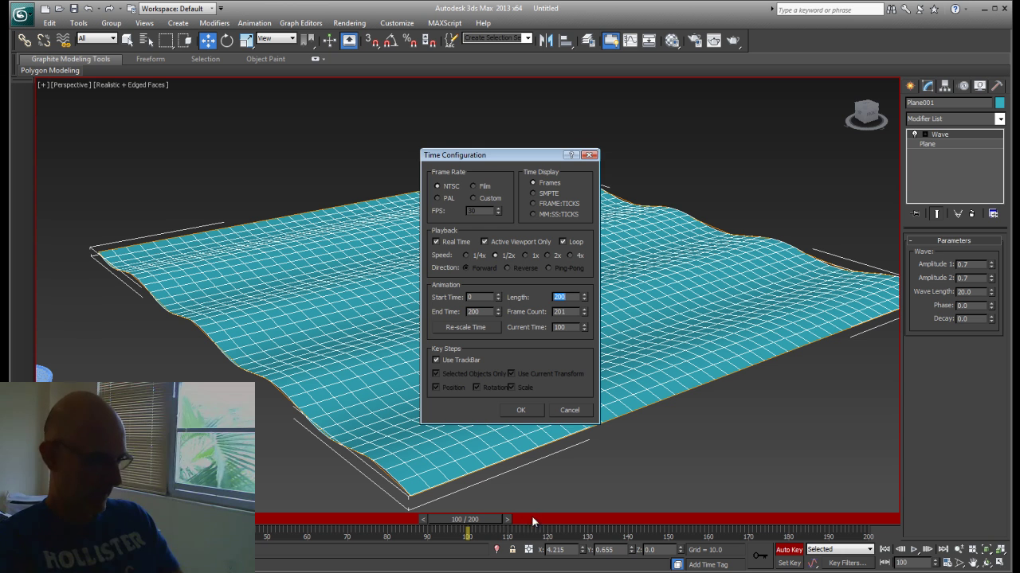
{"action": "left_click", "coordinate": [539, 409]}
Step: Keyframe the Wave modifier's Phase at 10 on frame 200 and turn Auto Key off
{"action": "left_click_drag", "start_coordinate": [480, 524], "coordinate": [904, 514]}
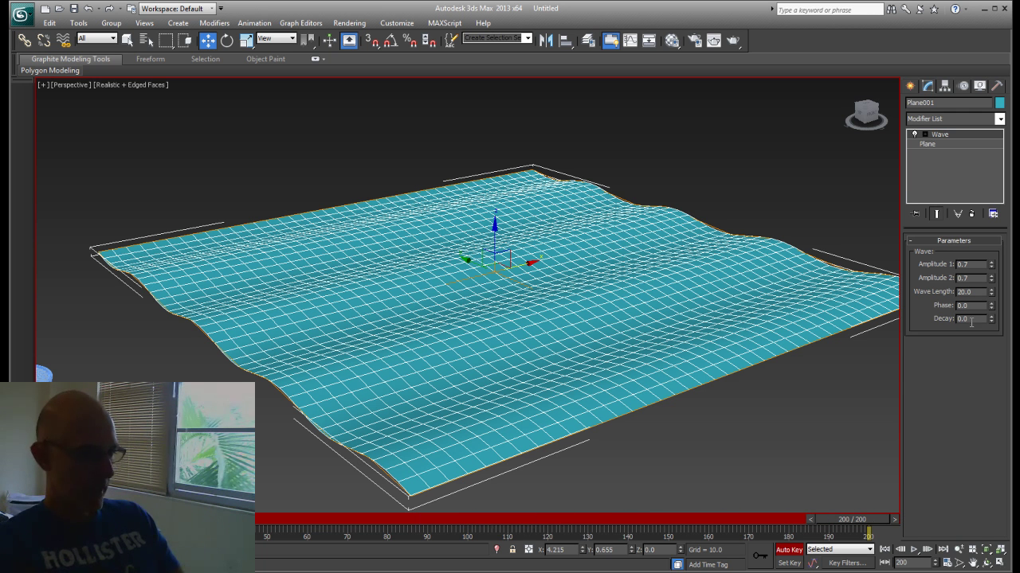
{"action": "key", "text": "Tab"}
{"action": "type", "text": "10"}
{"action": "key", "text": "Return"}
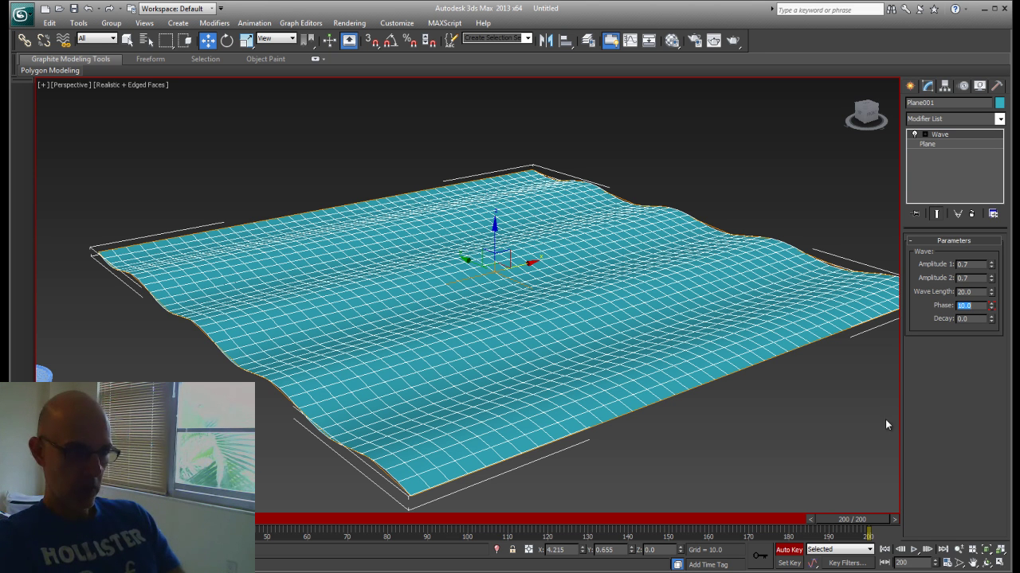
{"action": "left_click", "coordinate": [790, 550]}
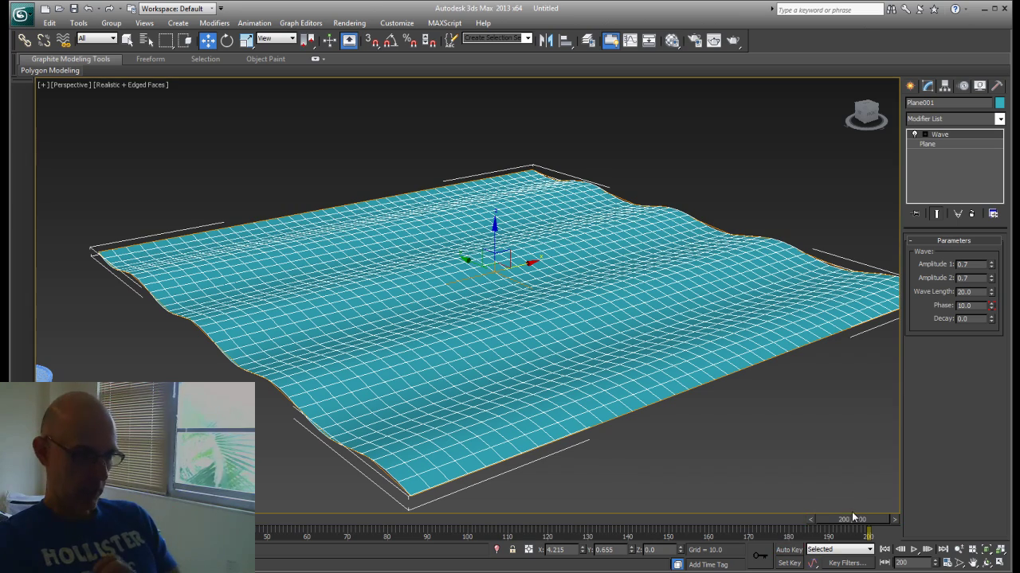
Step: Scrub back through the timeline and play the wave animation to preview its motion, stopping playback at the end
{"action": "left_click_drag", "start_coordinate": [851, 519], "coordinate": [124, 522]}
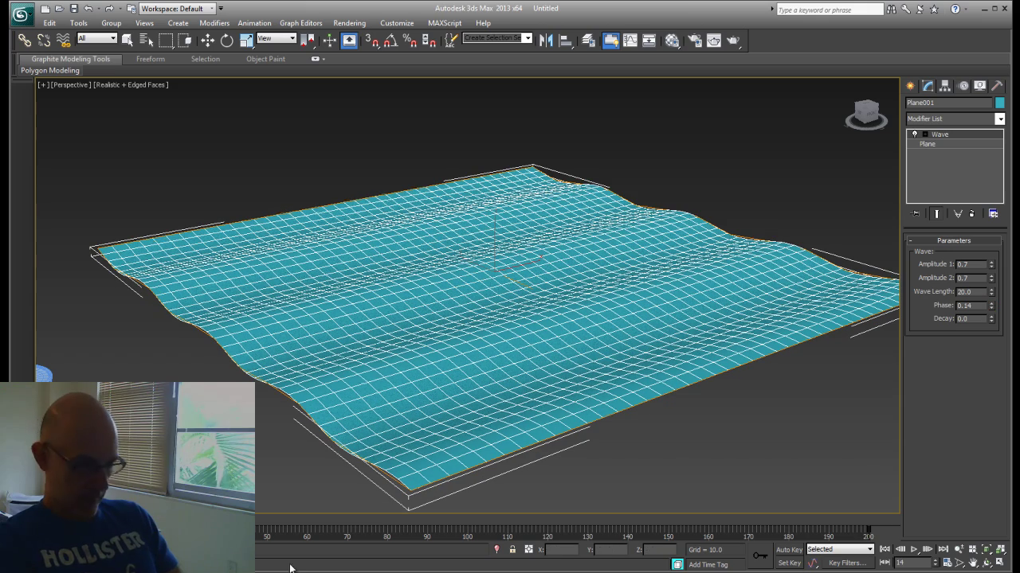
{"action": "left_click", "coordinate": [914, 550]}
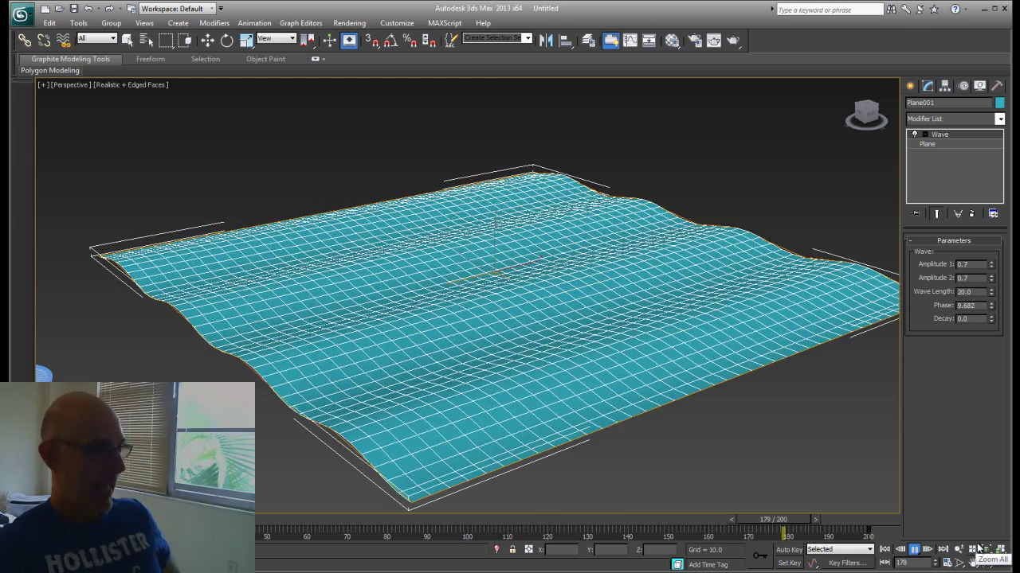
{"action": "left_click", "coordinate": [913, 553]}
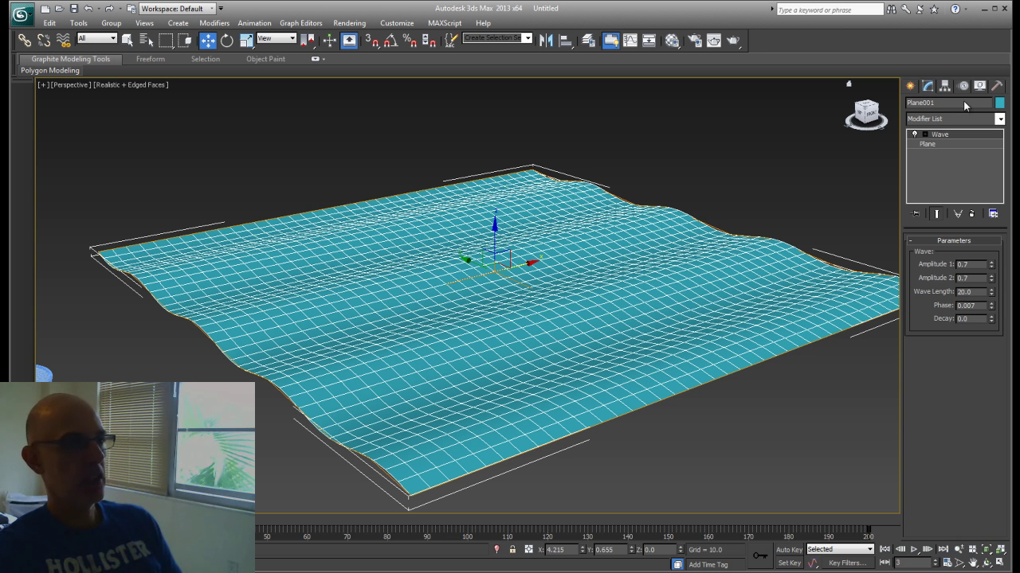
Step: Add a Noise modifier above the Wave modifier, with Fractal enabled and Scale set to 60
{"action": "left_click", "coordinate": [1000, 119]}
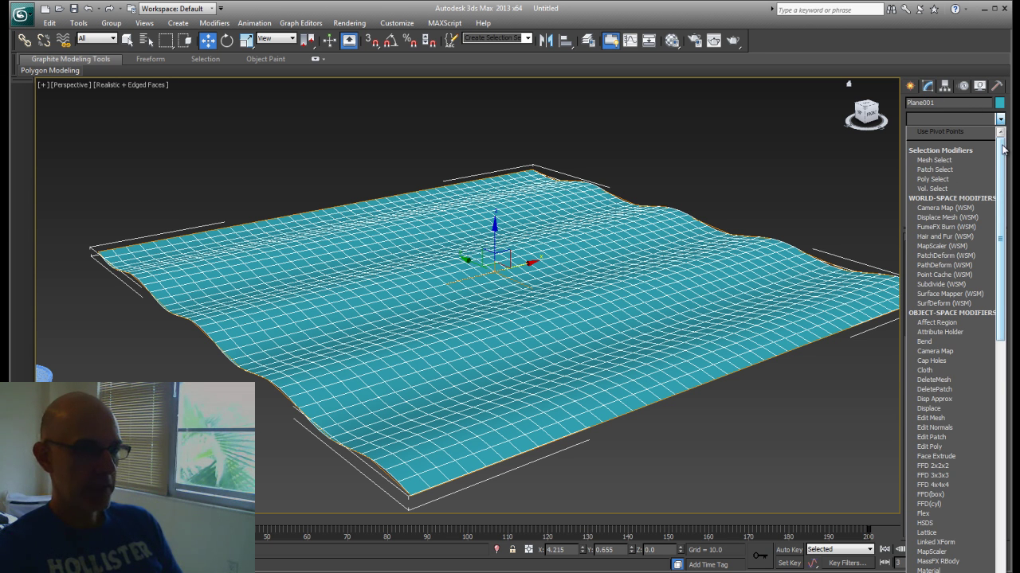
{"action": "scroll", "coordinate": [979, 239], "scroll_direction": "down", "scroll_amount": 8}
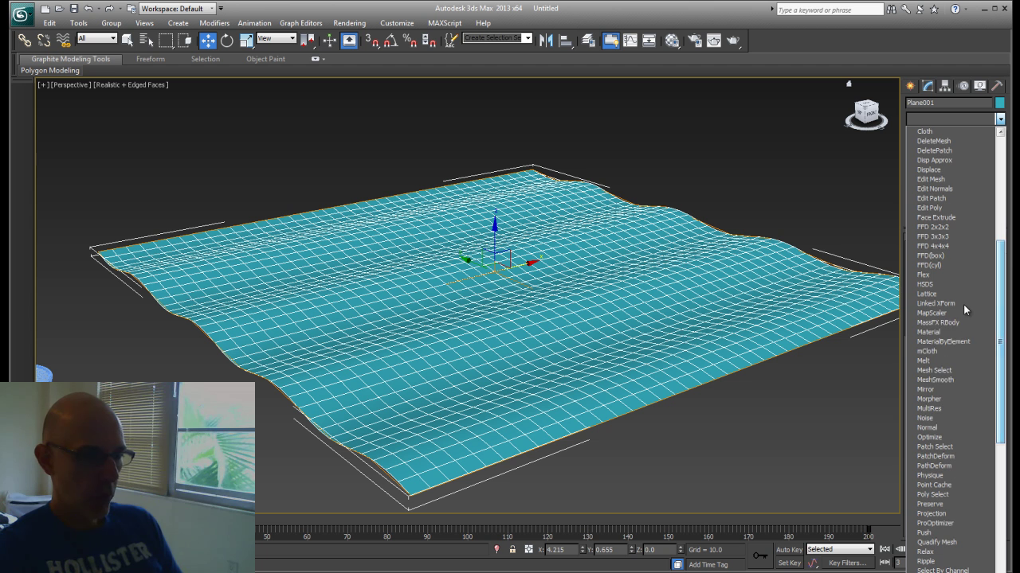
{"action": "left_click", "coordinate": [924, 419]}
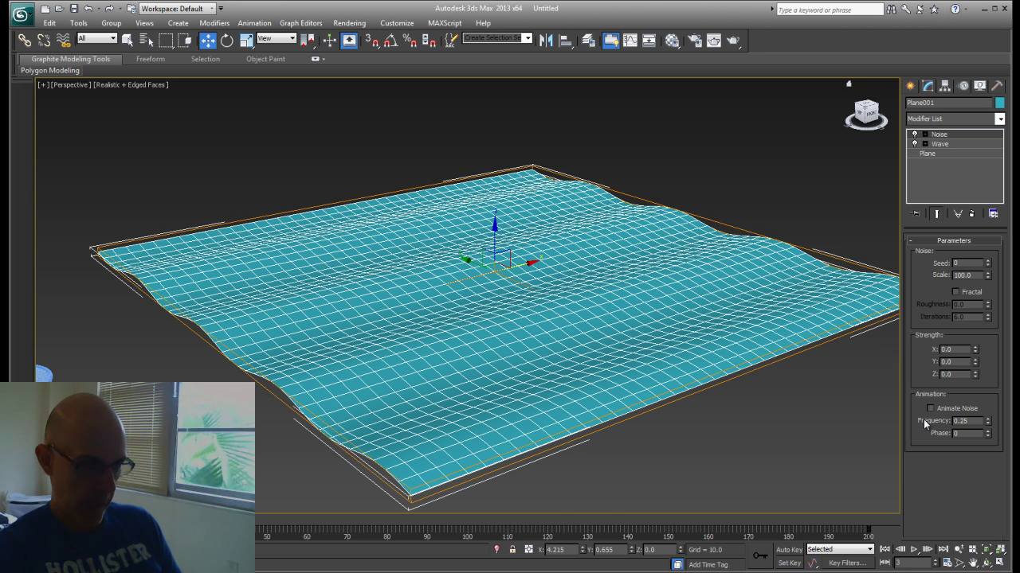
{"action": "left_click", "coordinate": [957, 292]}
{"action": "double_click", "coordinate": [963, 274]}
{"action": "type", "text": "60"}
{"action": "key", "text": "Return"}
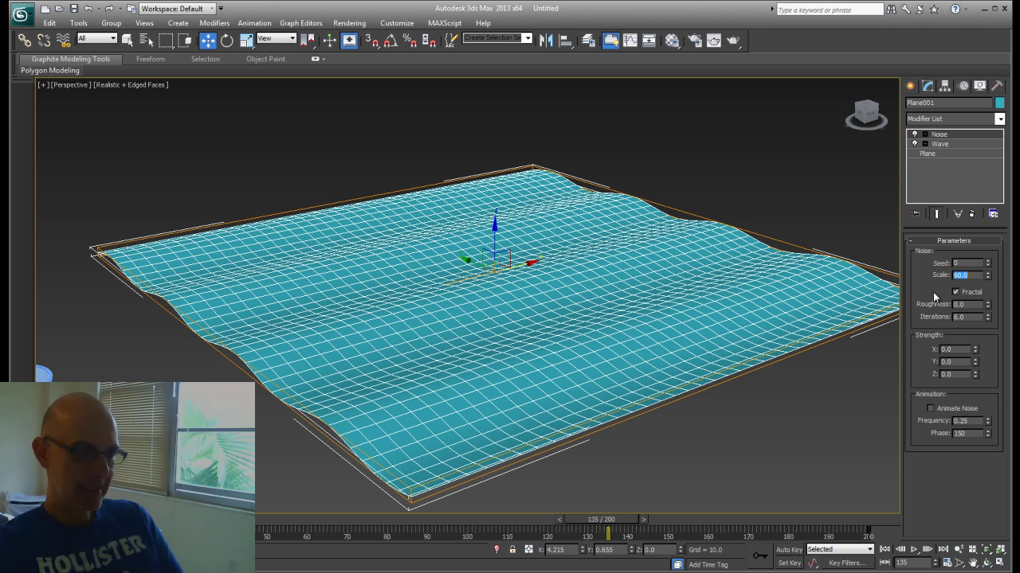
Step: Set the Noise modifier's Strength to 10 on the X, Y and Z axes
{"action": "left_click_drag", "start_coordinate": [952, 349], "coordinate": [918, 350]}
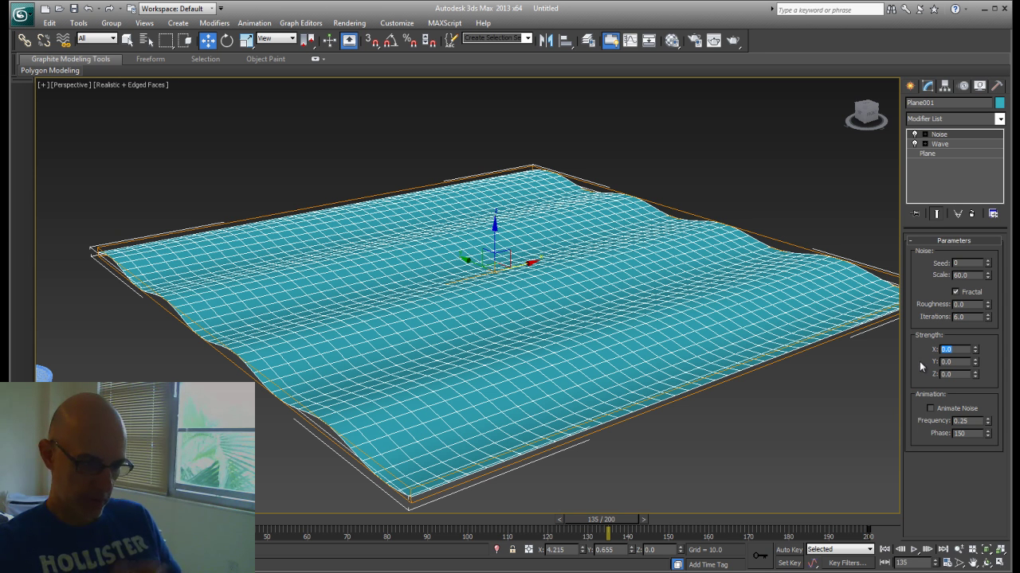
{"action": "type", "text": "10"}
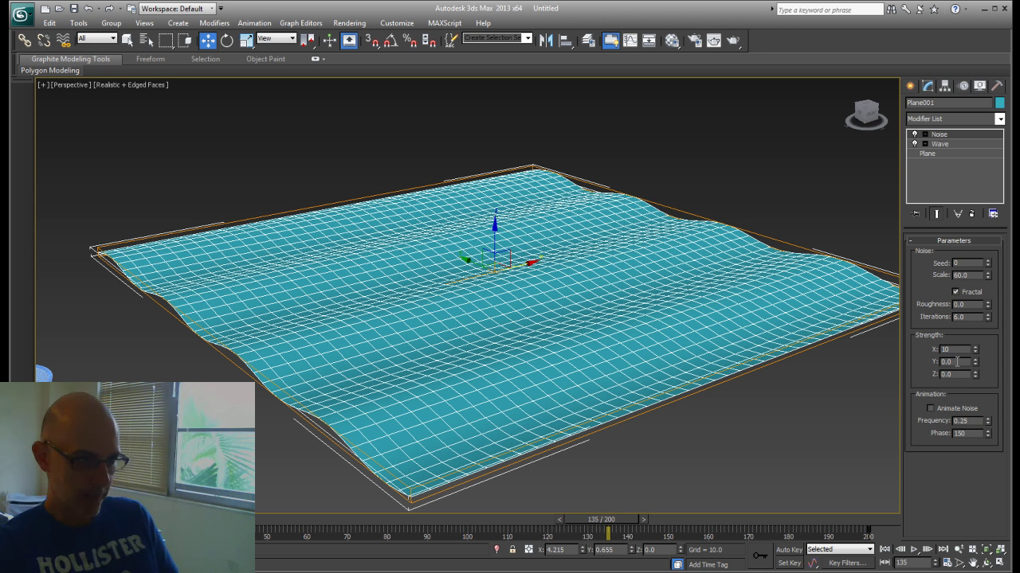
{"action": "left_click_drag", "start_coordinate": [957, 362], "coordinate": [928, 362]}
{"action": "type", "text": "1"}
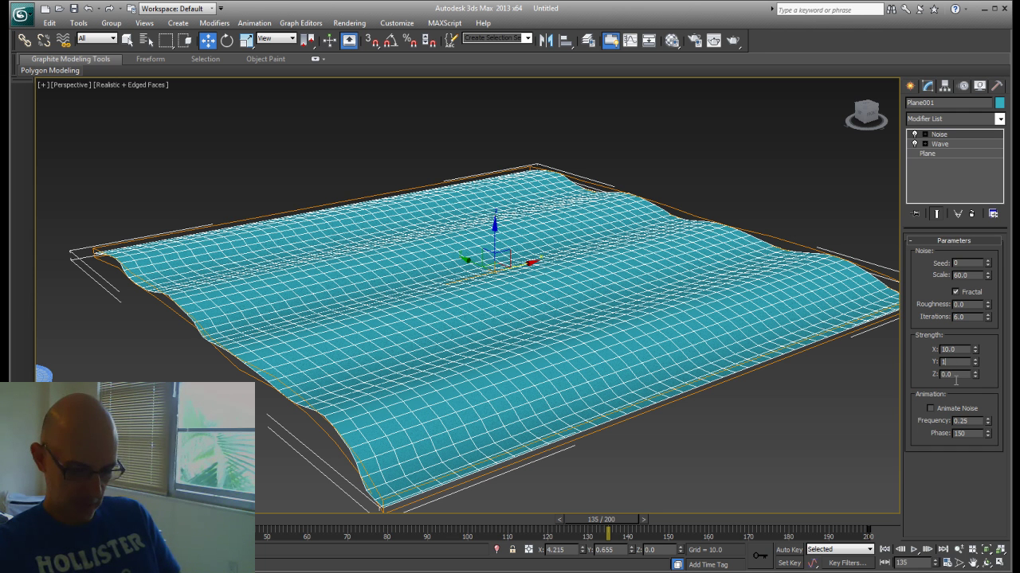
{"action": "left_click_drag", "start_coordinate": [946, 379], "coordinate": [916, 374]}
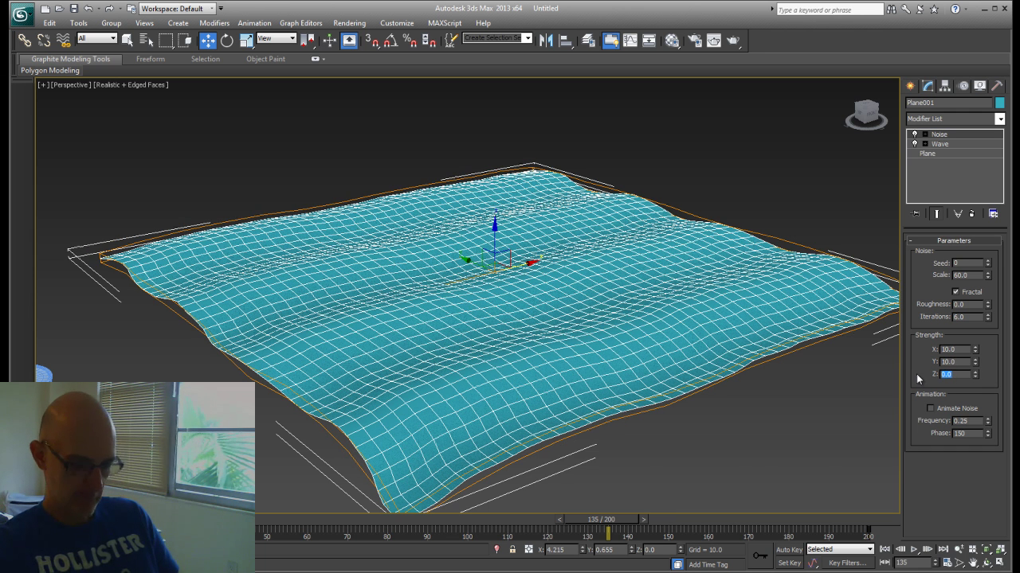
{"action": "type", "text": "10"}
{"action": "key", "text": "Return"}
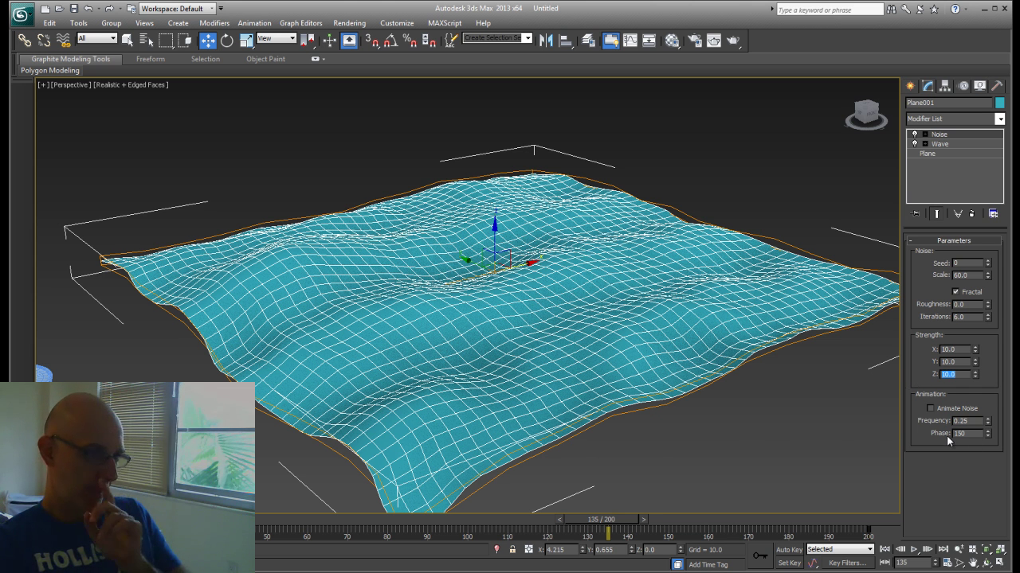
Step: Rewind to frame 0 and play the animation to preview the combined wave and noise motion, then stop playback
{"action": "left_click_drag", "start_coordinate": [577, 516], "coordinate": [32, 516]}
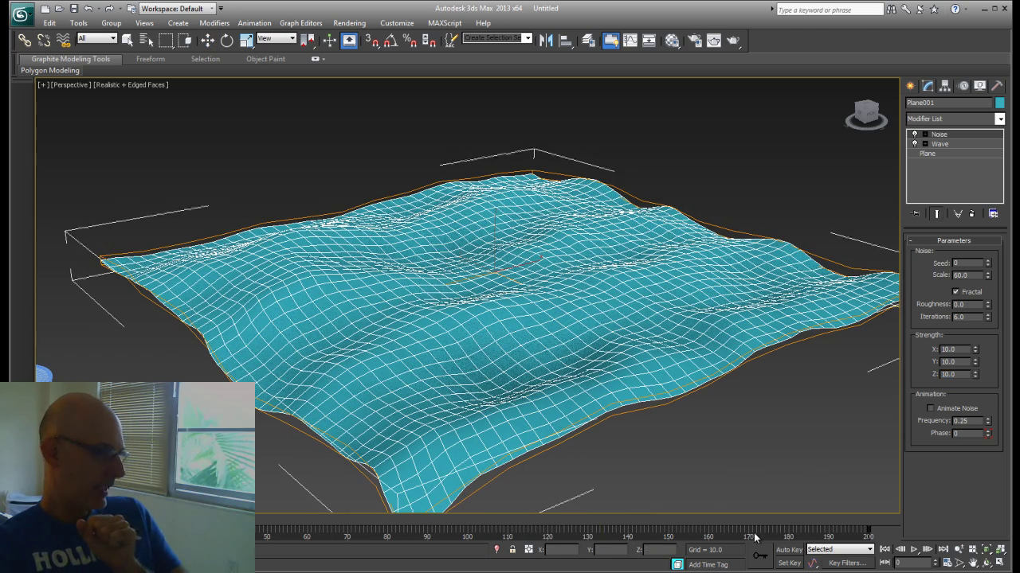
{"action": "key", "text": "w"}
{"action": "left_click", "coordinate": [914, 551]}
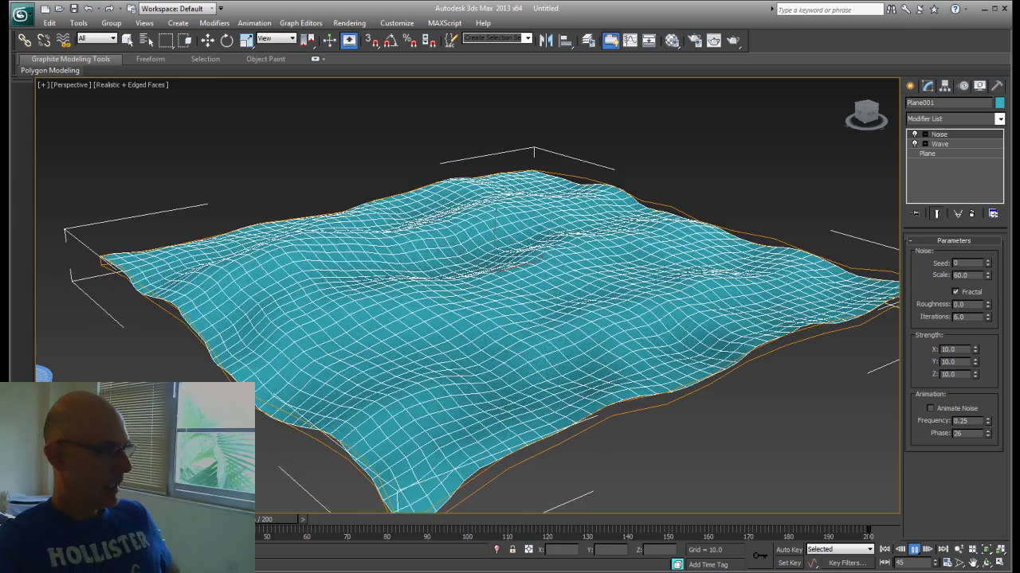
{"action": "key", "text": "w"}
{"action": "key", "text": "/"}
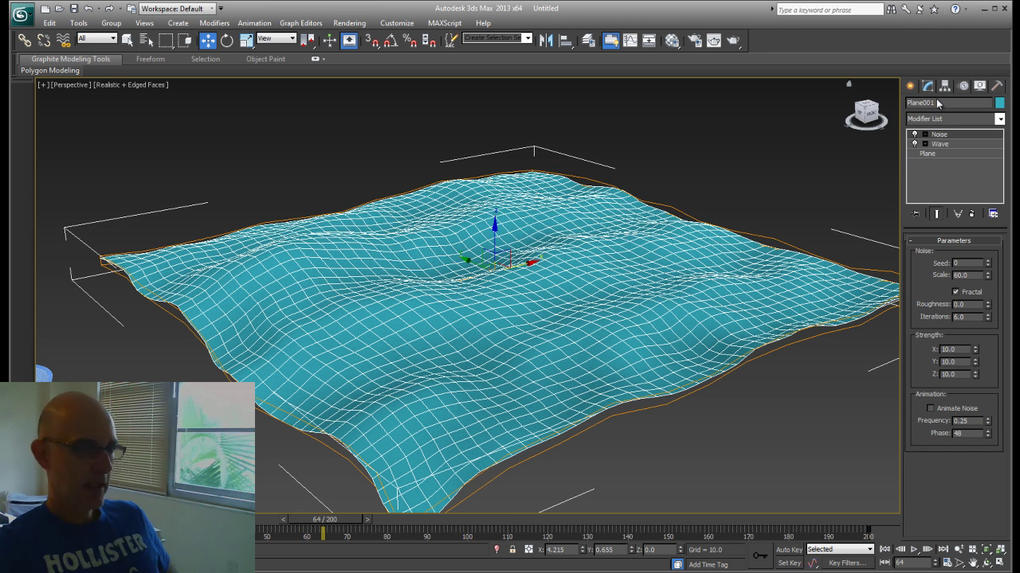
Step: Create a PF Source particle system over the middle of the water plane in the Top view, about 41.5 long by 37.6 wide
{"action": "left_click", "coordinate": [912, 86]}
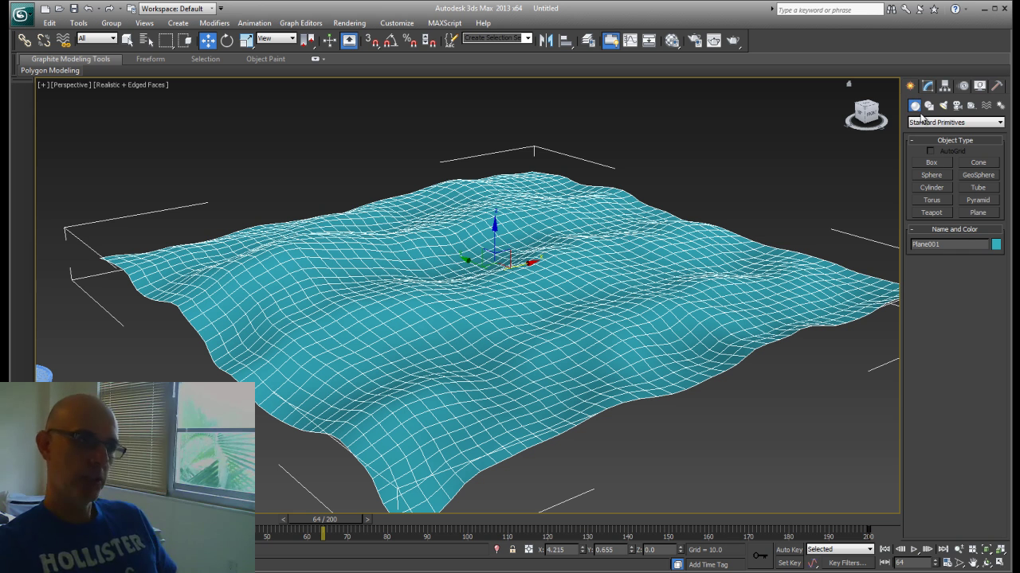
{"action": "left_click", "coordinate": [924, 124]}
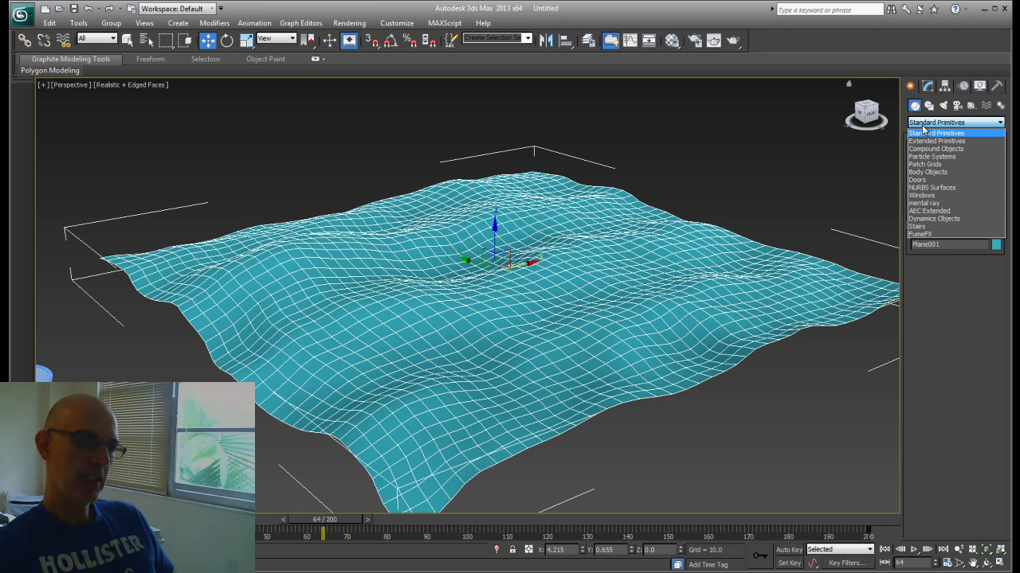
{"action": "left_click", "coordinate": [924, 157]}
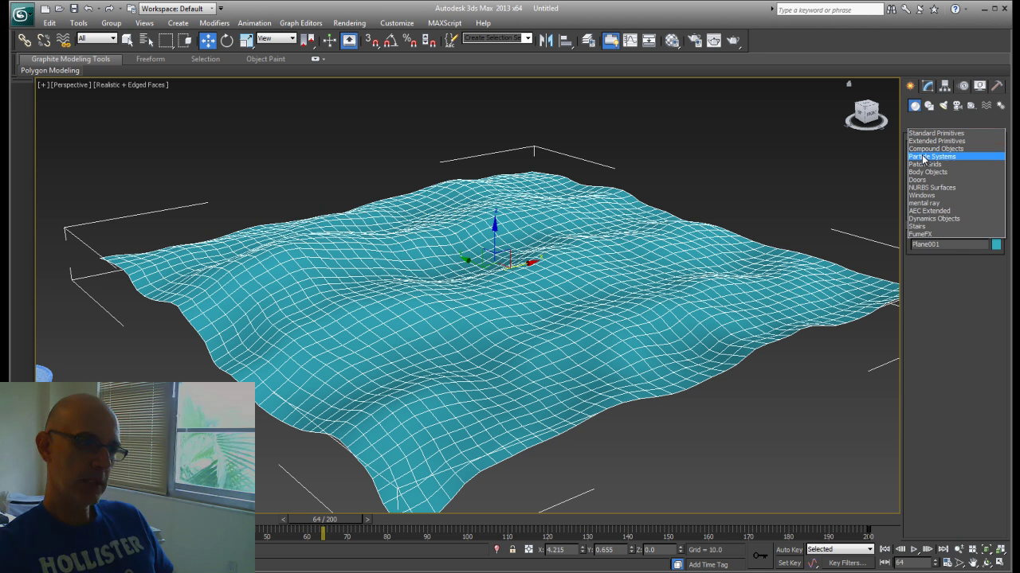
{"action": "left_click", "coordinate": [1000, 562]}
{"action": "scroll", "coordinate": [387, 223], "scroll_direction": "up", "scroll_amount": 6}
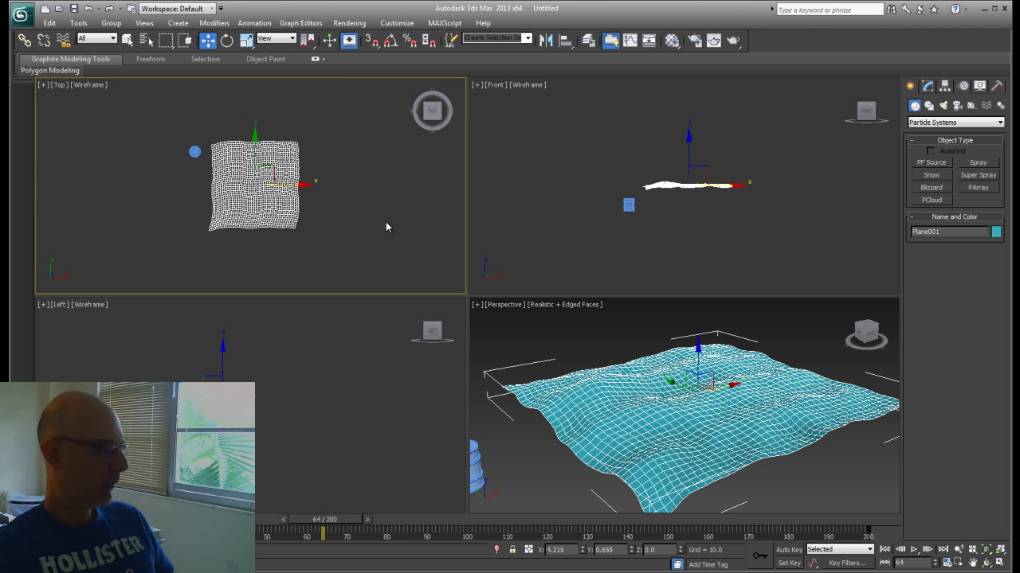
{"action": "scroll", "coordinate": [389, 226], "scroll_direction": "down", "scroll_amount": 3}
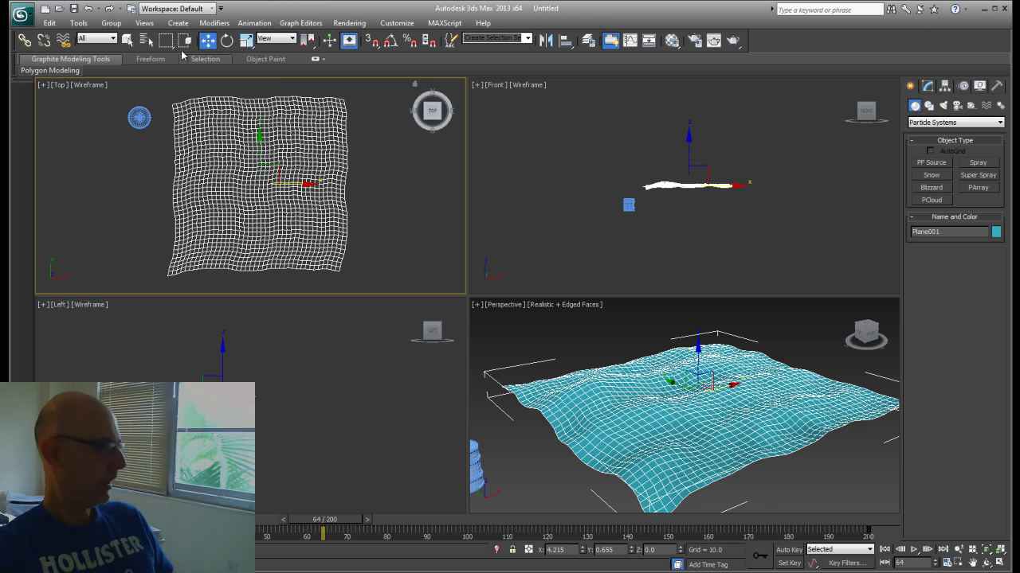
{"action": "left_click", "coordinate": [932, 162]}
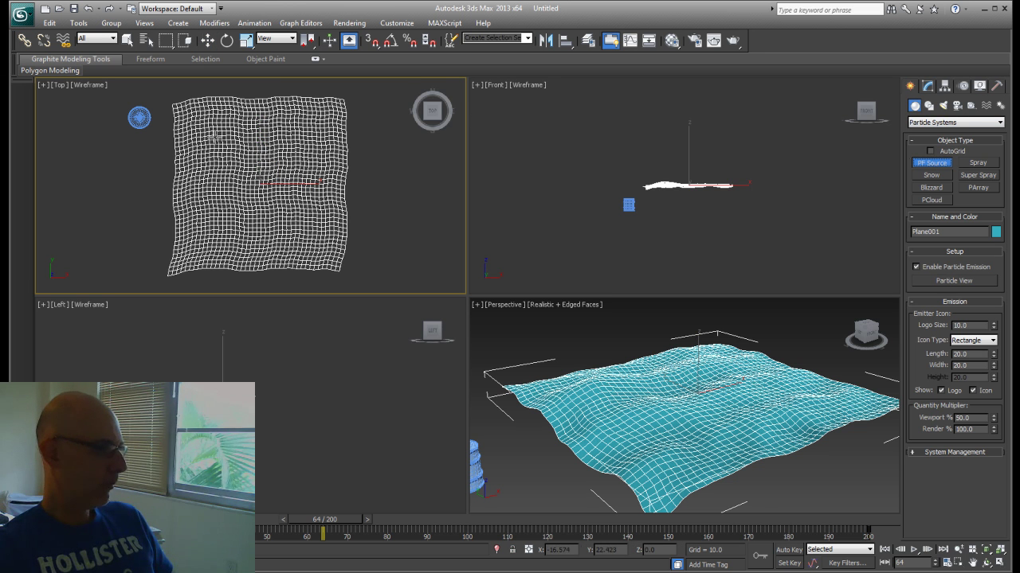
{"action": "left_click_drag", "start_coordinate": [217, 137], "coordinate": [295, 222]}
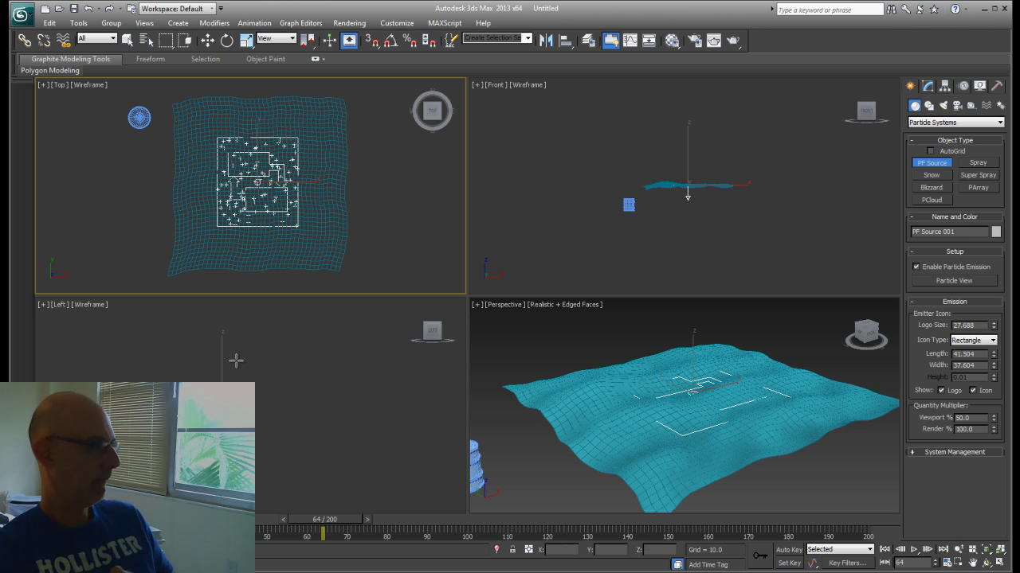
Step: Raise the PF Source above the water to a Z height of about 27, and scrub back through the timeline to preview the falling particles
{"action": "left_click", "coordinate": [207, 40]}
{"action": "middle_click_drag", "start_coordinate": [309, 395], "coordinate": [379, 432]}
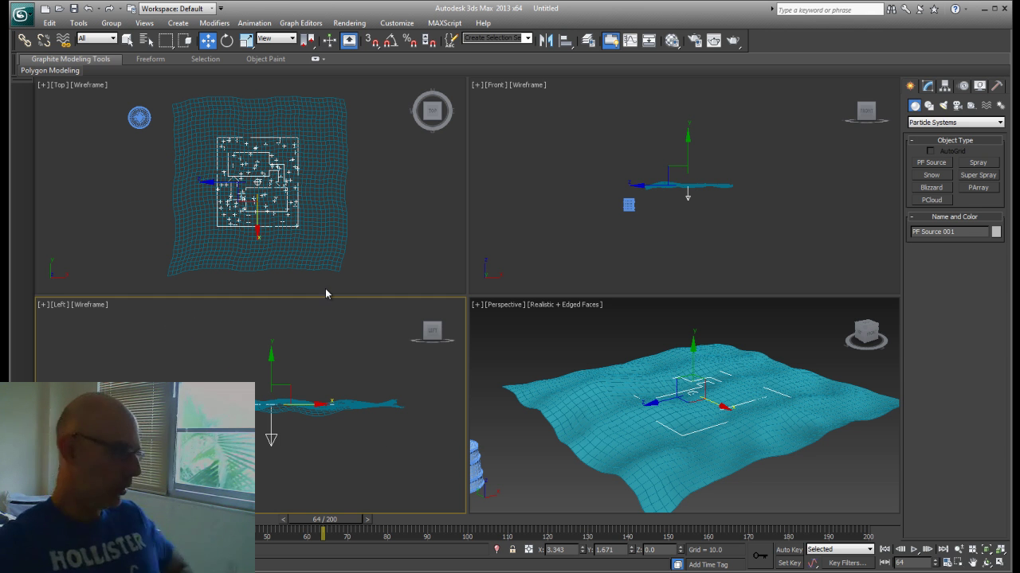
{"action": "right_click", "coordinate": [273, 361]}
{"action": "left_click", "coordinate": [281, 374]}
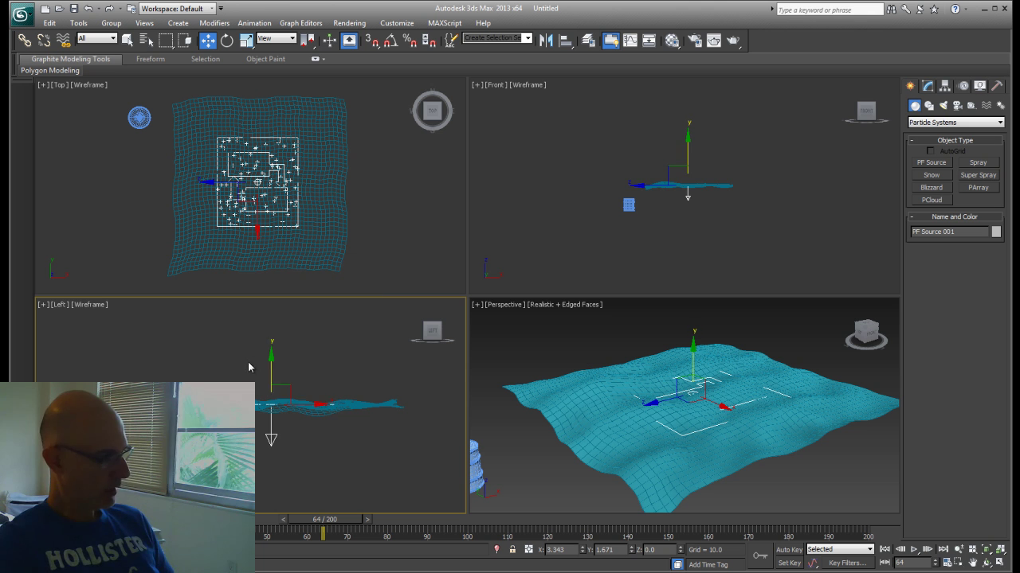
{"action": "left_click_drag", "start_coordinate": [273, 363], "coordinate": [273, 285]}
{"action": "middle_click_drag", "start_coordinate": [314, 369], "coordinate": [314, 391]}
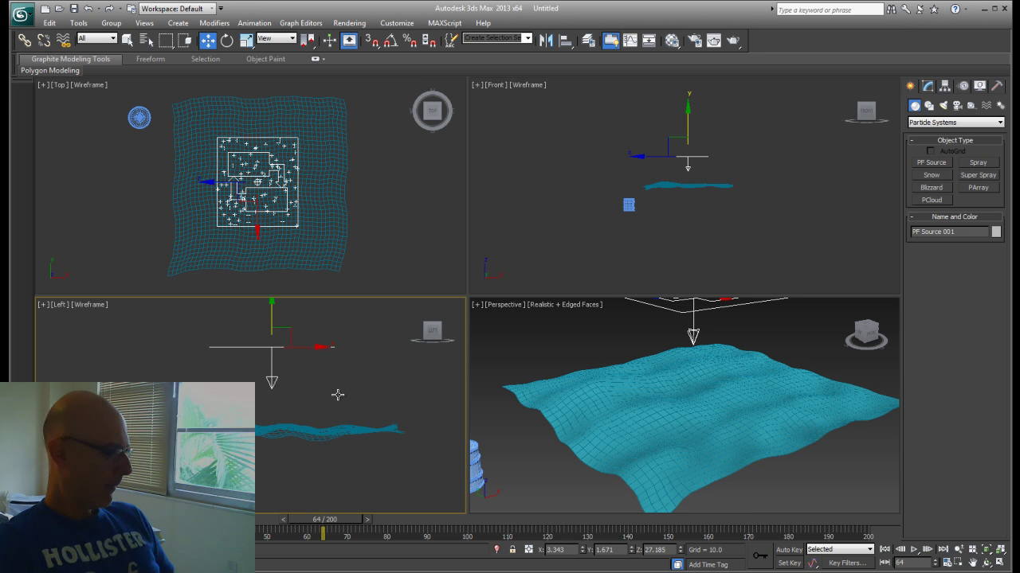
{"action": "left_click_drag", "start_coordinate": [311, 520], "coordinate": [183, 519]}
{"action": "key", "text": "w"}
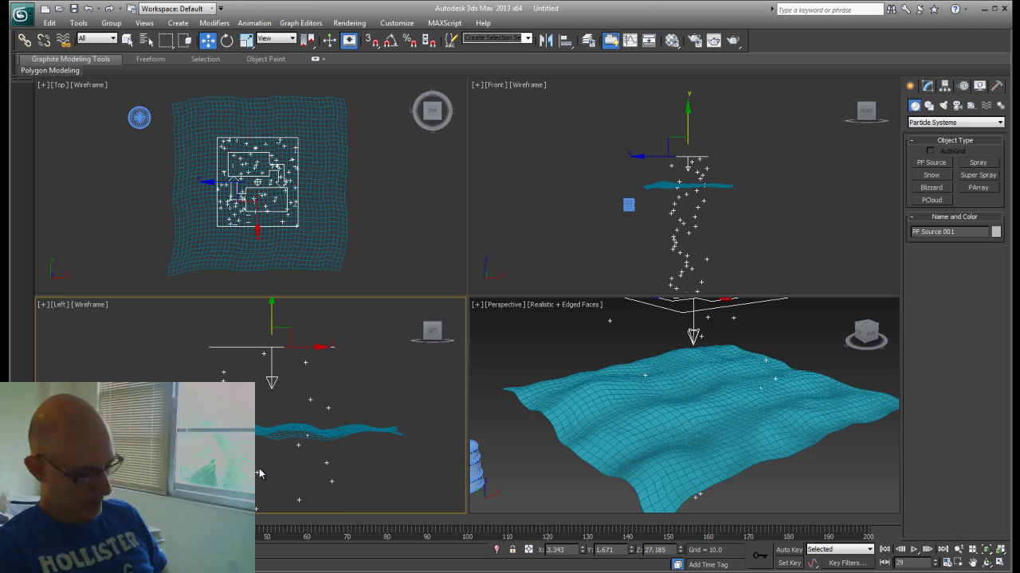
Step: Open Particle View and set the Birth operator's Emit Stop to 70 and Amount to 1
{"action": "key", "text": "6"}
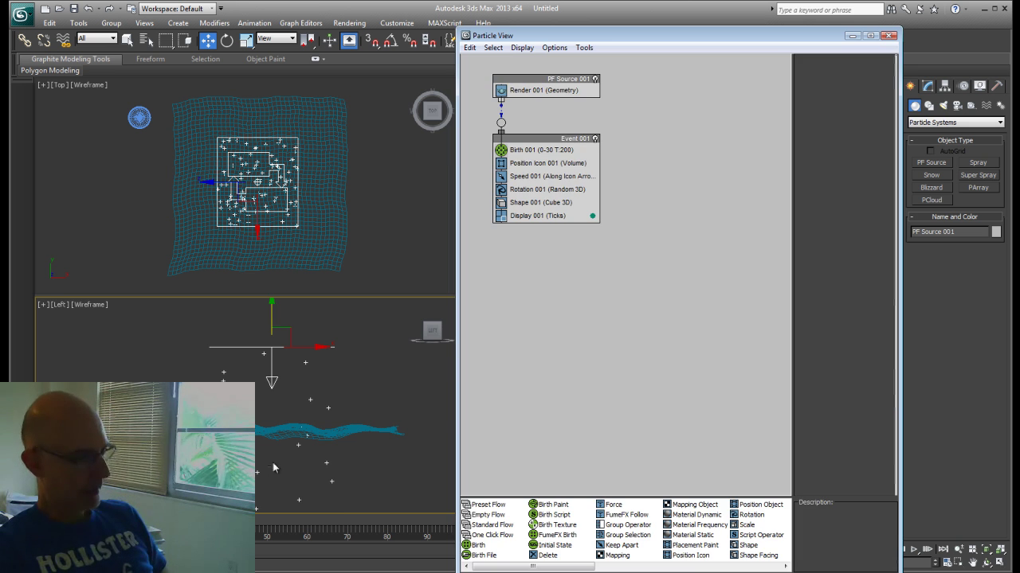
{"action": "left_click", "coordinate": [547, 150]}
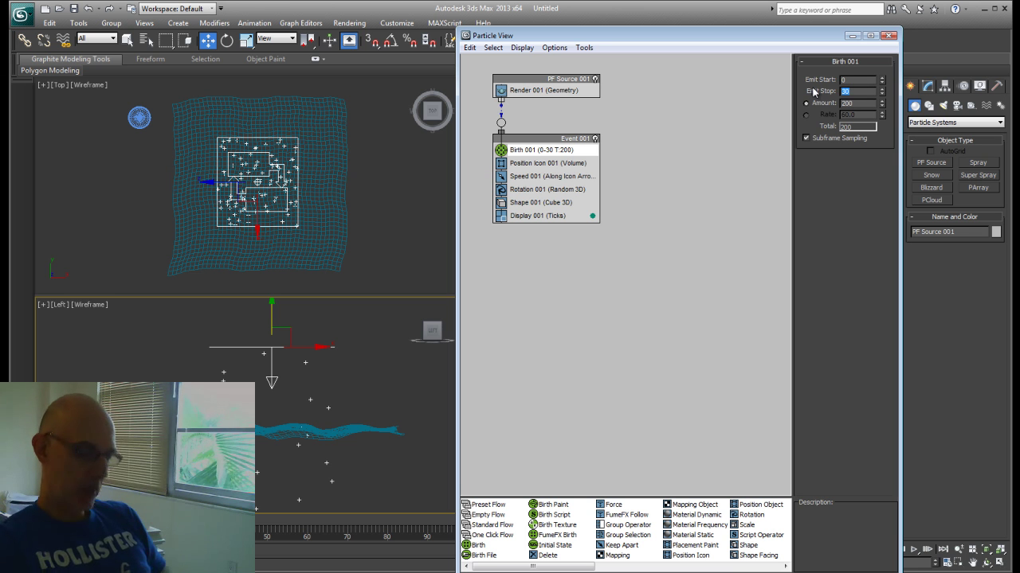
{"action": "type", "text": "70"}
{"action": "key", "text": "Return"}
{"action": "left_click", "coordinate": [865, 103]}
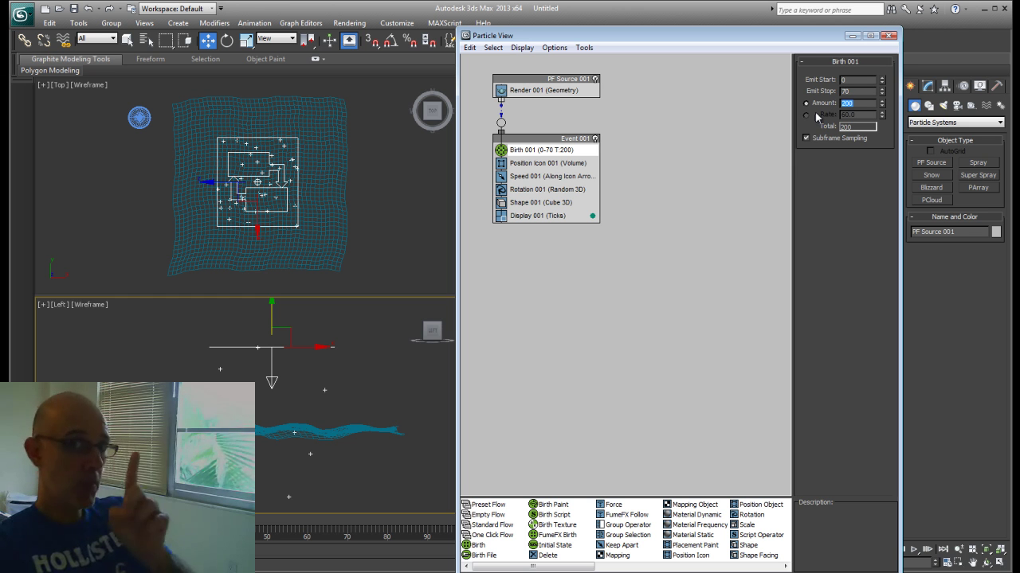
{"action": "key", "text": "Return"}
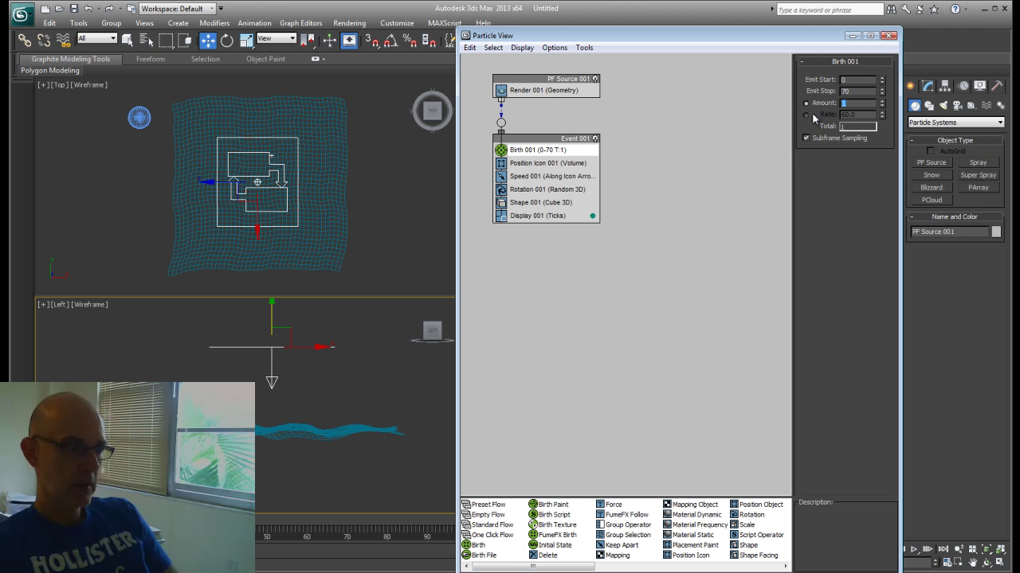
Step: Play the animation to preview the single emitted particle, and close Particle View
{"action": "left_click", "coordinate": [914, 550]}
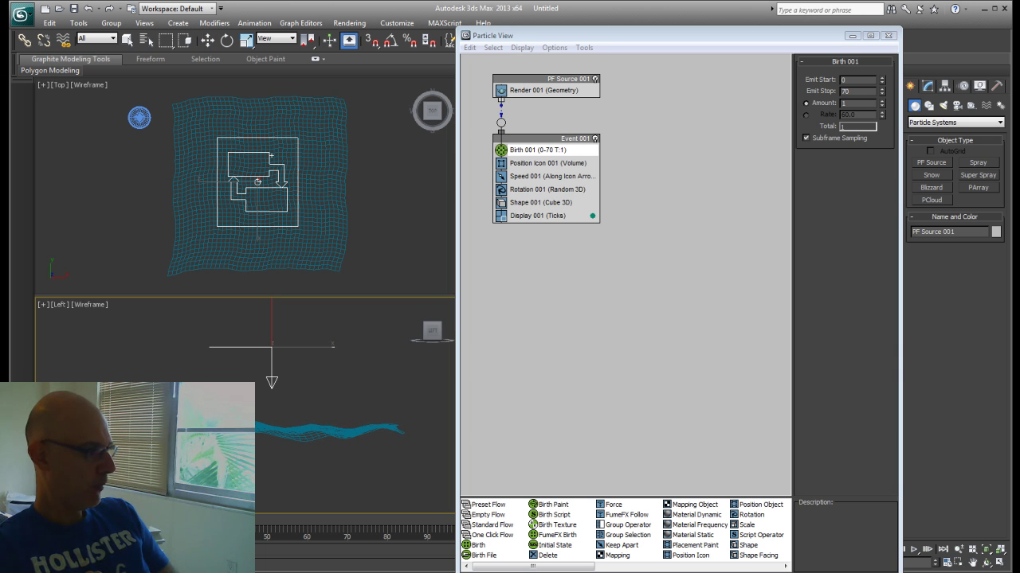
{"action": "key", "text": "w"}
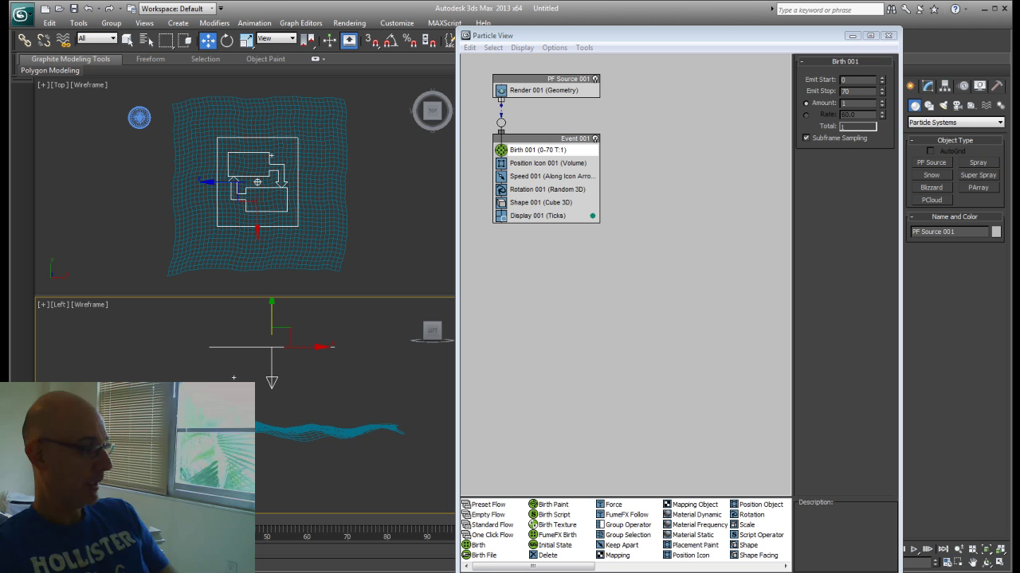
{"action": "left_click", "coordinate": [889, 36]}
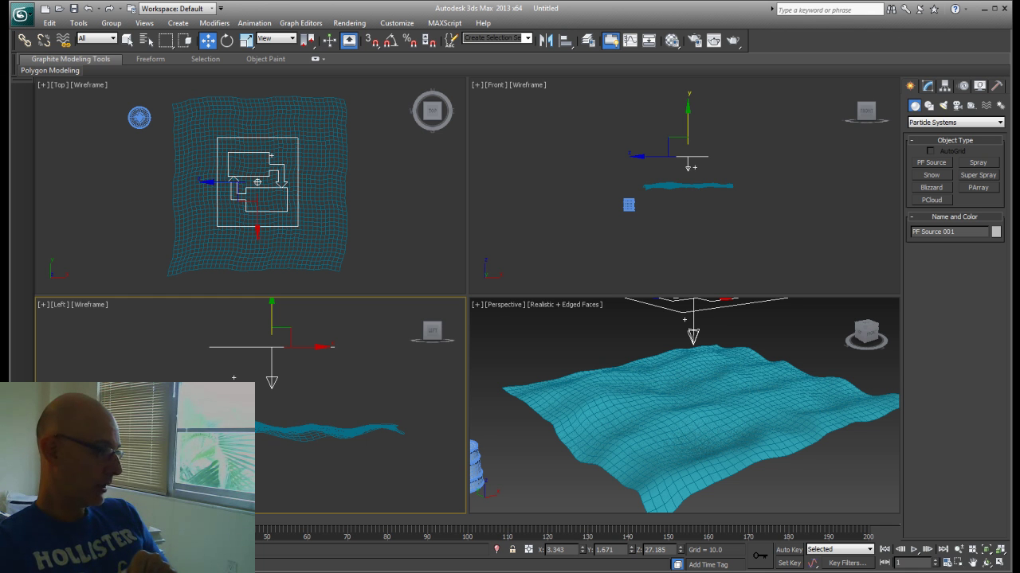
Step: Collapse the barrel's entire modifier stack, including Lathe and TurboSmooth, into an Editable Mesh
{"action": "left_click", "coordinate": [139, 117]}
{"action": "left_click", "coordinate": [928, 85]}
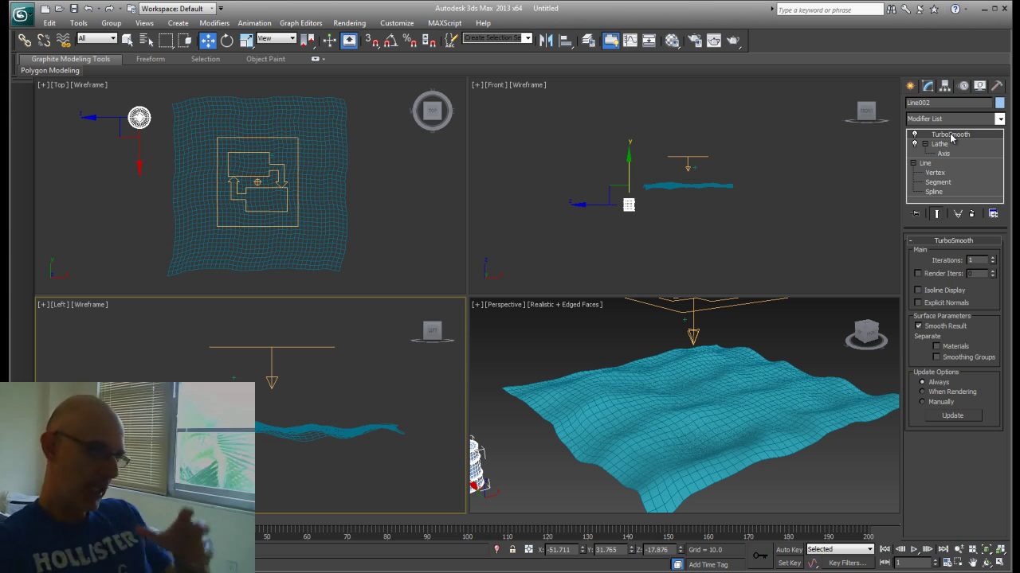
{"action": "right_click", "coordinate": [949, 137]}
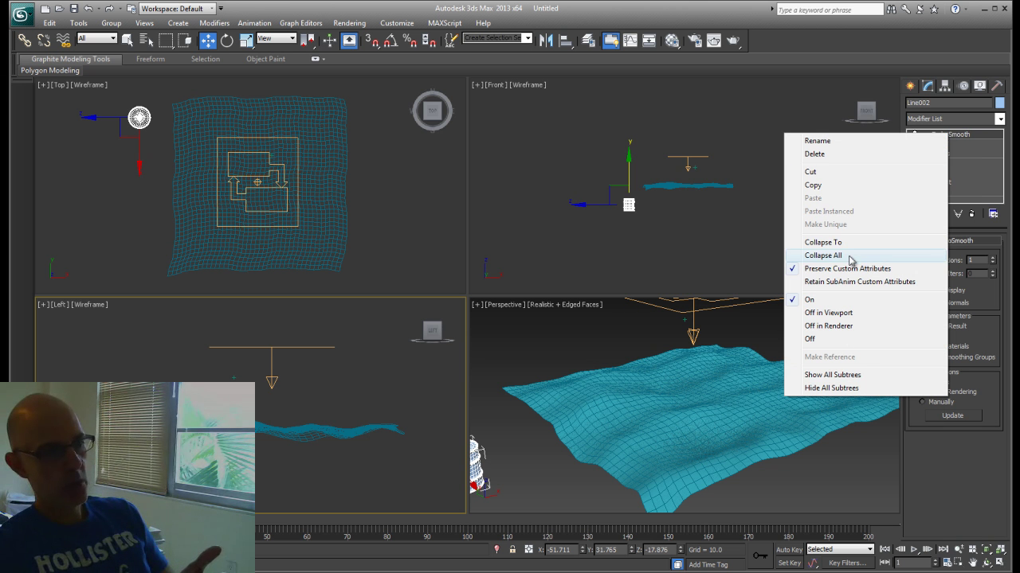
{"action": "left_click", "coordinate": [823, 255]}
{"action": "left_click", "coordinate": [567, 328]}
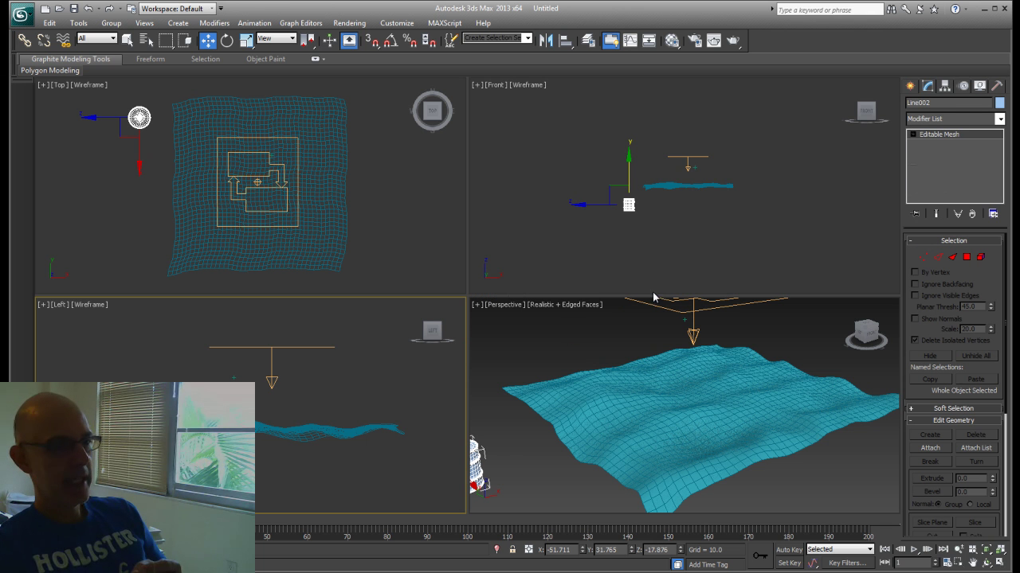